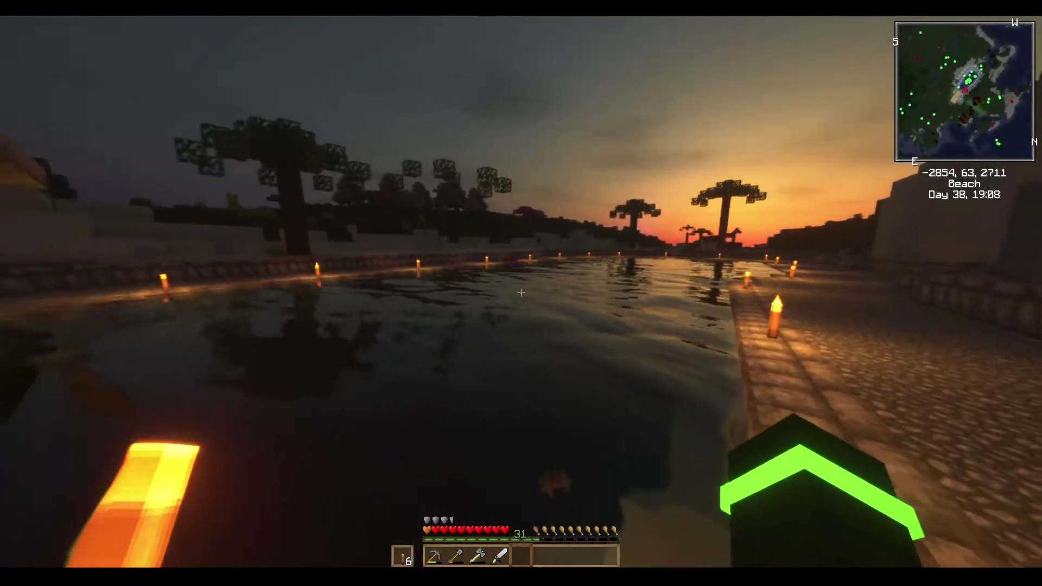
- Switch from the game to the CurseForge app to view the installed modpacks, including TNP Limitless 3, and minimize its window
key("w")
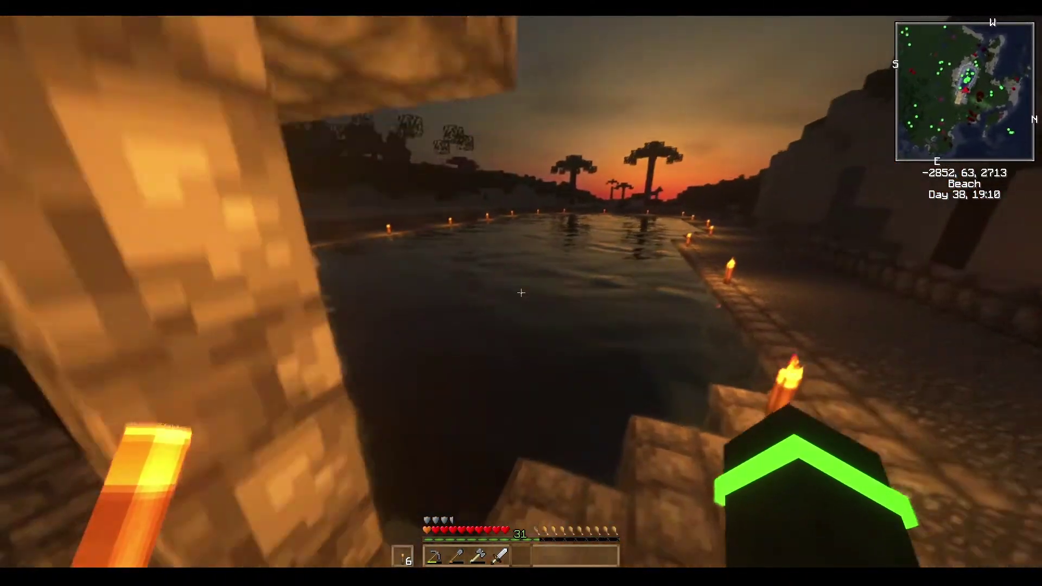
key("e")
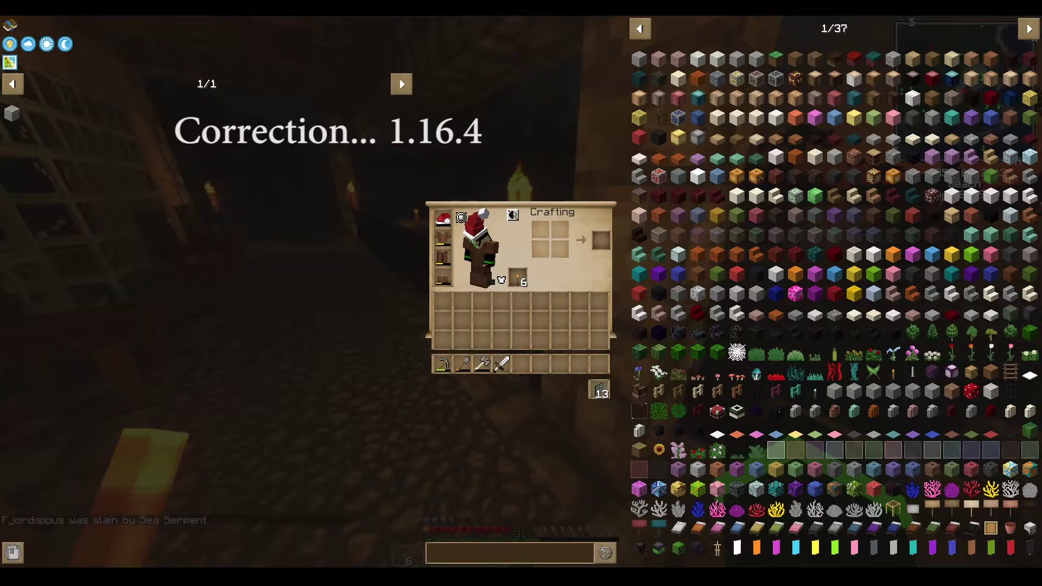
key("alt+Tab")
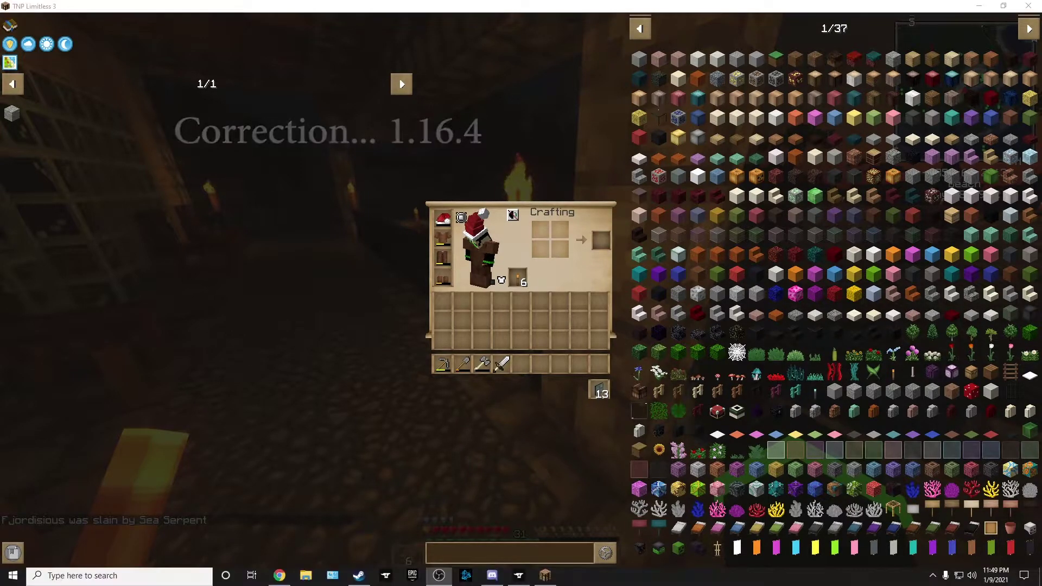
left_click_drag(432, 57, 614, 54)
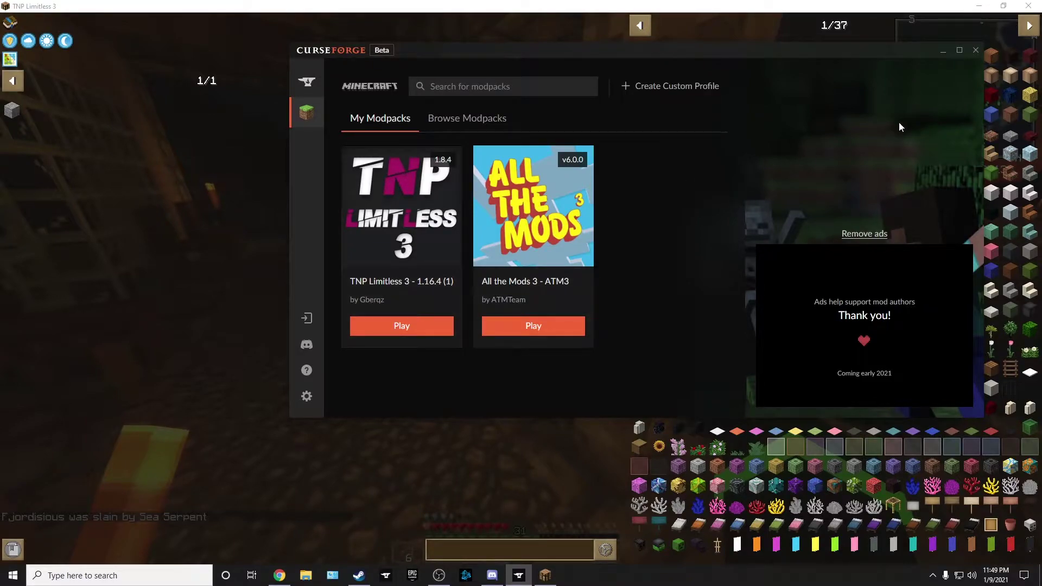
left_click(941, 54)
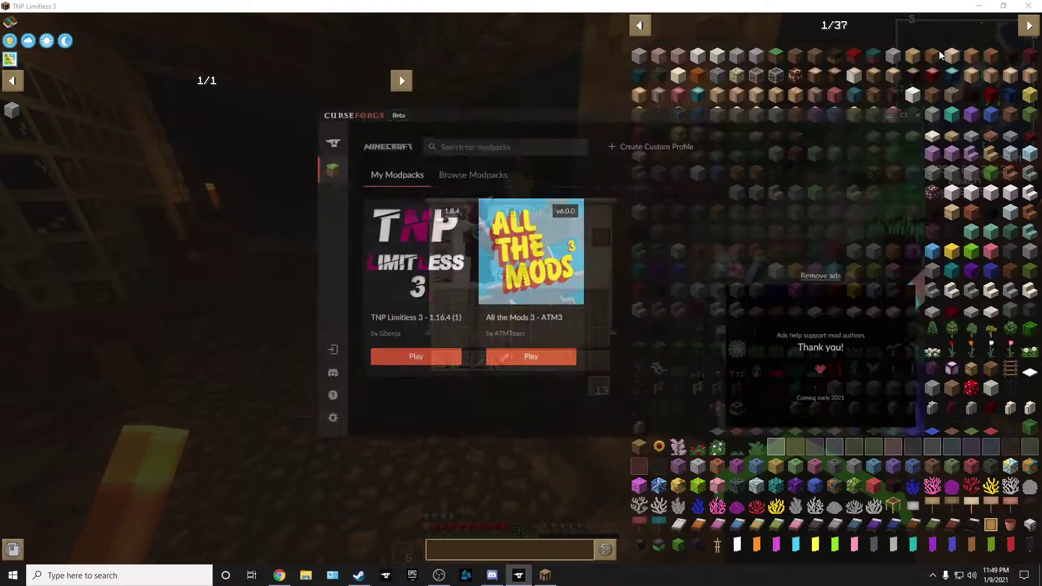
- Close the inventory and walk around the torch-lit lakeside house and path to examine the shader lighting, water and sky
key("e")
key("w")
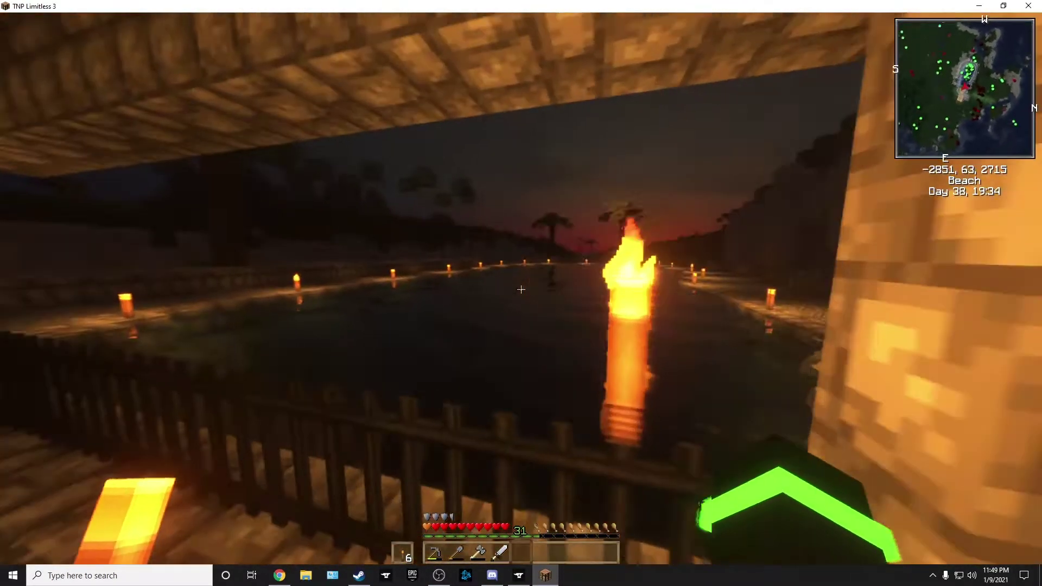
key("w")
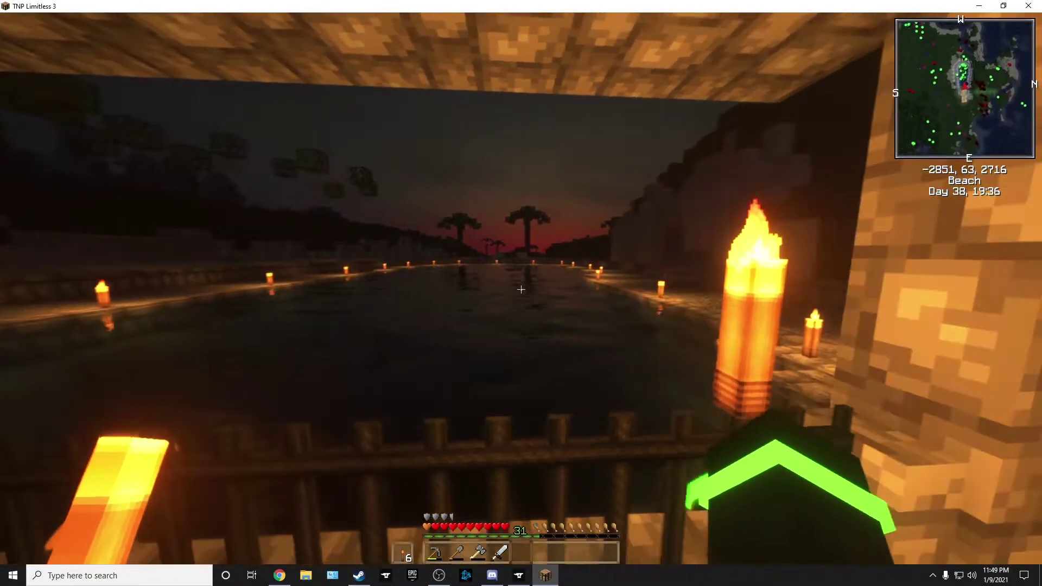
key("w")
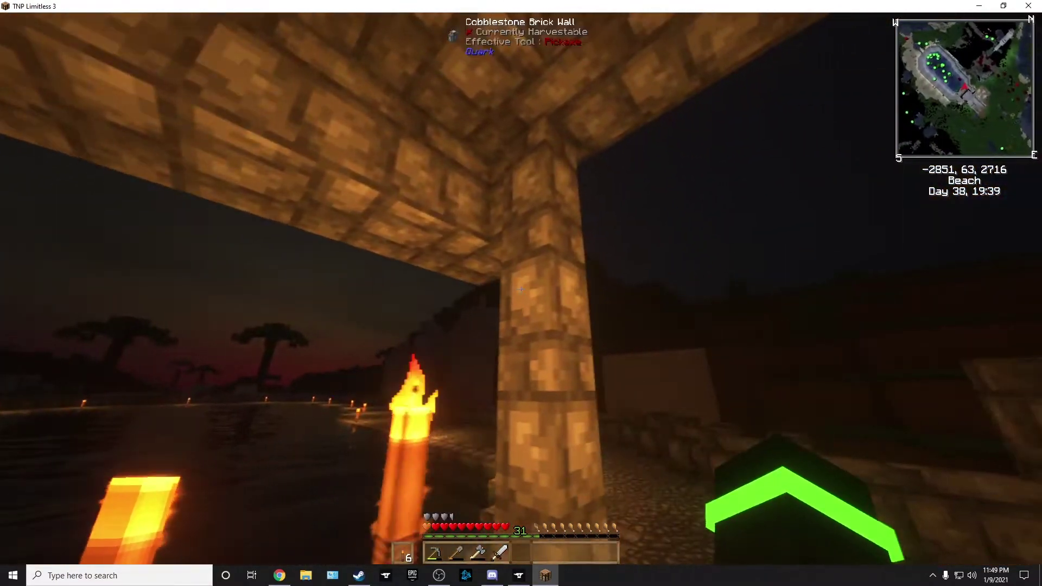
key("w")
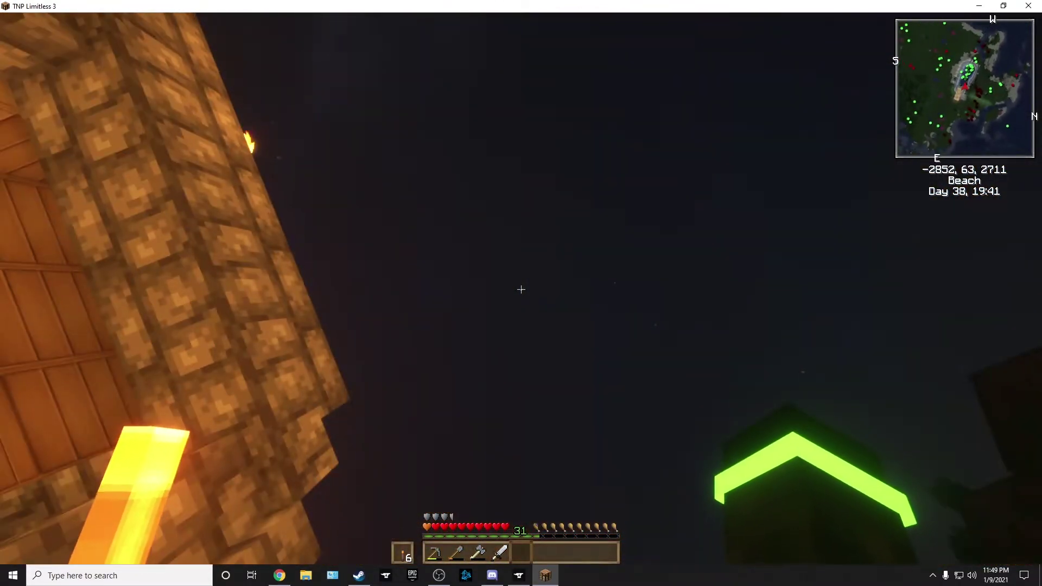
key("w")
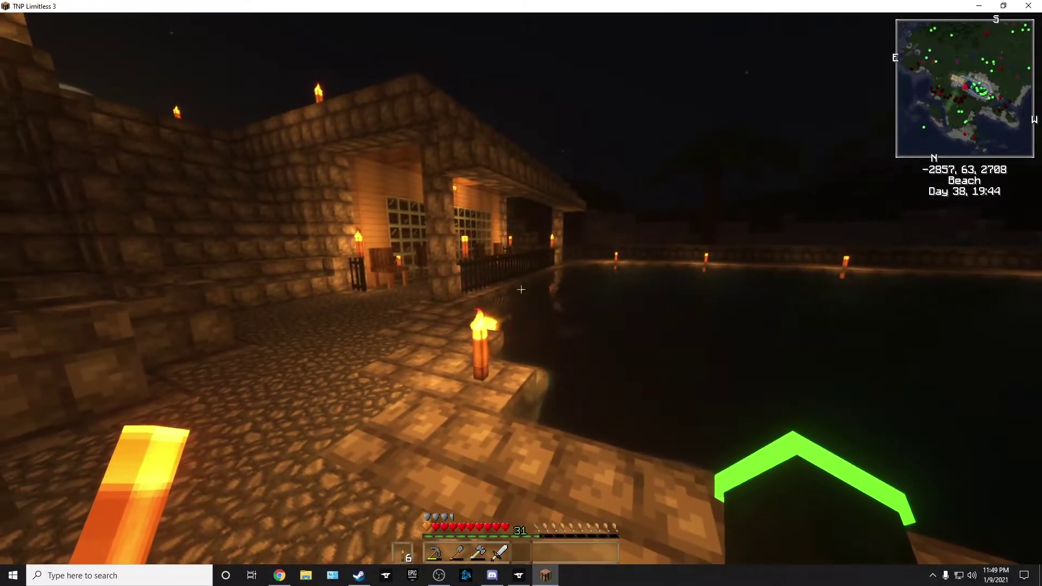
key("w")
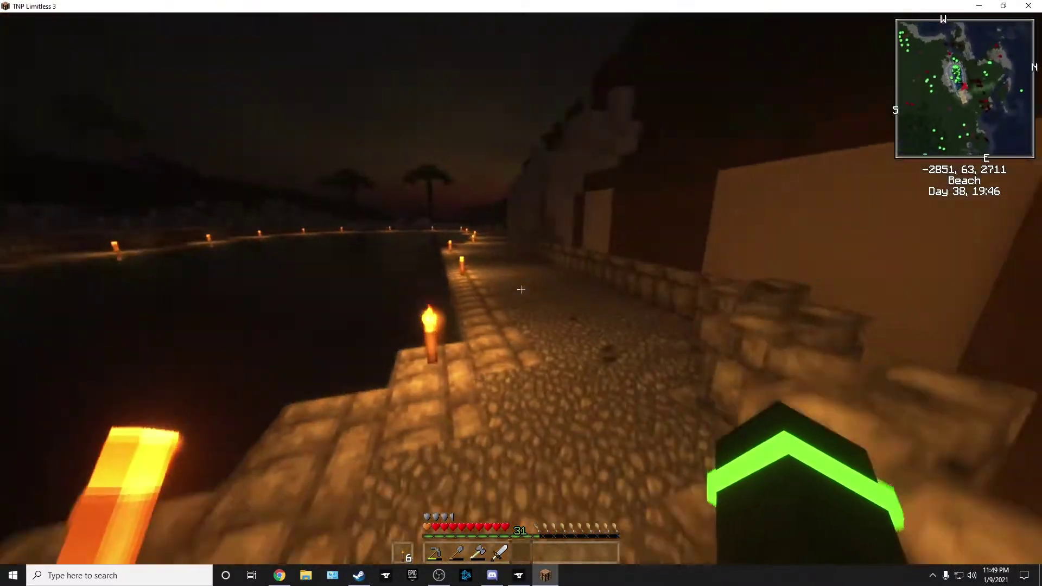
key("w")
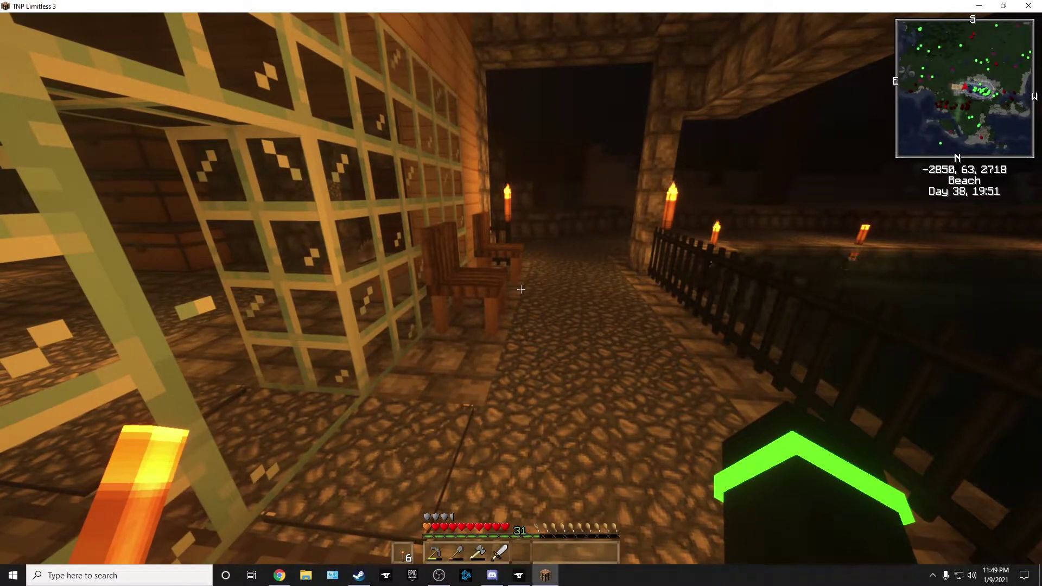
- Switch to Chrome and review the prepared Google searches for seus shaders, download optifine and optifine mod curse
key("e")
left_click(280, 575)
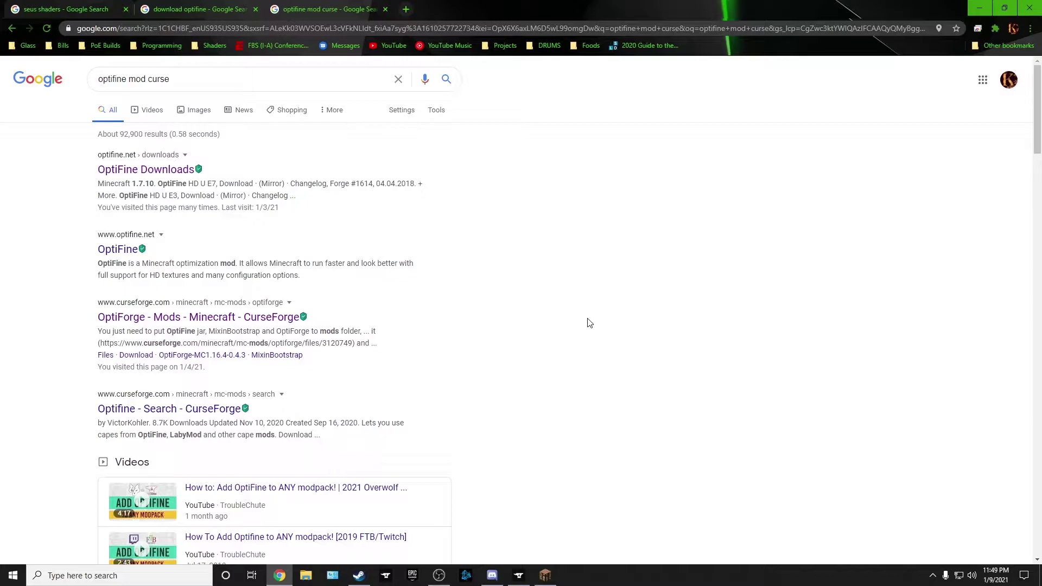
left_click(81, 9)
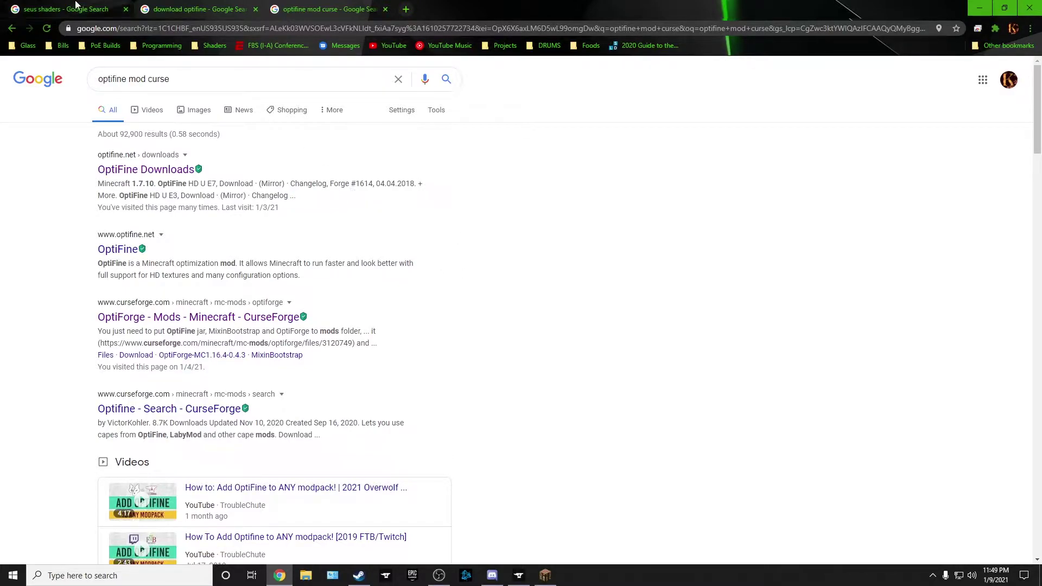
left_click(195, 9)
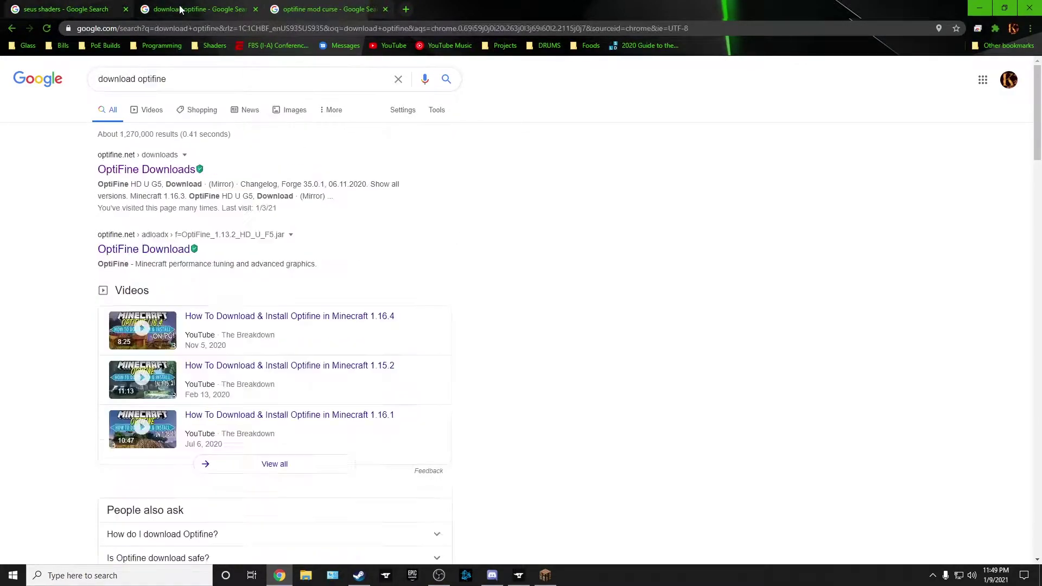
left_click(312, 6)
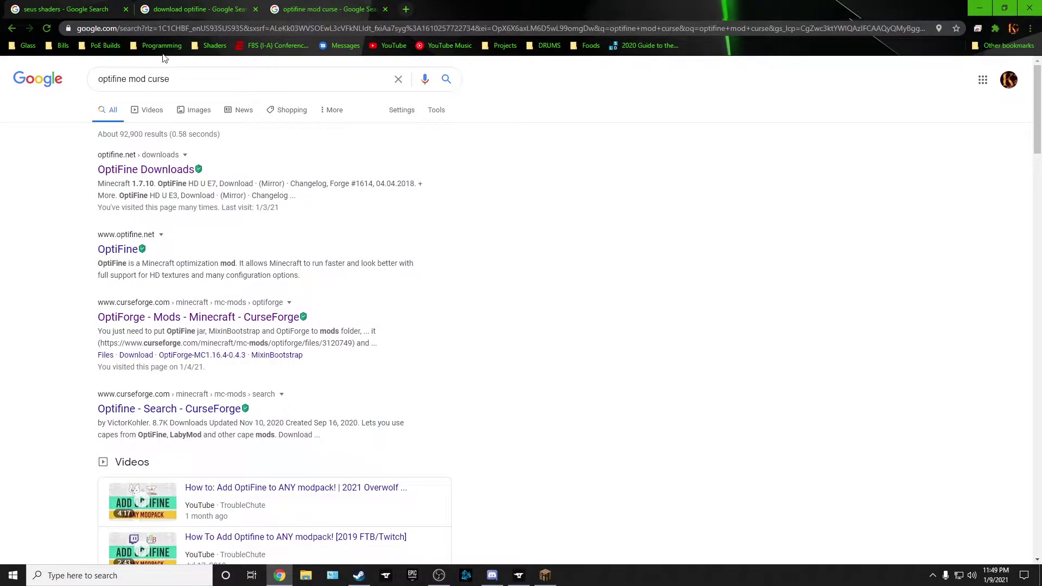
- Open the OptiFine Downloads page from the "download optifine" results and check its listed Minecraft version
left_click(140, 9)
triple_click(172, 76)
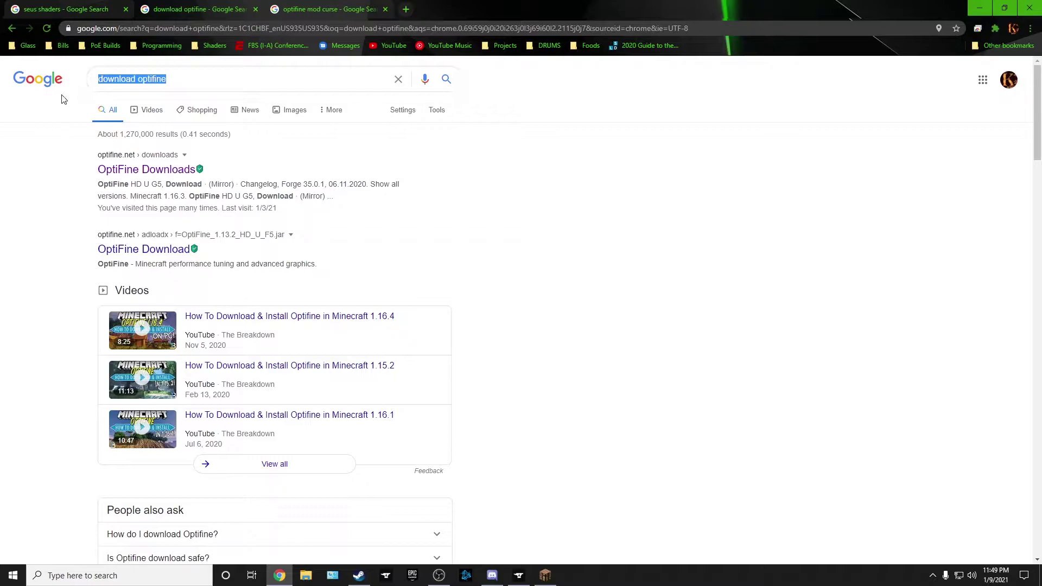
left_click(159, 173)
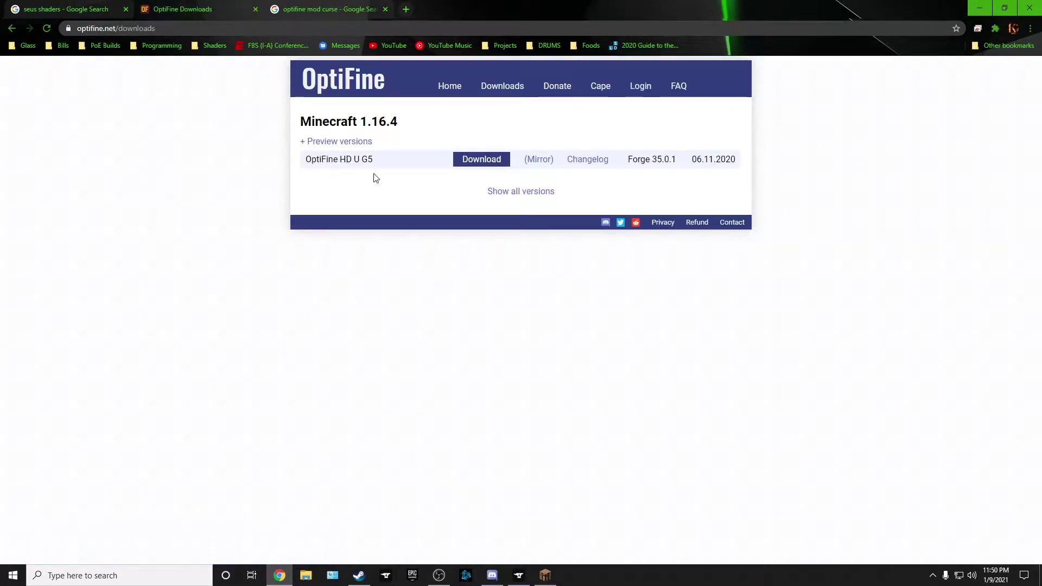
left_click_drag(332, 116, 279, 114)
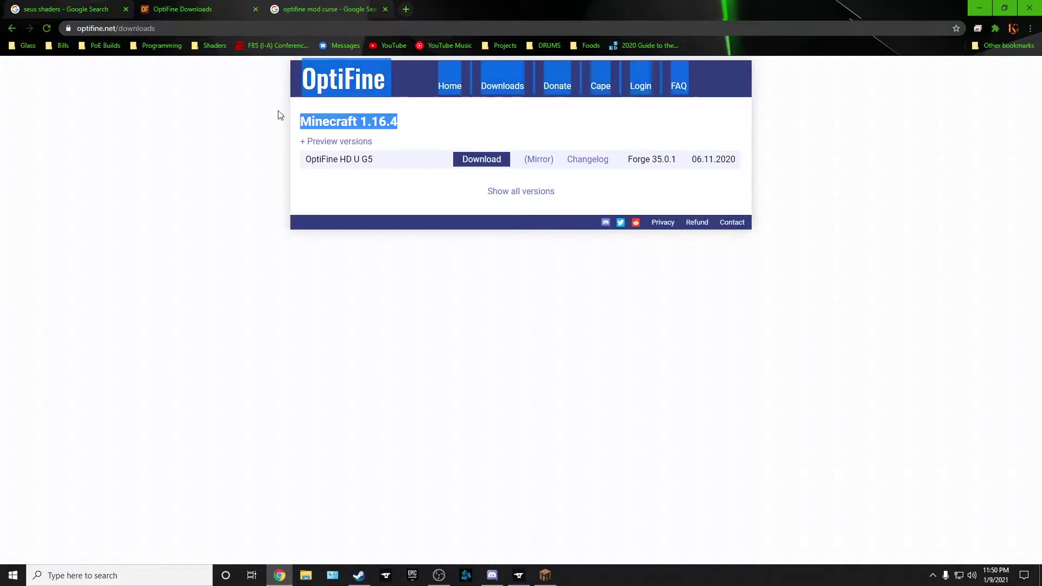
left_click(392, 124)
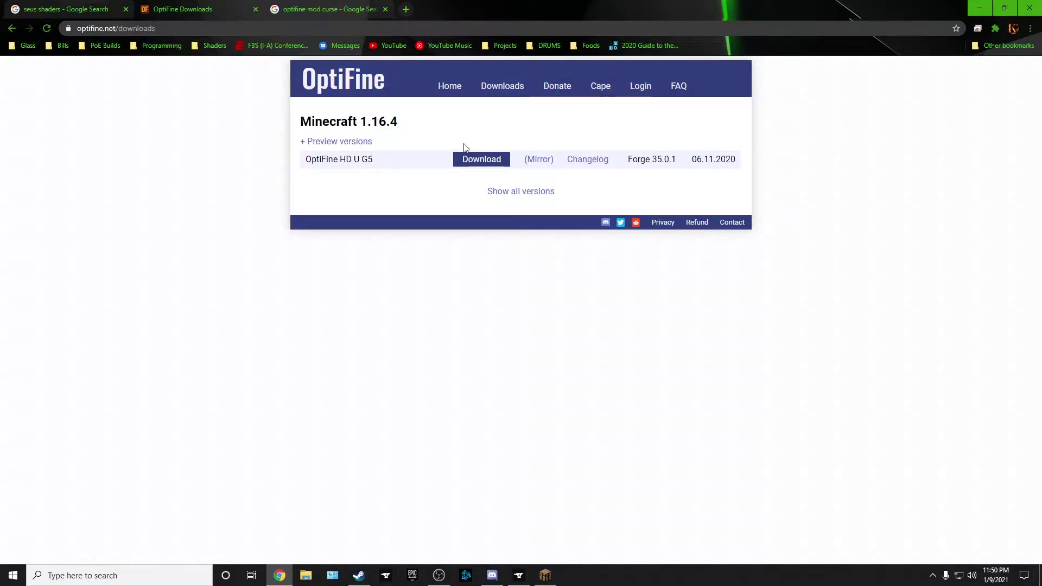
- Download OptiFine HD U G5 for Minecraft 1.16.4 past the advertisement, close the advertising tab and keep the .jar file
left_click(475, 162)
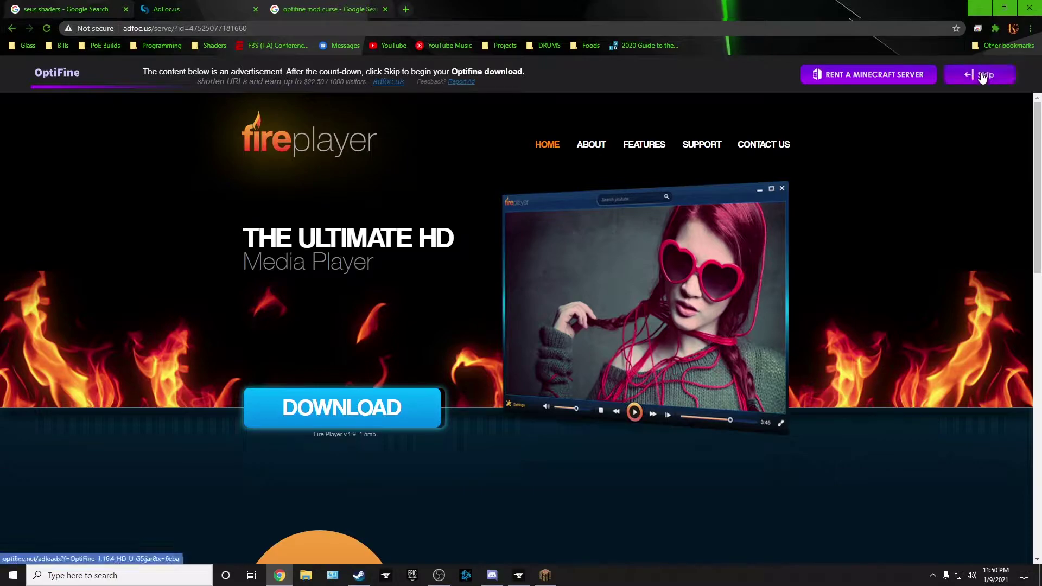
left_click(981, 74)
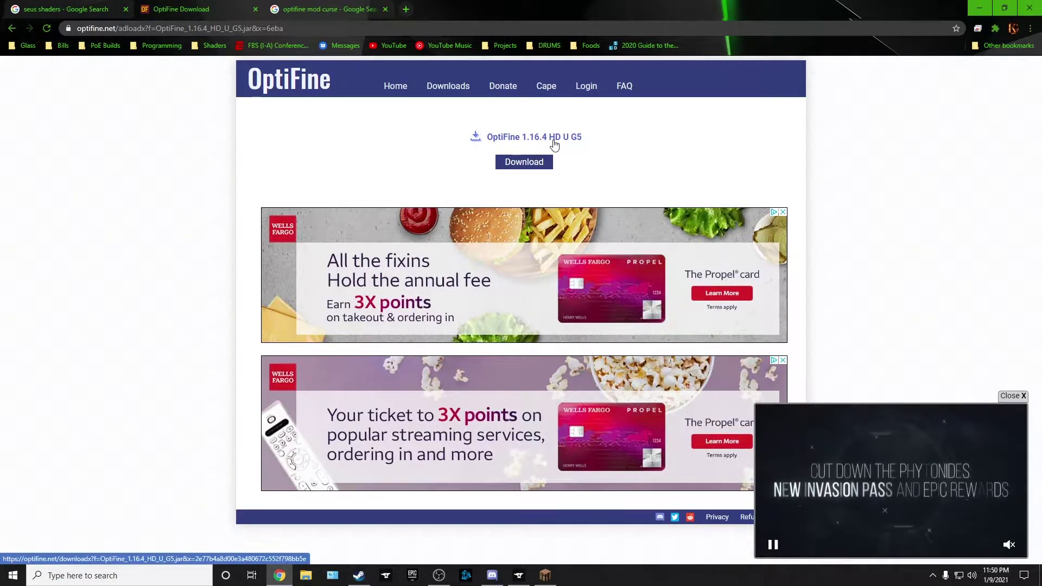
left_click(512, 163)
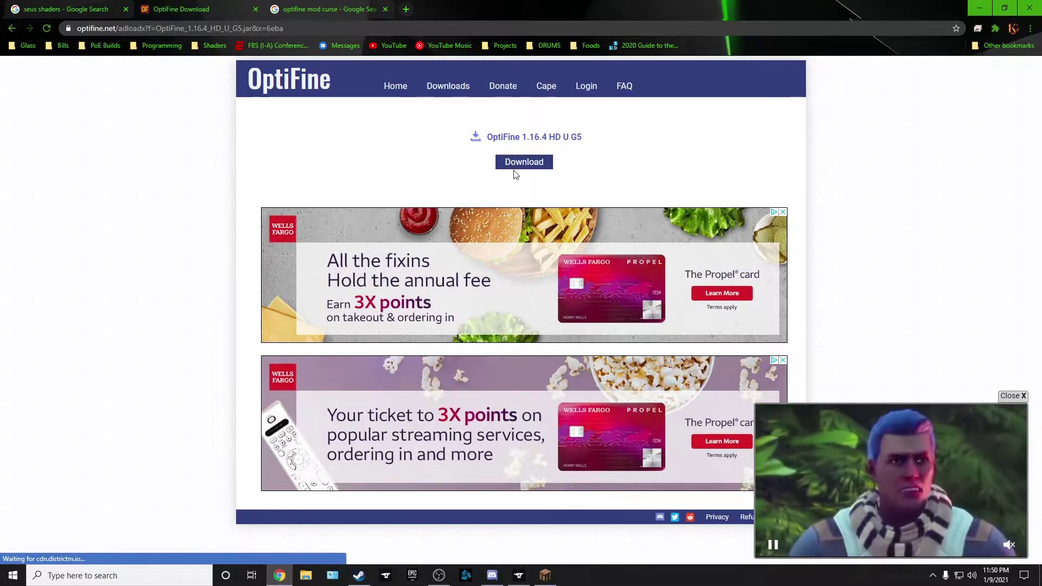
left_click(524, 162)
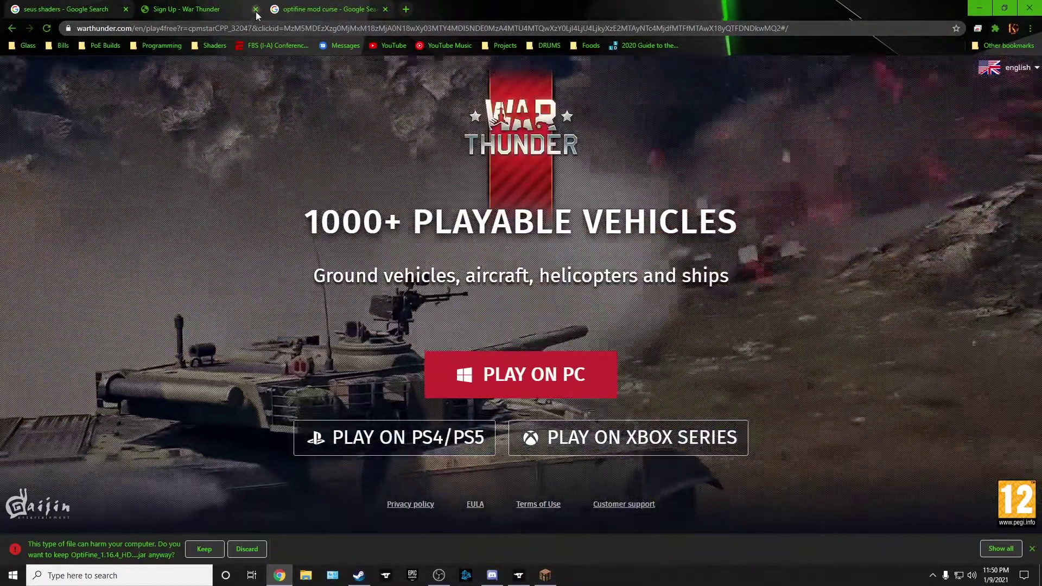
left_click(256, 9)
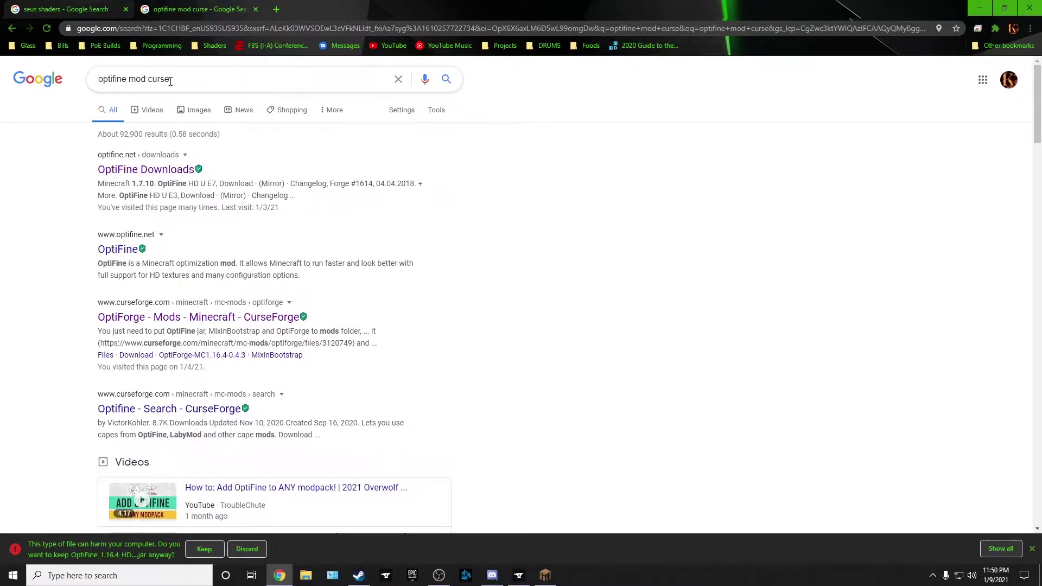
left_click_drag(171, 81, 100, 85)
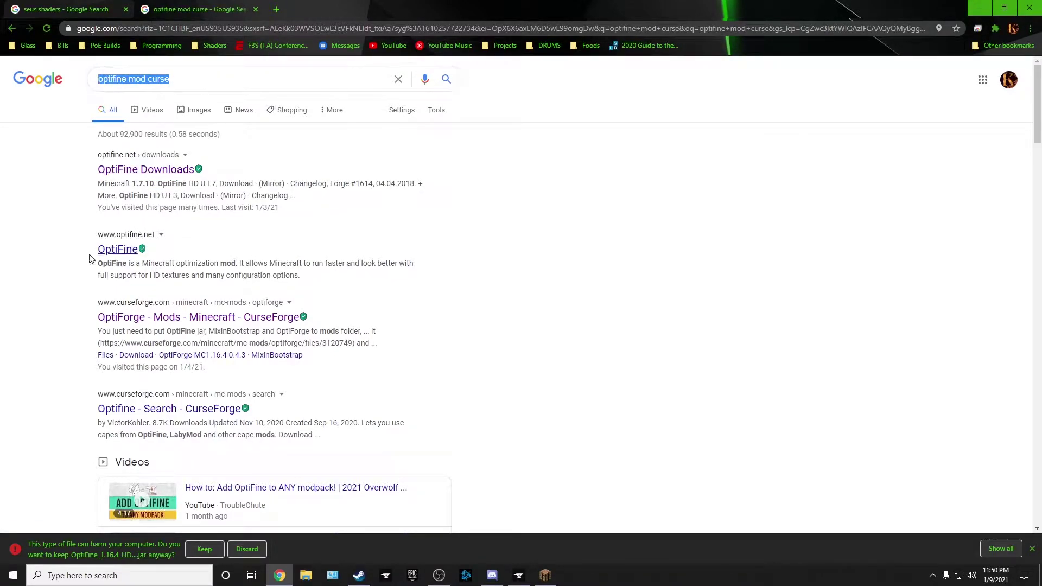
left_click(66, 301)
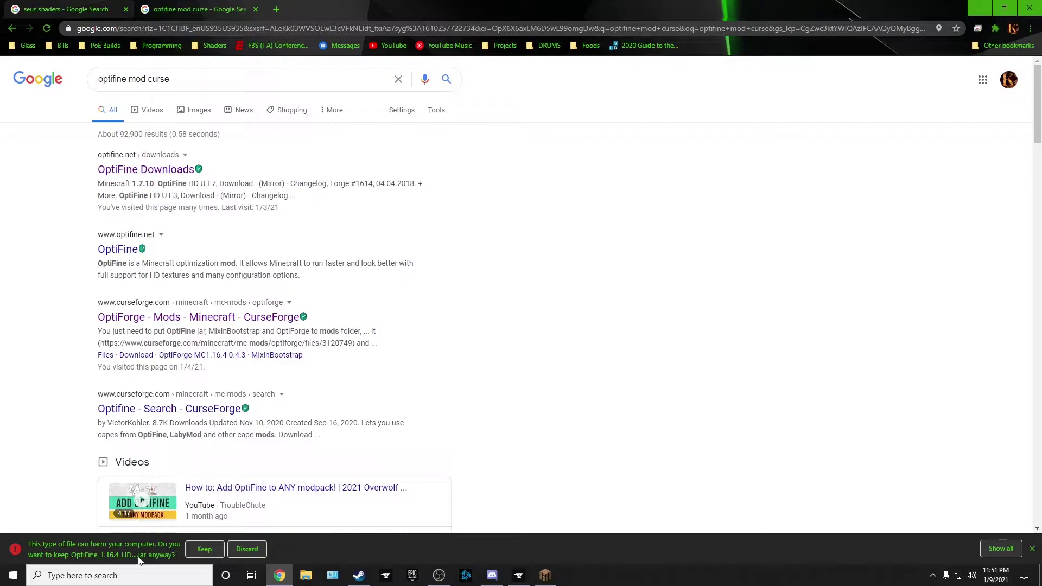
left_click(197, 548)
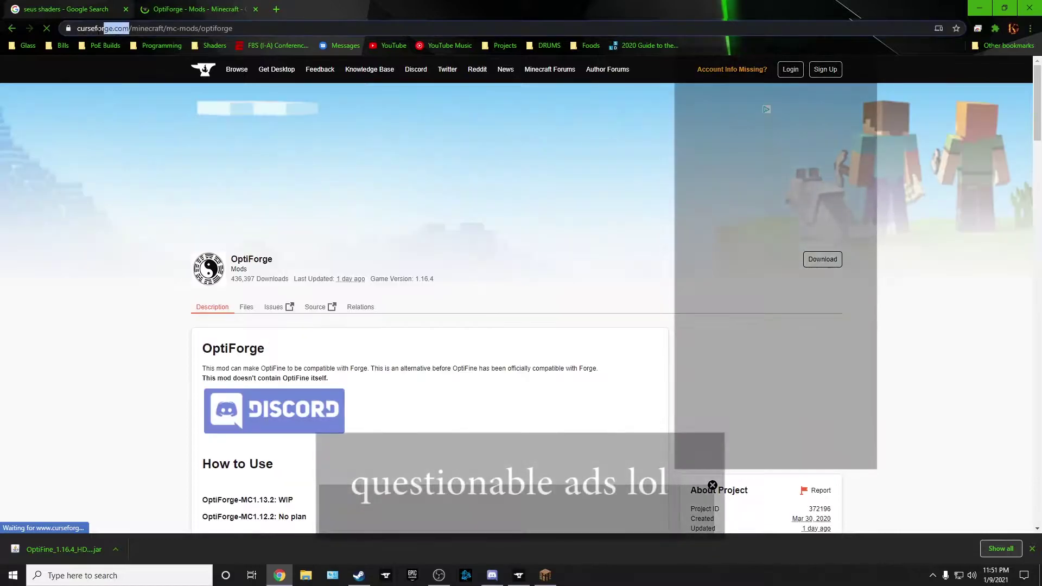
- Download OptiForge-MC1.16.4-0.4.5 from the recent files on the OptiForge CurseForge page and keep the .jar file
scroll(402, 279, "down", 10)
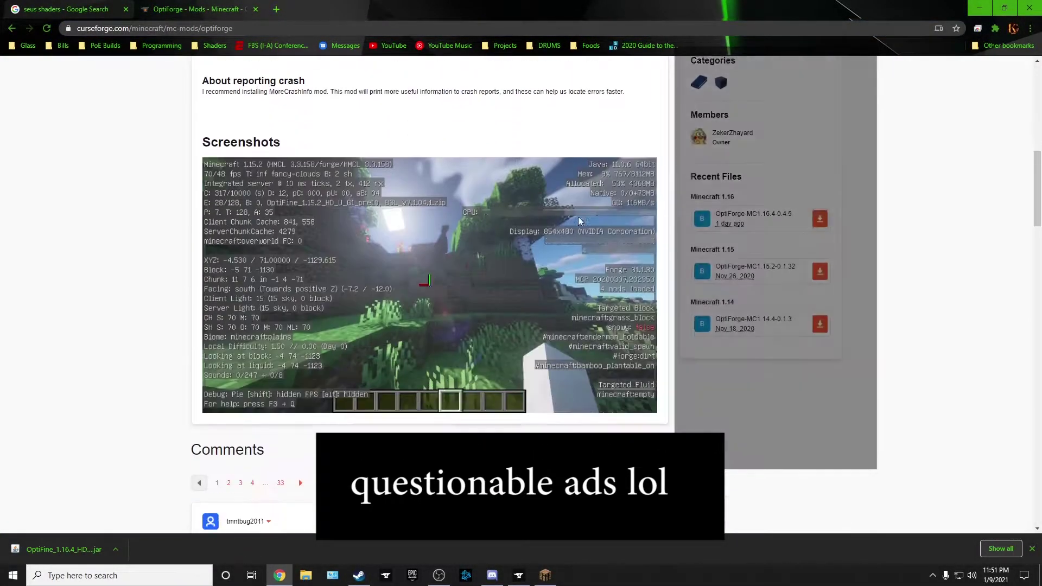
left_click_drag(734, 302, 715, 164)
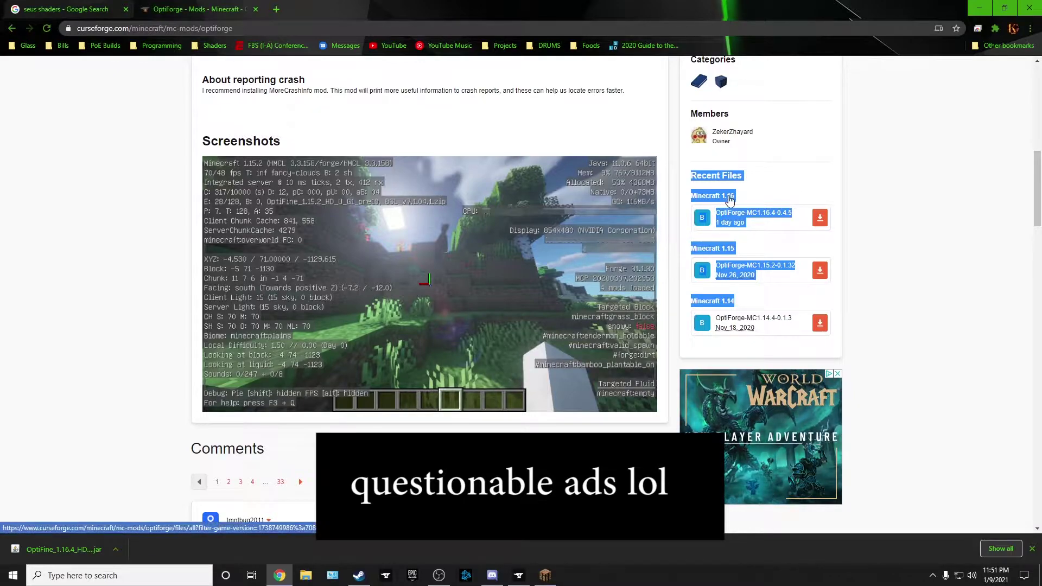
left_click(863, 221)
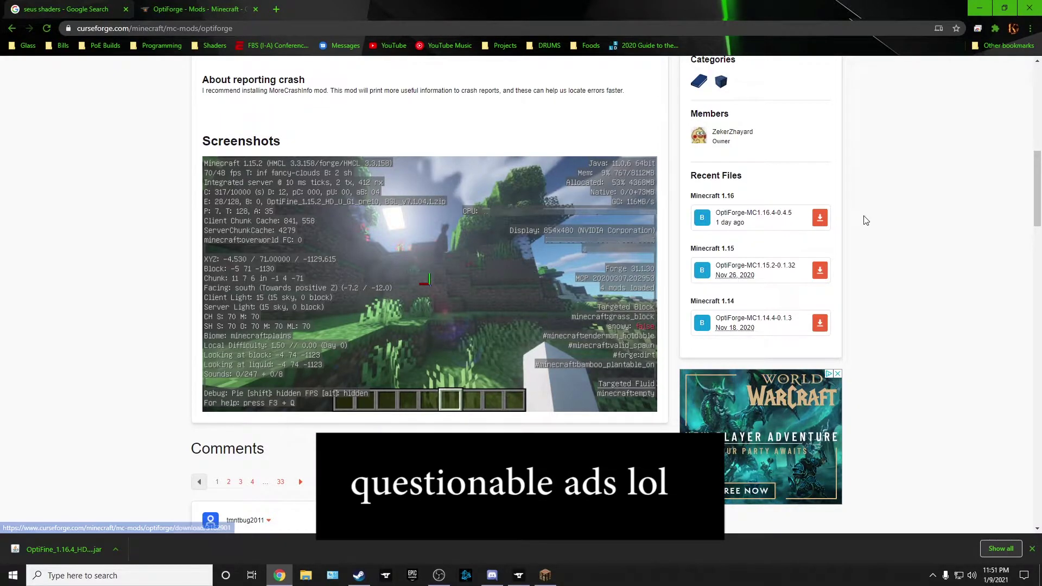
left_click(820, 218)
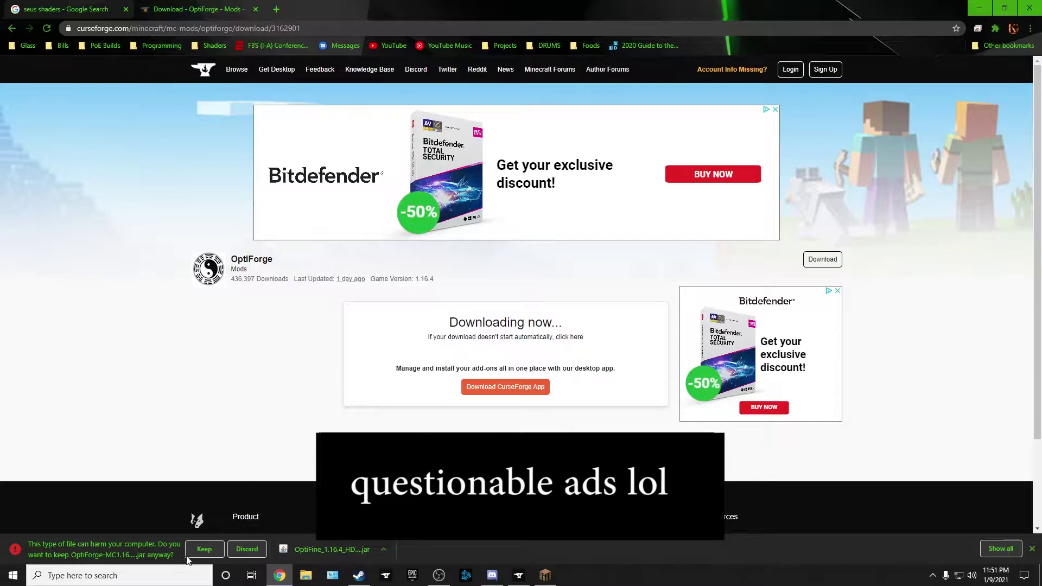
left_click(206, 549)
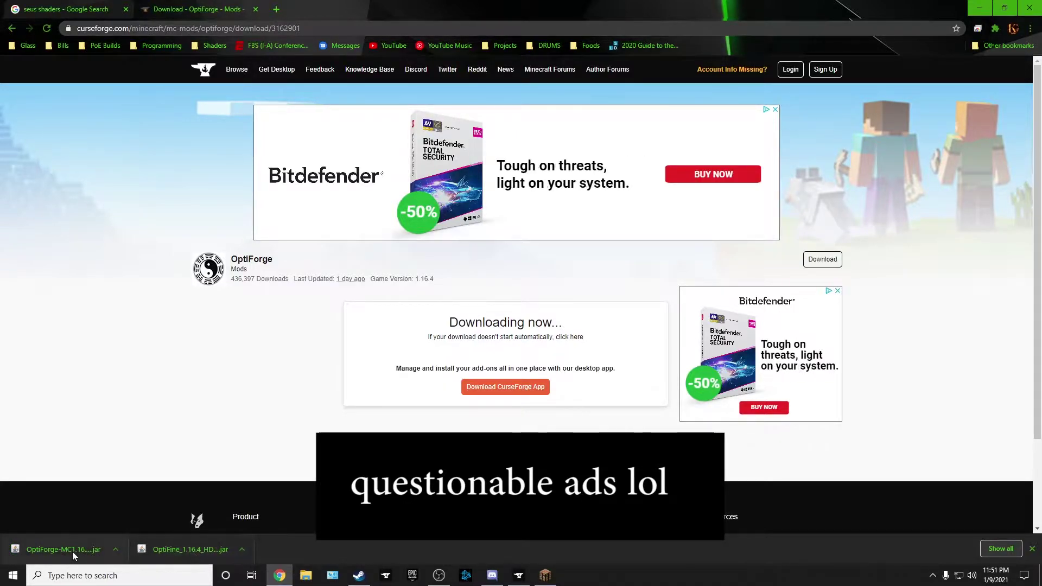
- Return to the seus shaders search results and close the OptiForge download tab
left_click(65, 9)
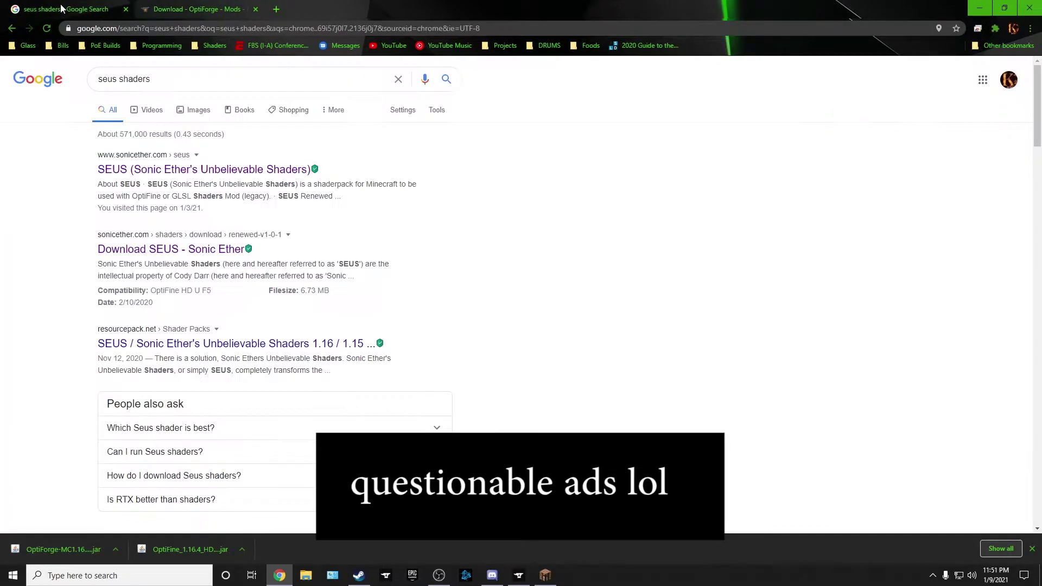
left_click(255, 9)
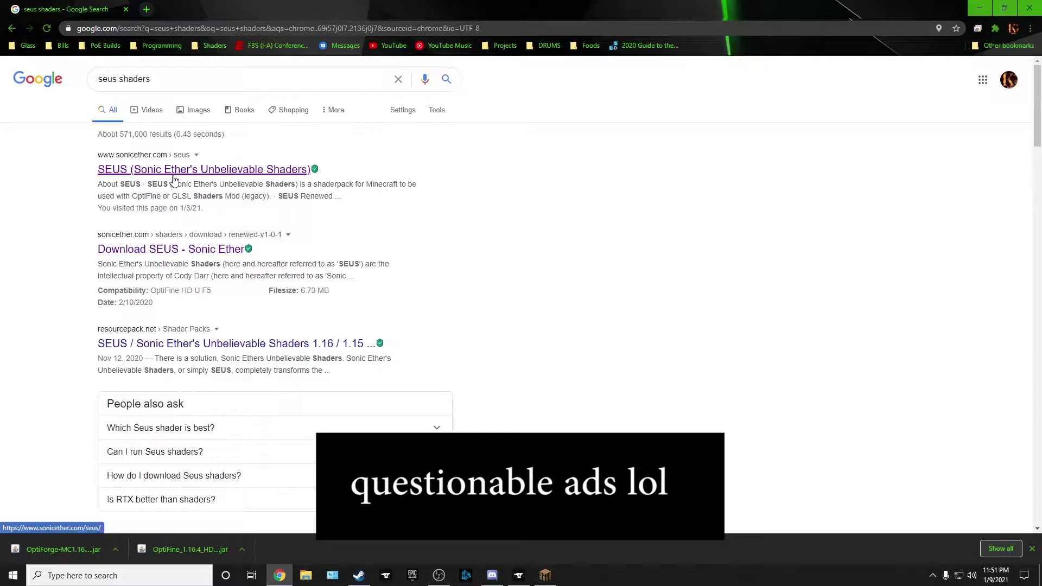
- Open the SEUS (Sonic Ether's Unbelievable Shaders) website from the search results and go to its downloads section
left_click(175, 179)
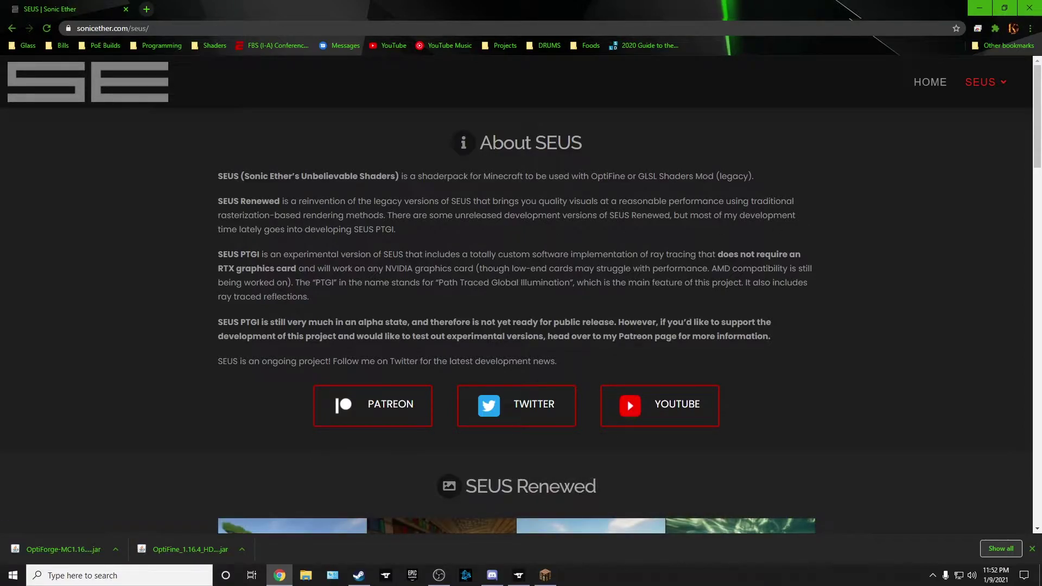
mouse_move(992, 92)
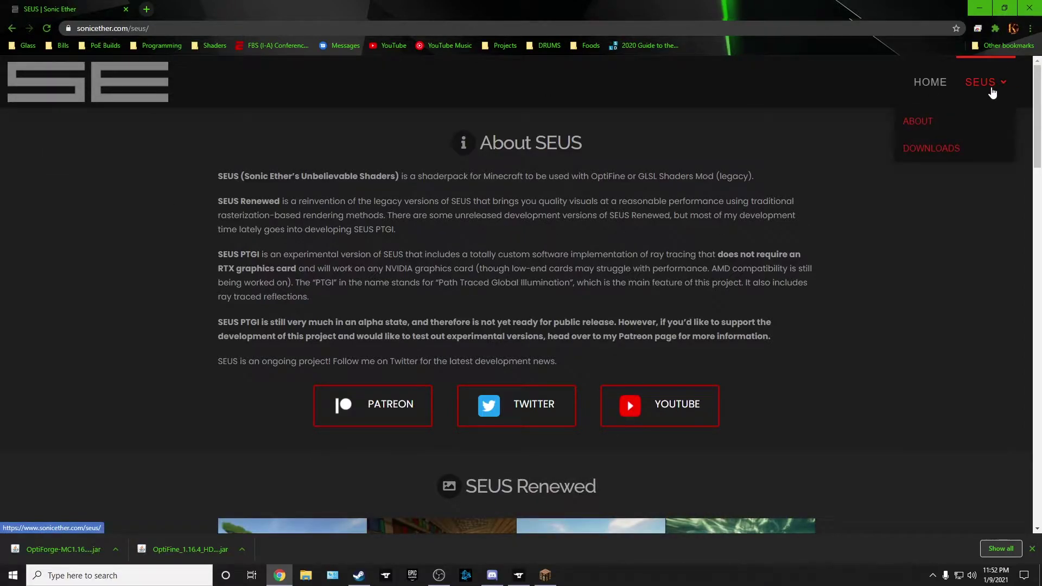
left_click(937, 153)
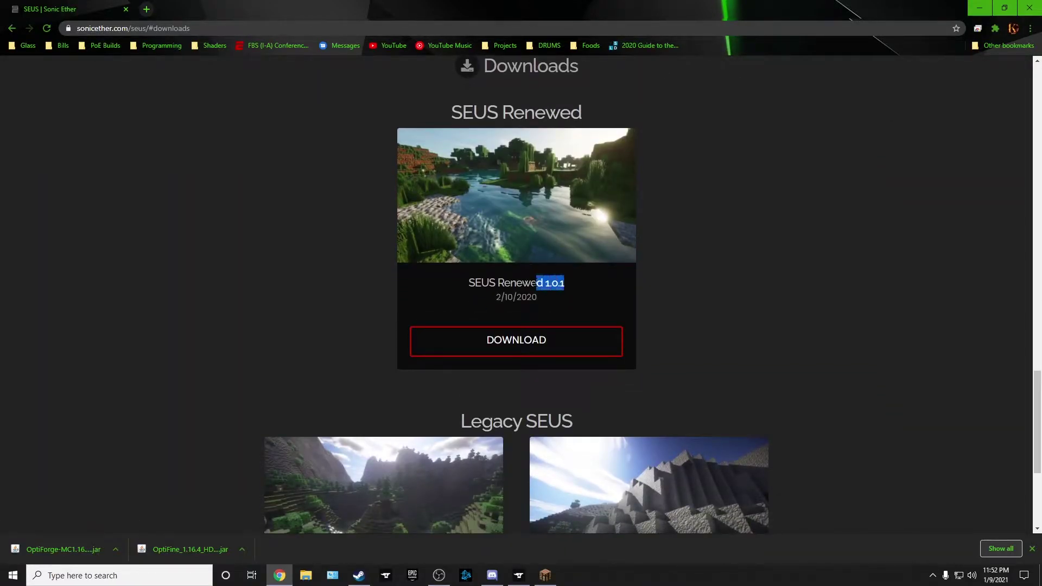
- Download SEUS Renewed 1.0.1 with the EULA accepted, and show the downloaded OptiFine file in its folder
left_click_drag(536, 283, 470, 282)
scroll(538, 295, "down", 1)
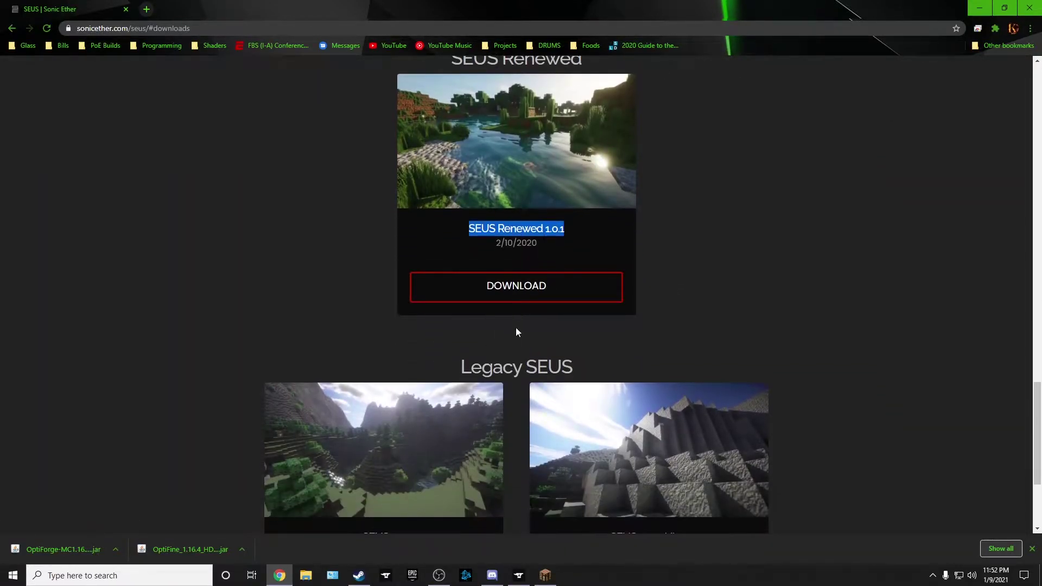
left_click(520, 288)
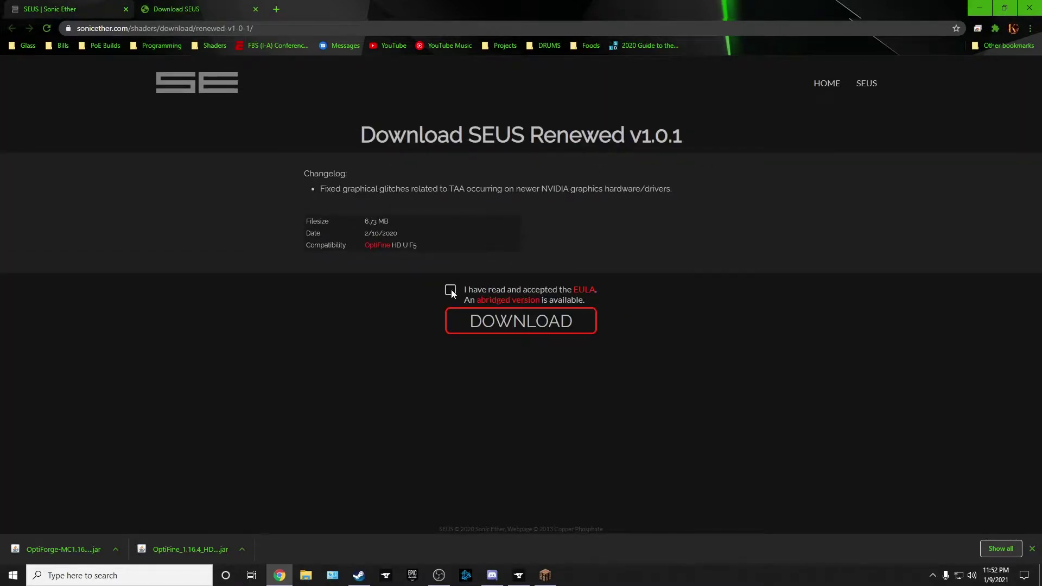
left_click(532, 324)
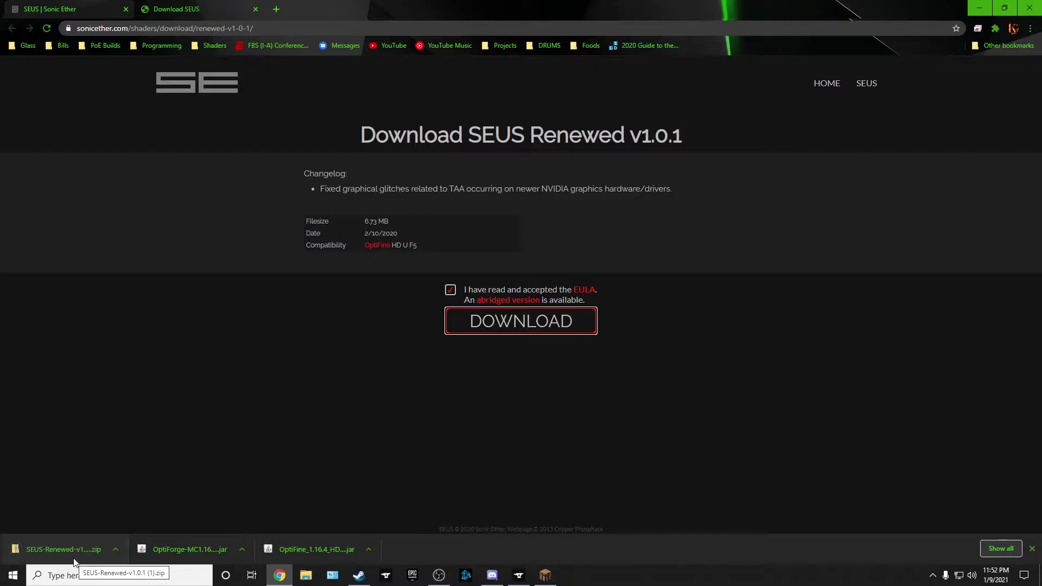
left_click(369, 552)
left_click(402, 516)
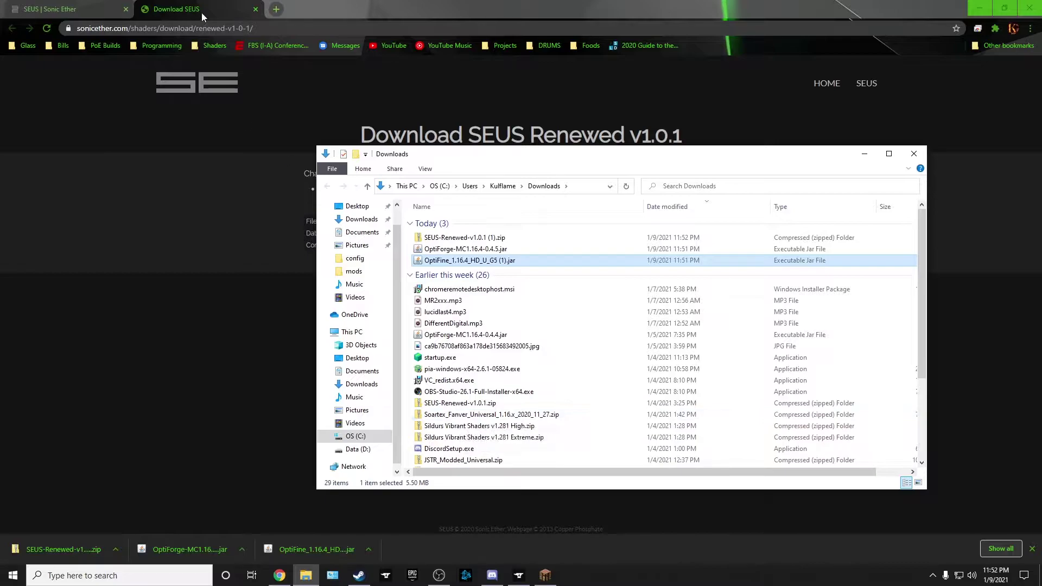
- Search for "minecraft texturepack curse" in a new browser tab and open CurseForge's Minecraft resource packs page
left_click(275, 9)
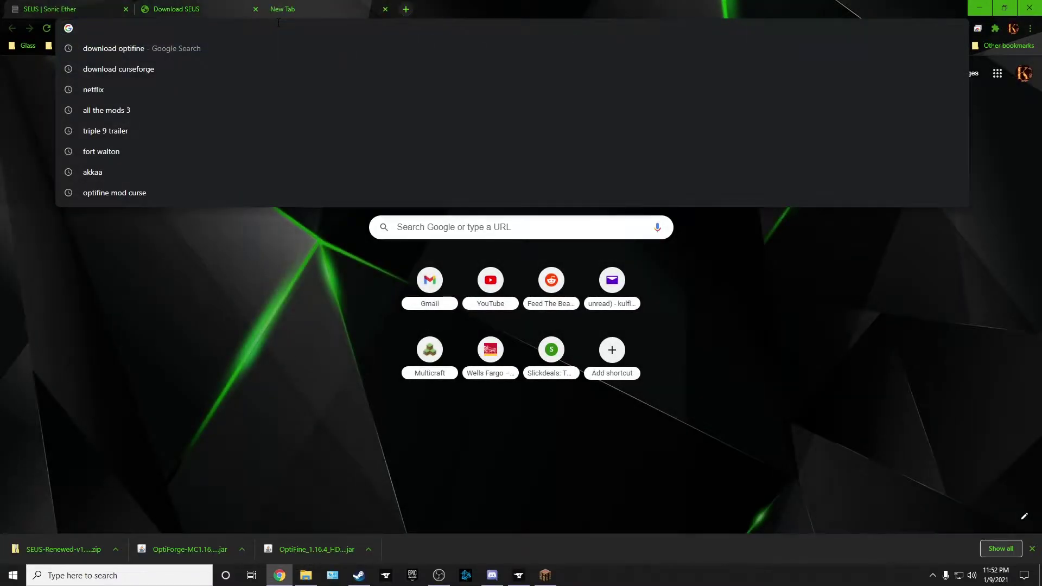
type("minecraft texturepack")
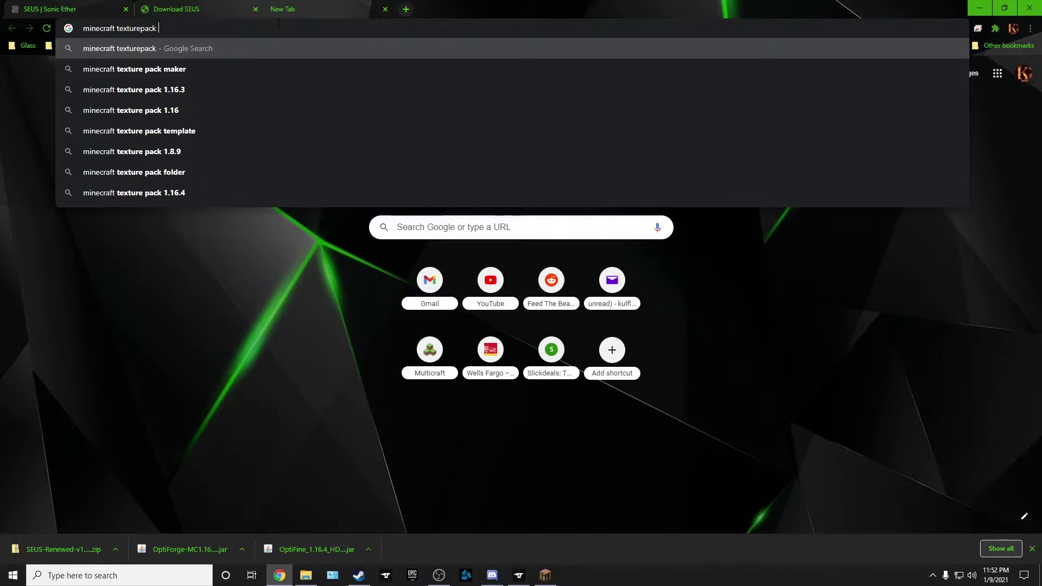
type(" cur")
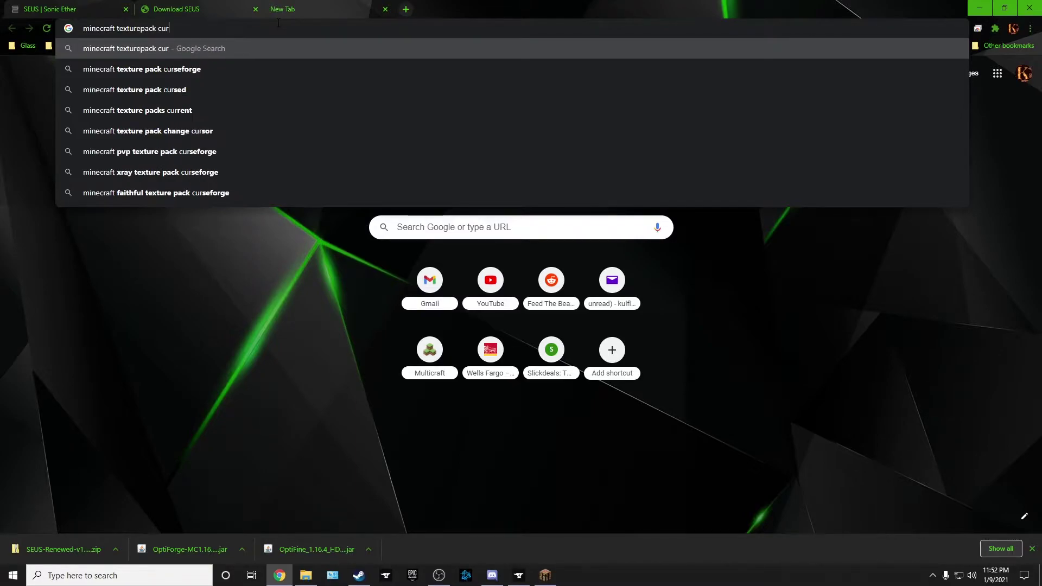
type("se")
key("Return")
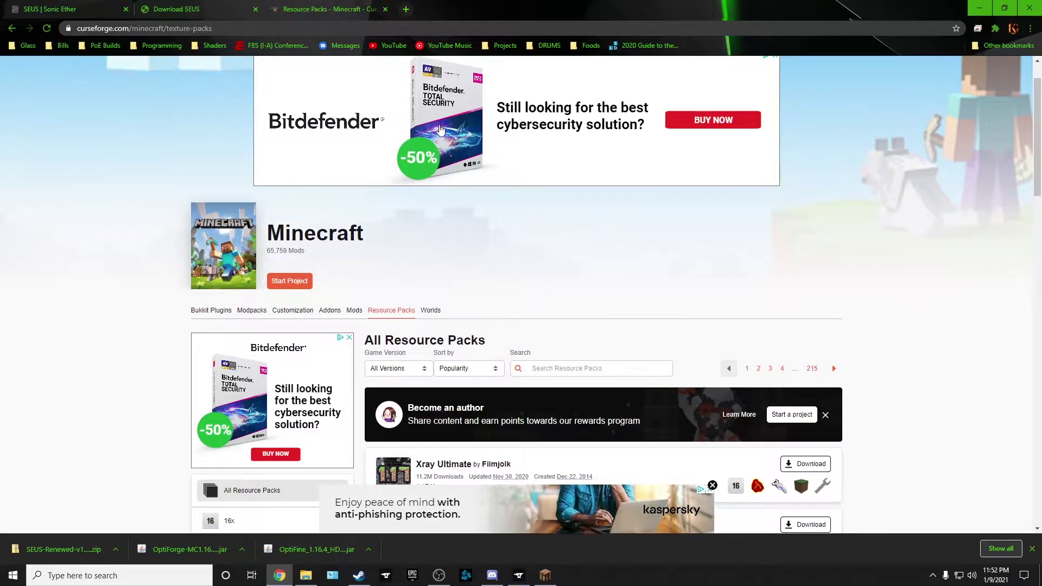
- Filter the resource packs by game version Minecraft 1.16 and the Mod Support category
scroll(495, 164, "down", 1)
scroll(495, 164, "down", 1)
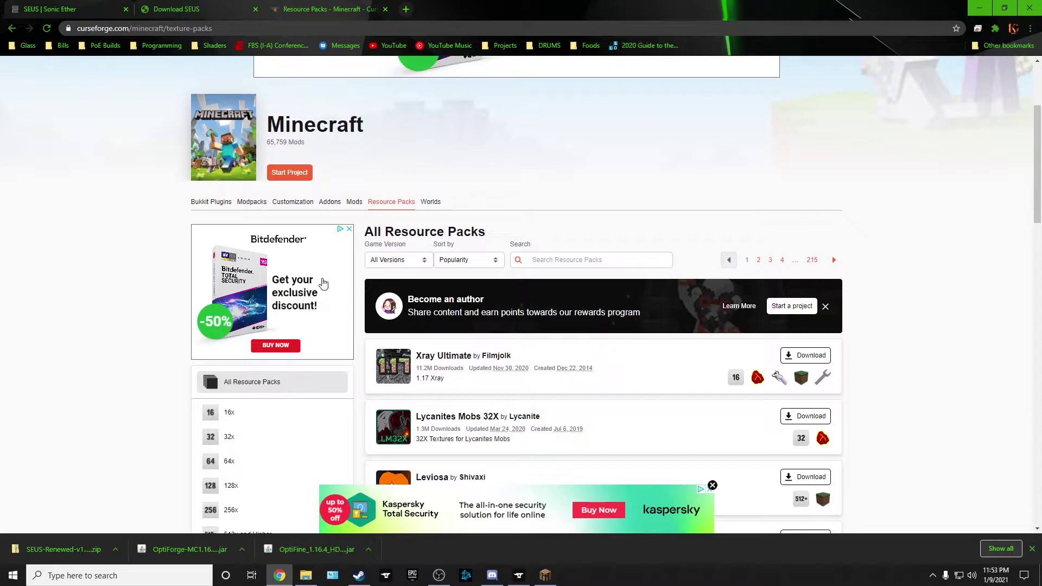
scroll(323, 282, "down", 1)
left_click(412, 209)
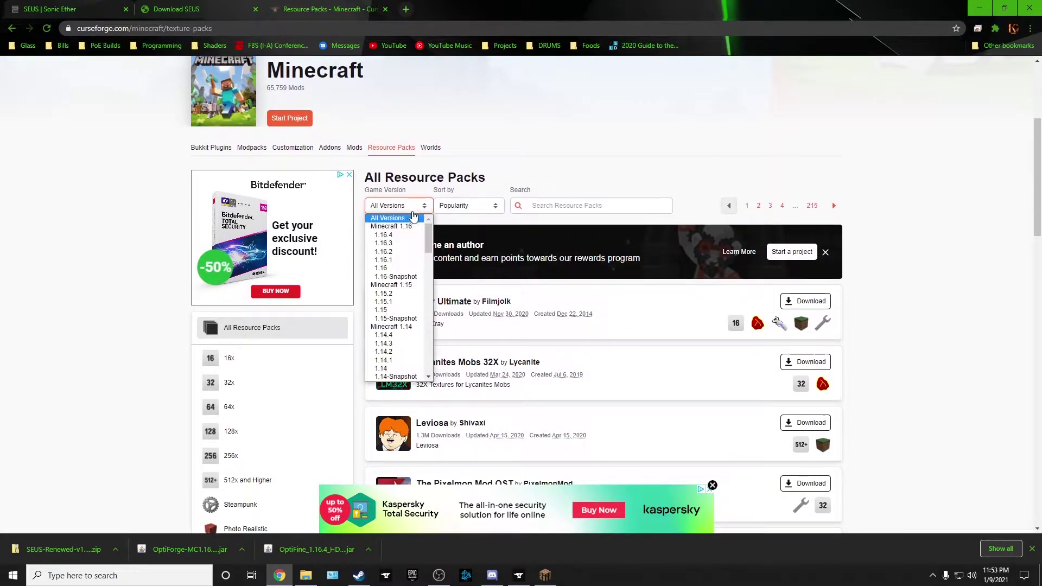
left_click(409, 226)
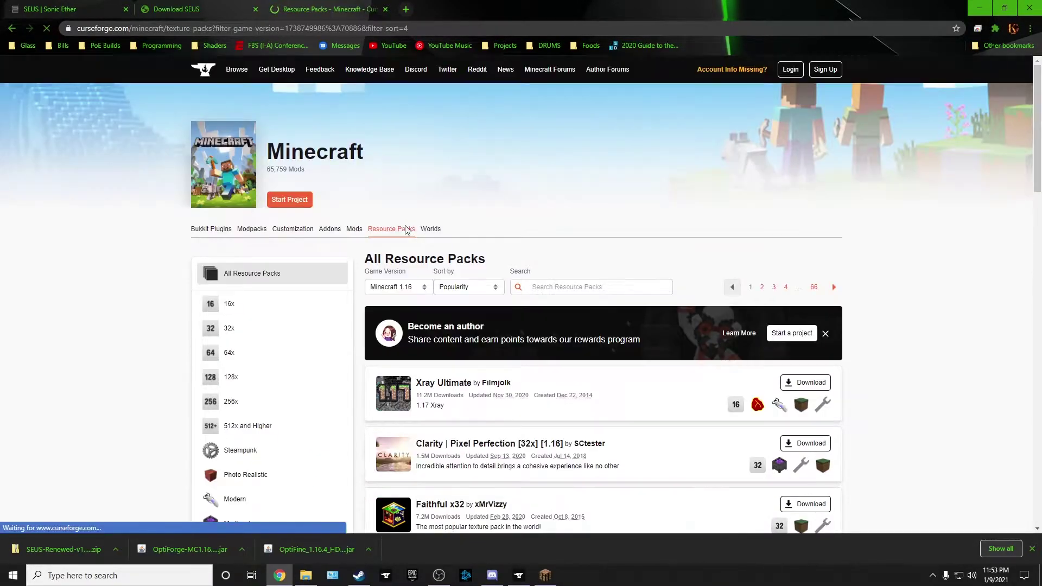
scroll(156, 387, "down", 3)
scroll(157, 387, "down", 5)
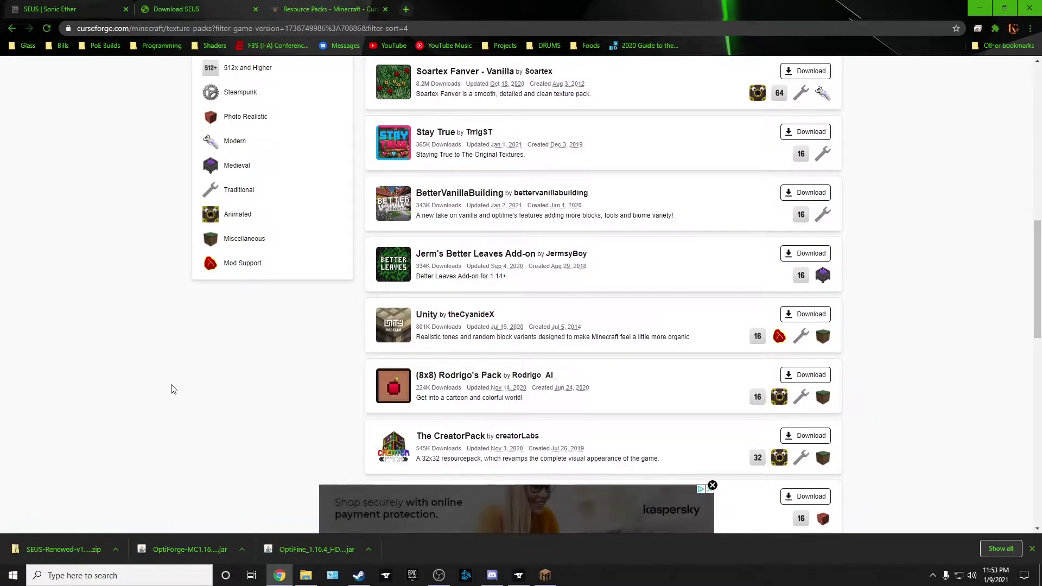
left_click(230, 270)
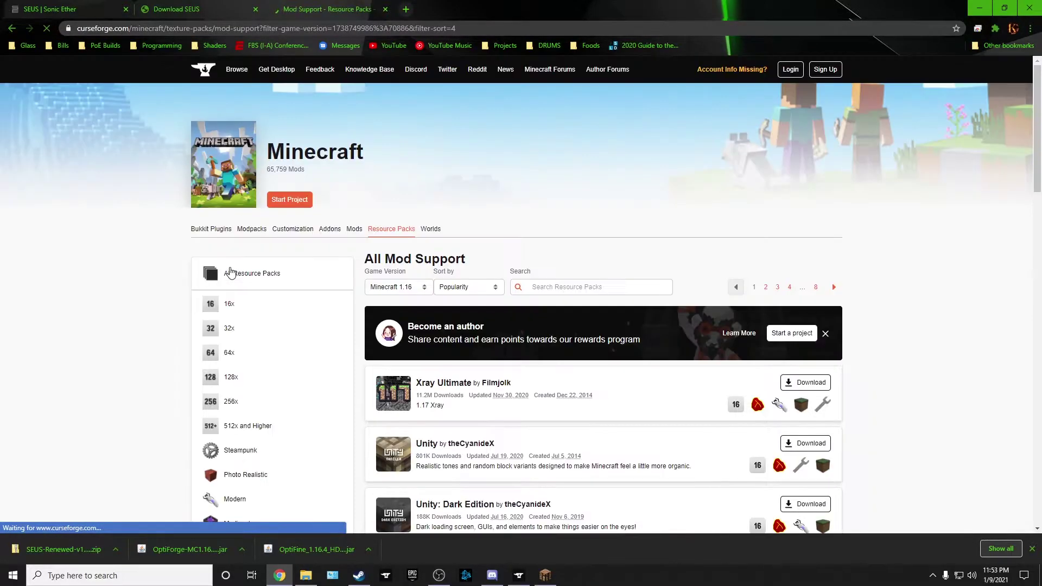
- Open the Invictus - Vanilla resource pack page and download Invictus-6.0.0 for Minecraft 1.16
scroll(793, 328, "down", 7)
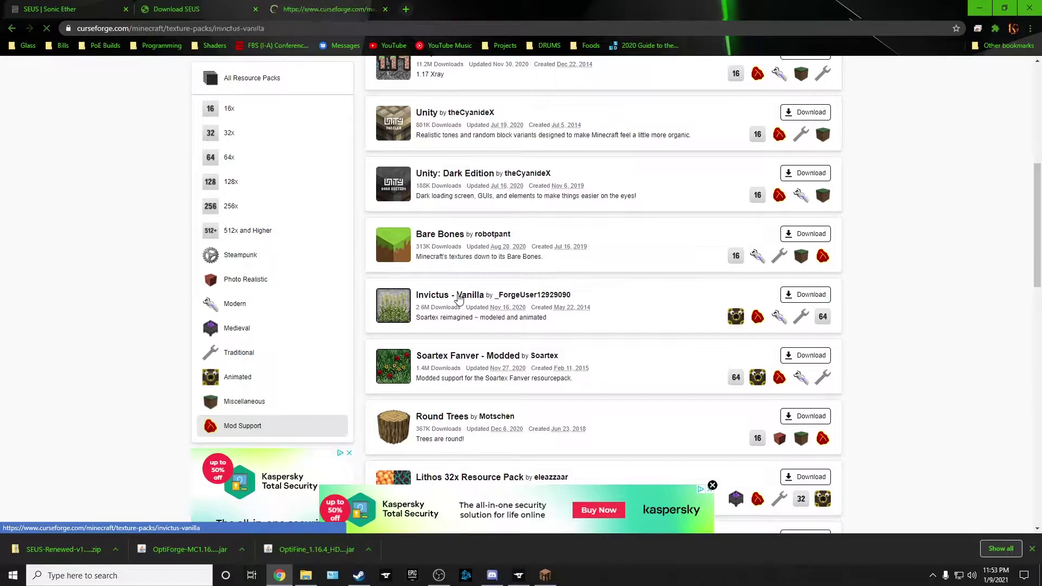
scroll(890, 296, "down", 7)
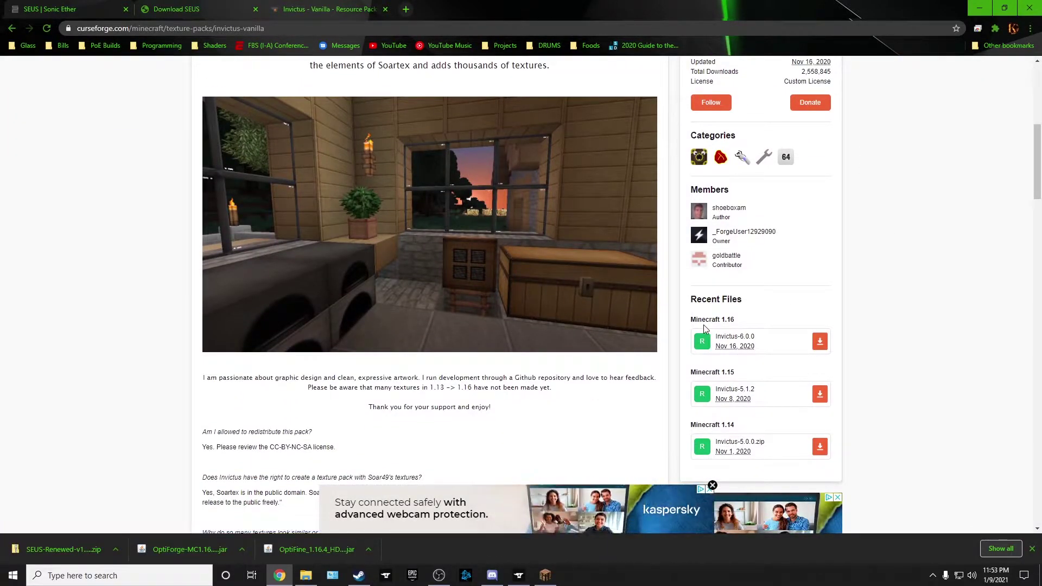
left_click(820, 342)
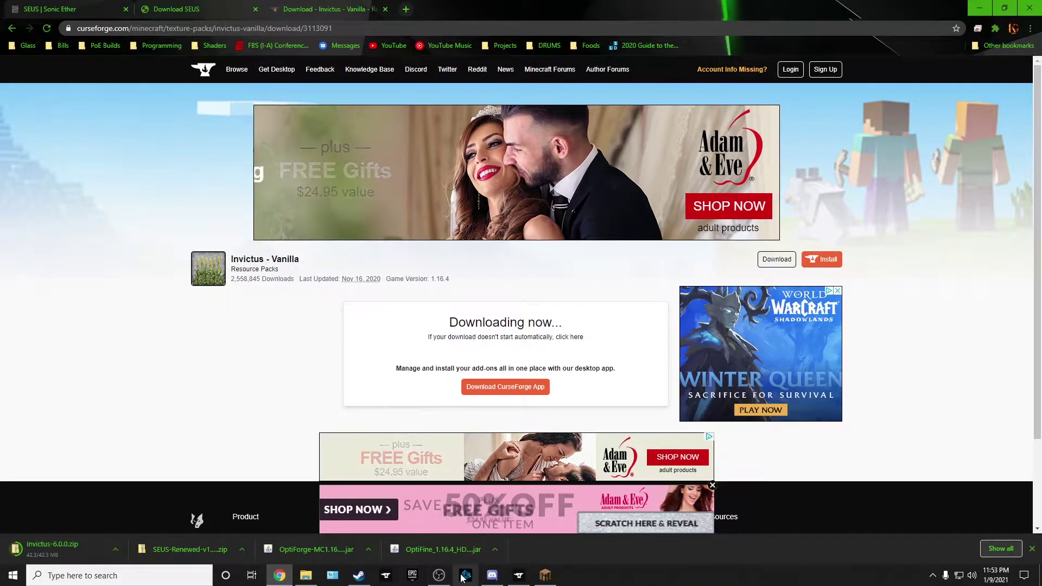
- Switch to the CurseForge app, open the TNP Limitless 3 - 1.16.4 (1) profile's folder, and minimize the app
left_click(518, 575)
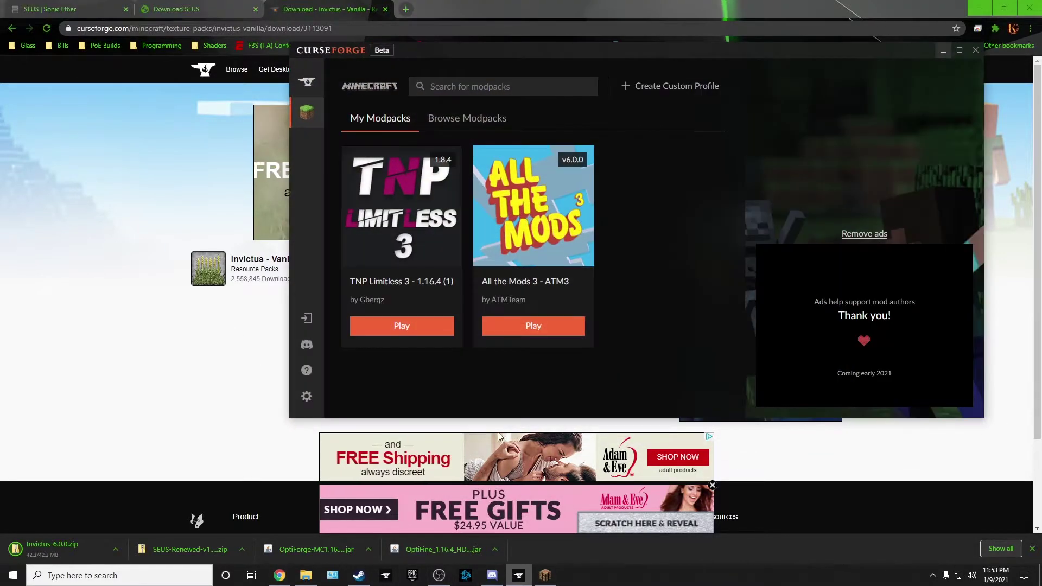
right_click(394, 194)
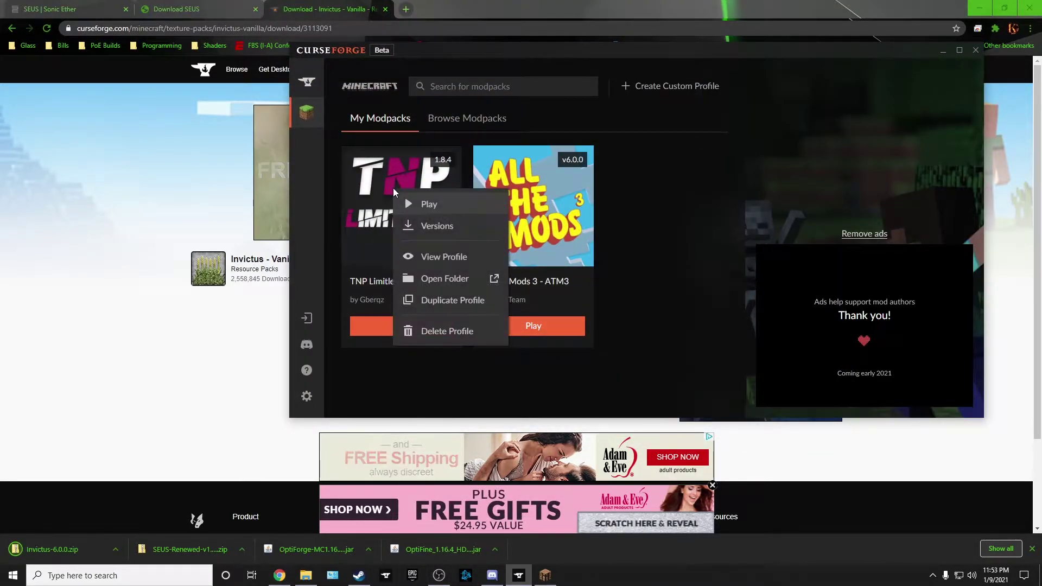
left_click(451, 278)
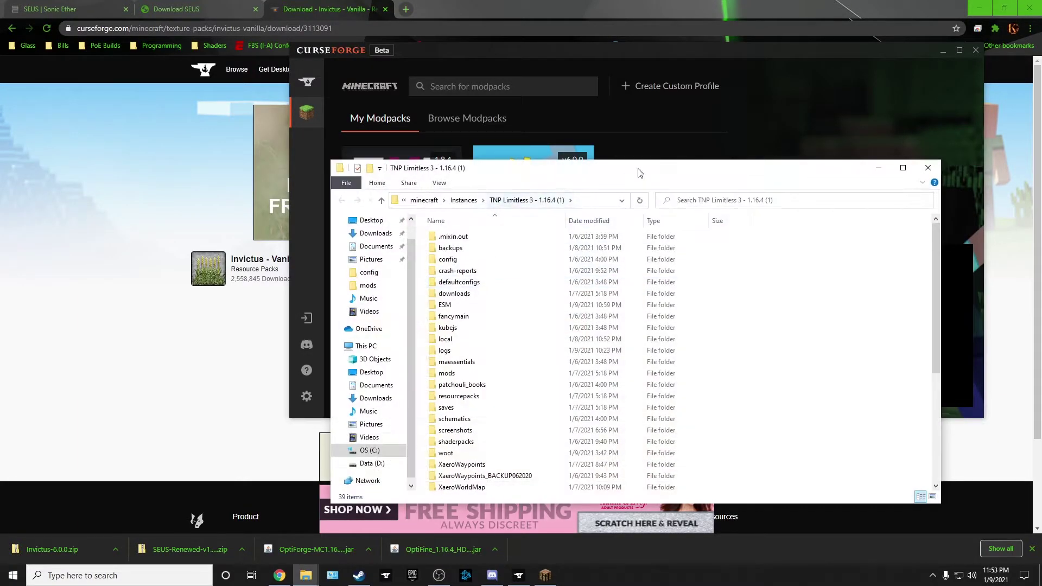
left_click_drag(640, 173, 582, 147)
left_click(943, 50)
double_click(582, 148)
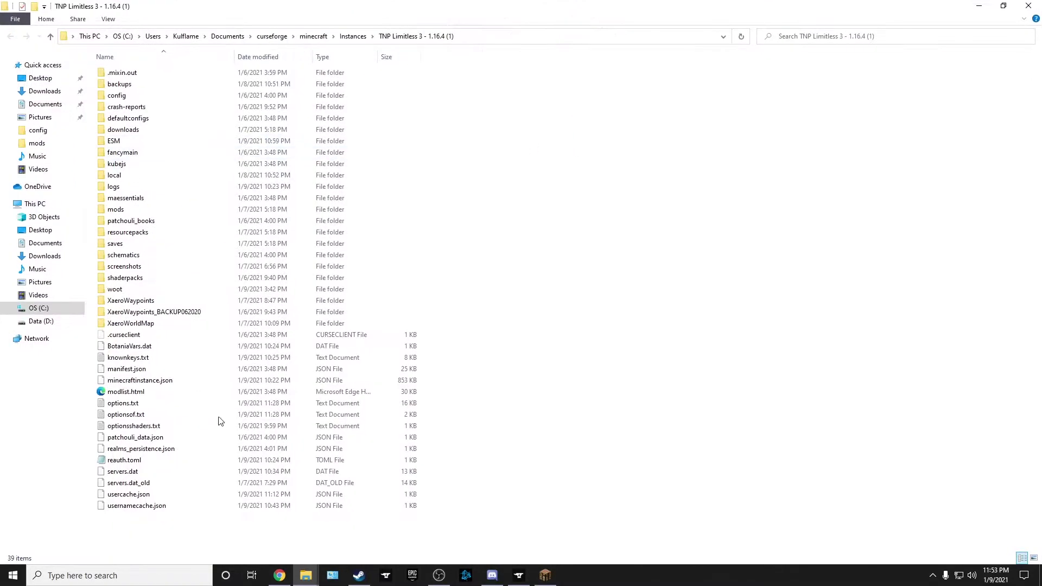
double_click(286, 7)
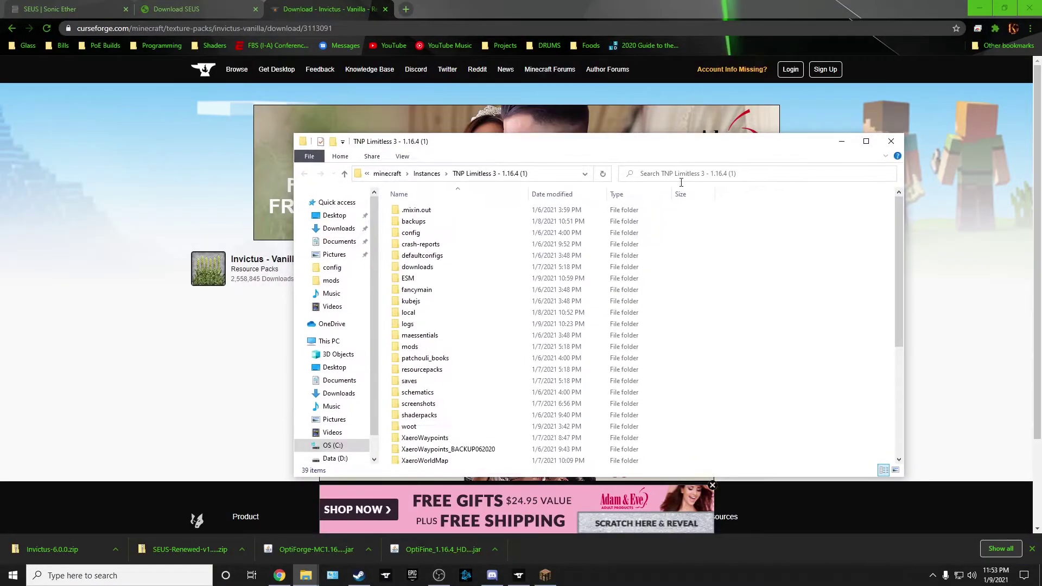
- Permanently delete the three Sildurs Vibrant Shaders zip files from the modpack's shaderpacks folder
scroll(456, 314, "down", 2)
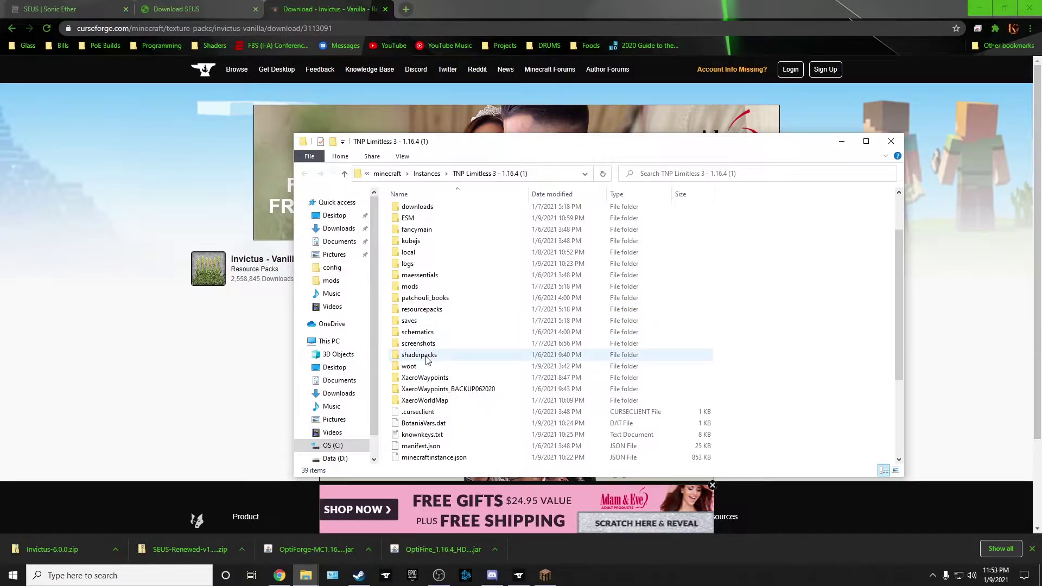
left_click(421, 356)
double_click(426, 356)
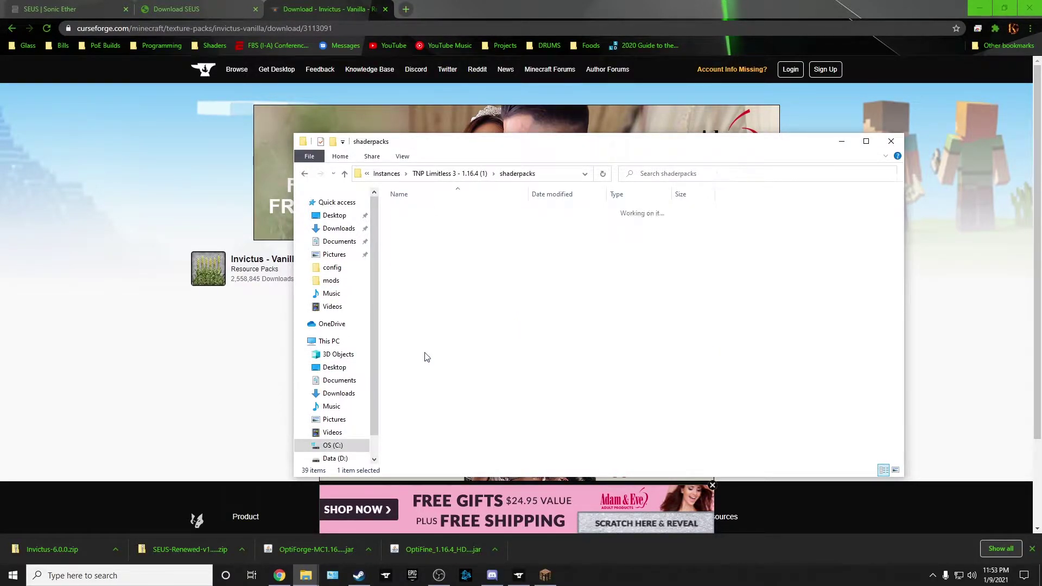
left_click_drag(465, 259, 418, 217)
key("shift+Delete")
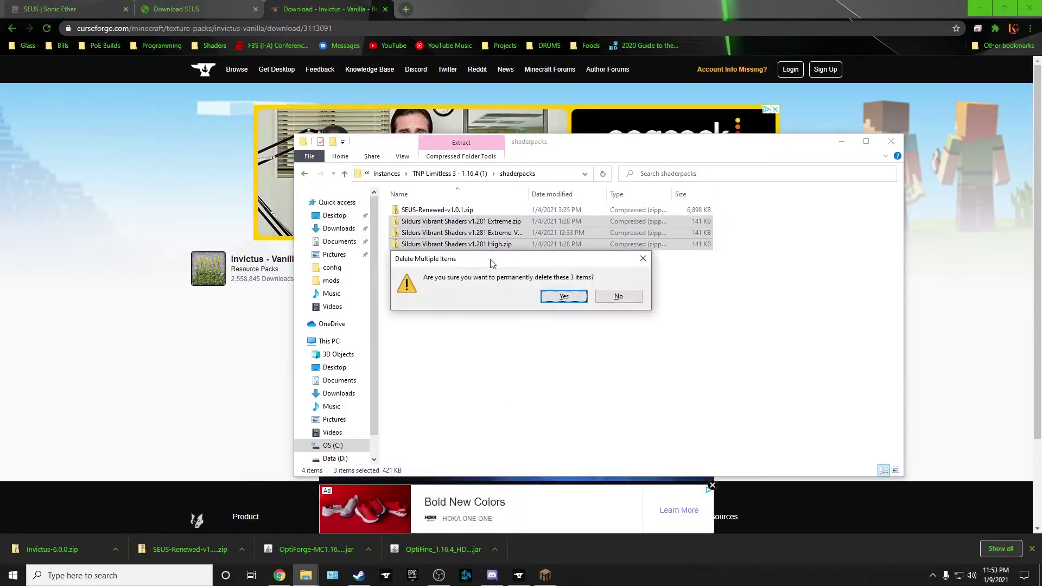
left_click(565, 298)
- Add SEUS-Renewed-v1.0.1 (1).zip from Downloads to the shaderpacks folder, and delete that duplicate again
left_click(439, 211)
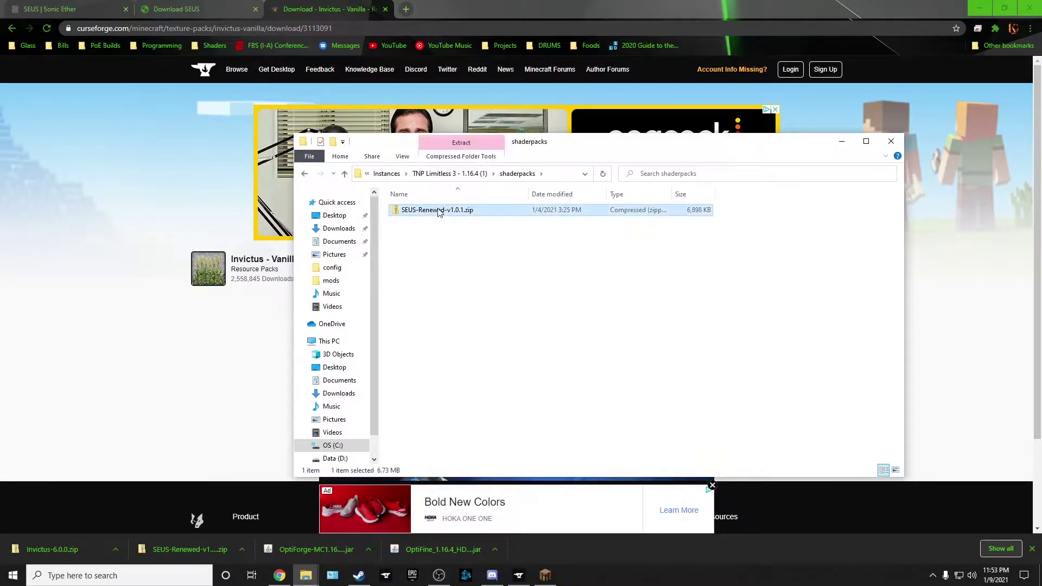
left_click(456, 260)
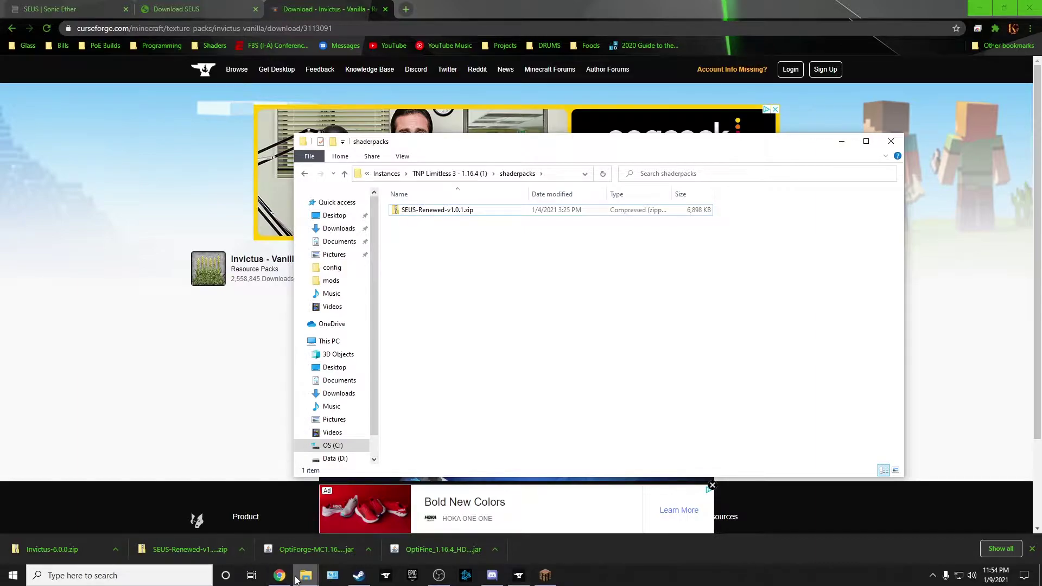
mouse_move(298, 580)
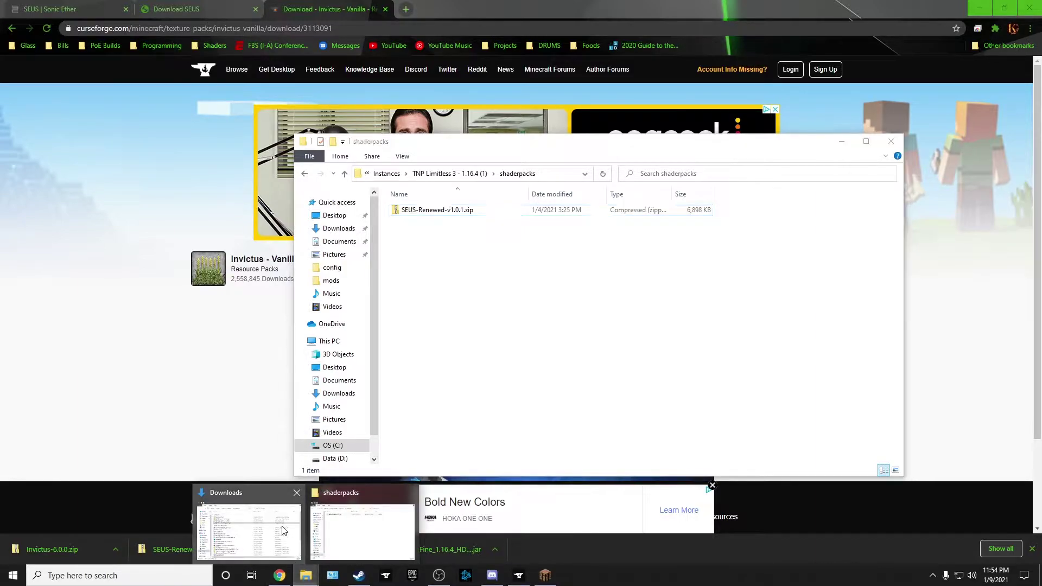
left_click(248, 524)
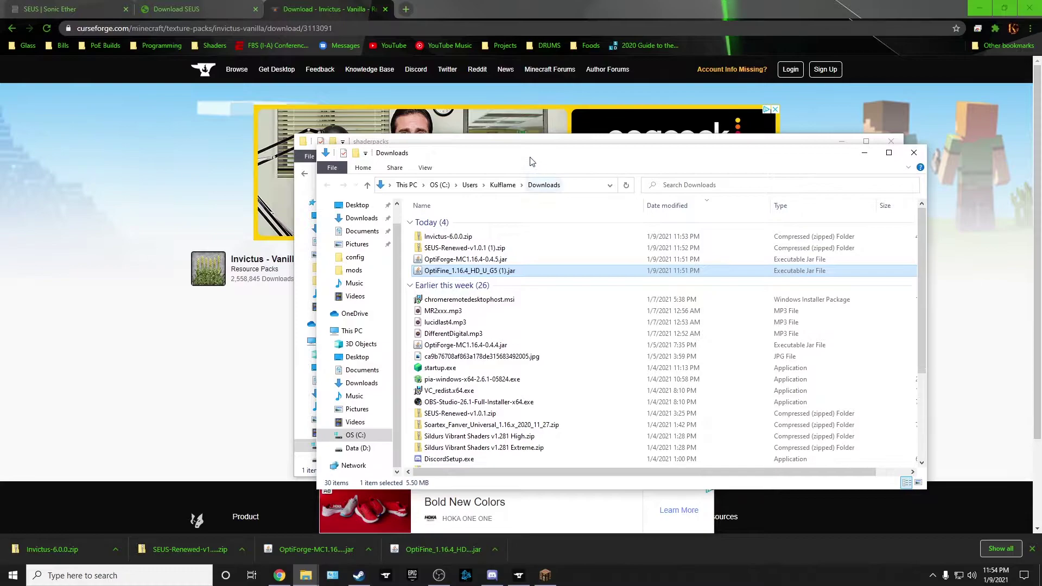
left_click_drag(530, 161, 917, 175)
left_click_drag(847, 262, 486, 275)
left_click(466, 233)
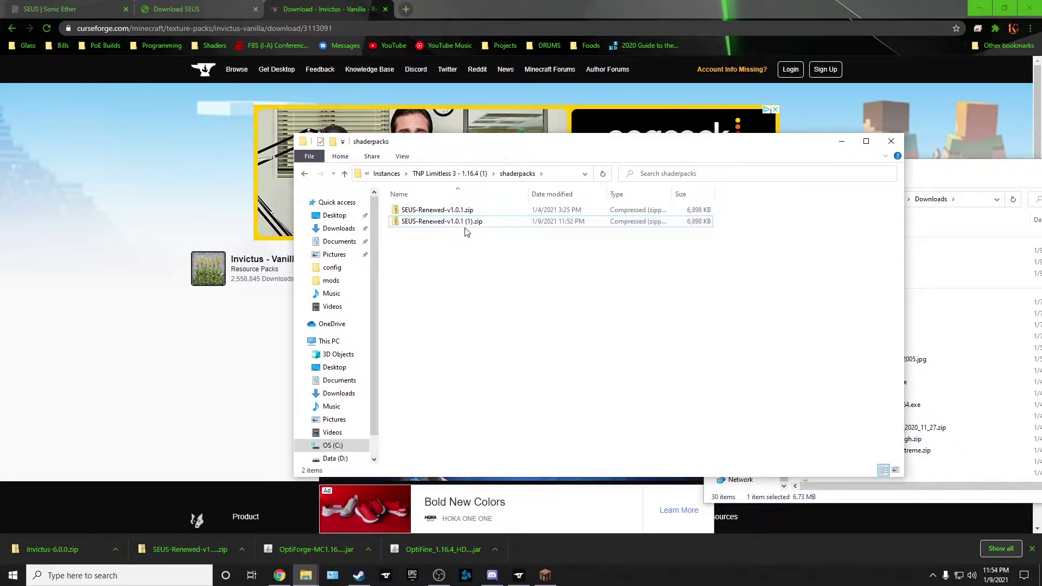
key("Delete")
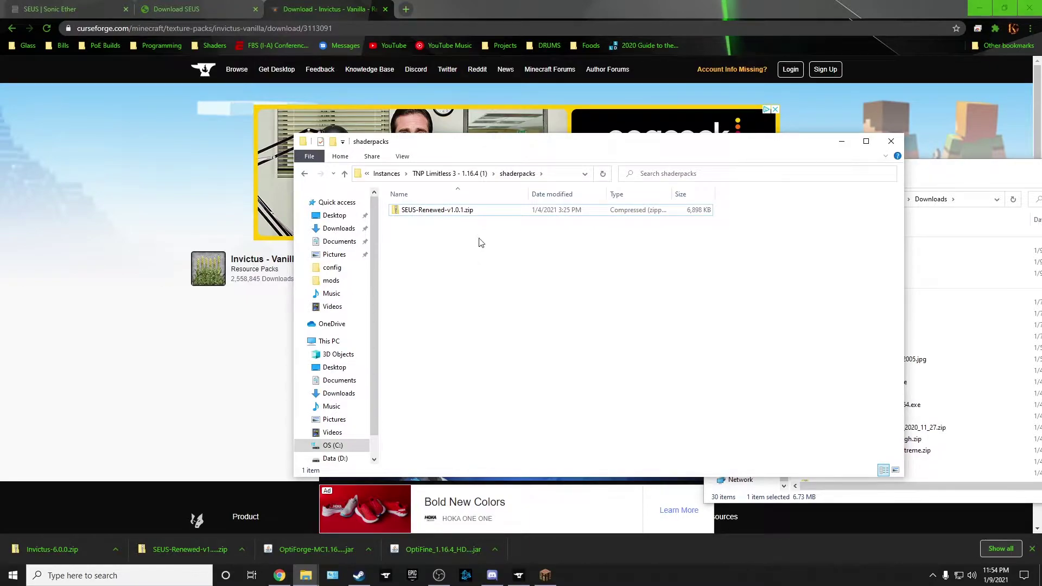
- Copy Invictus-6.0.0.zip from Downloads into the TNP Limitless 3 modpack's resourcepacks folder
key("BackSpace")
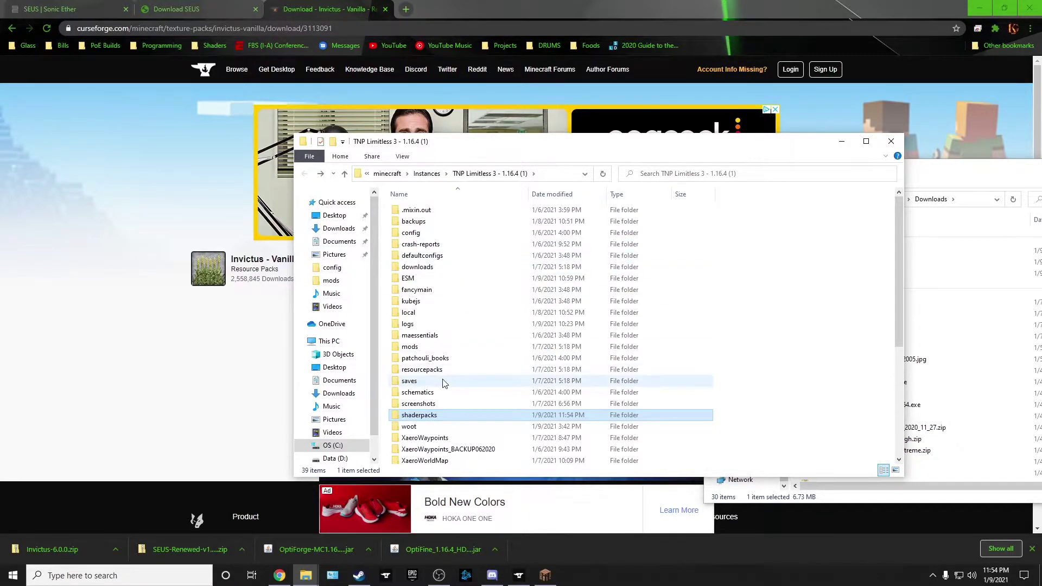
double_click(434, 371)
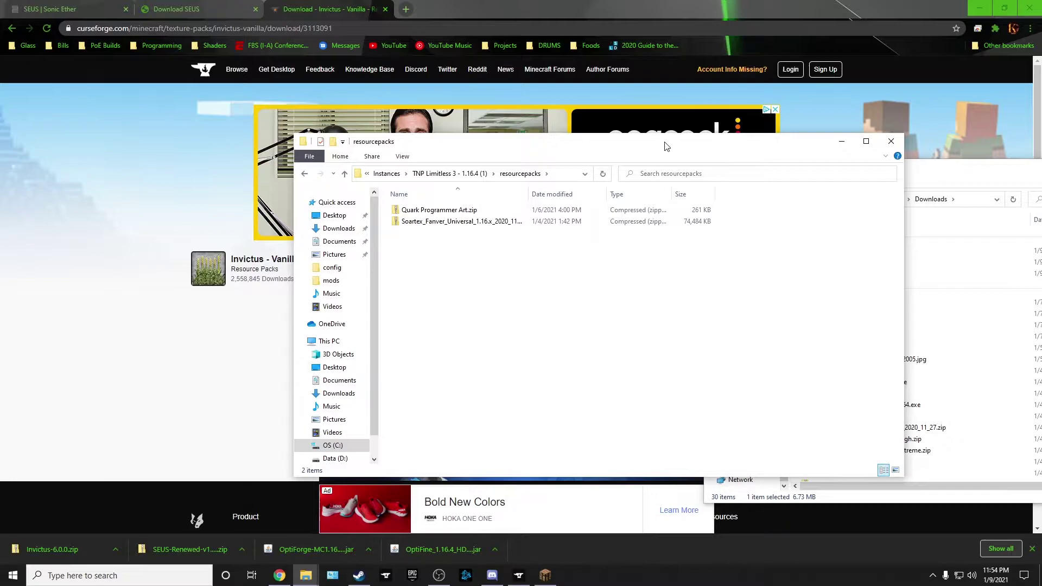
left_click_drag(667, 146, 520, 153)
left_click(738, 325)
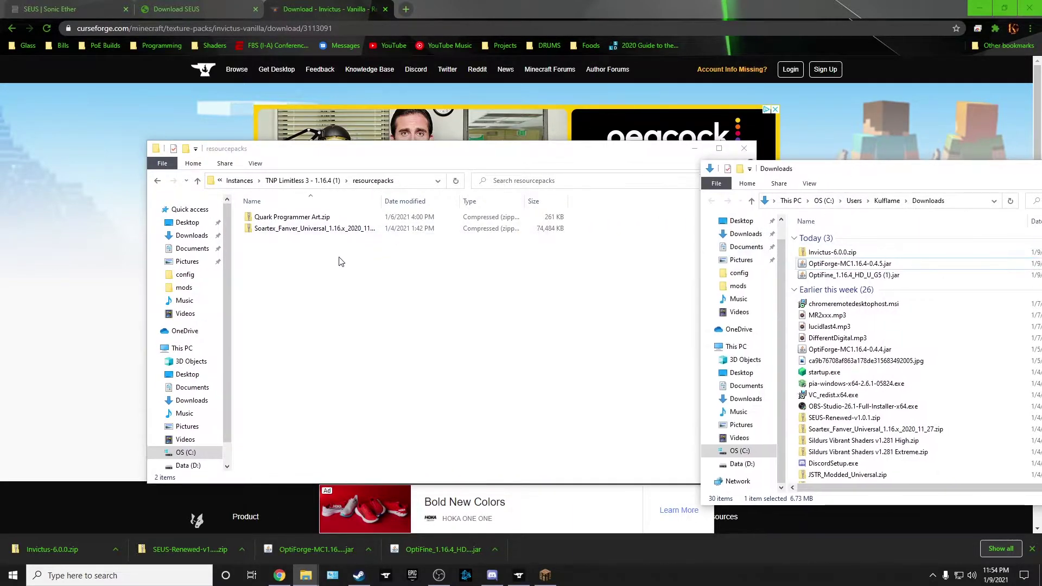
left_click(813, 257)
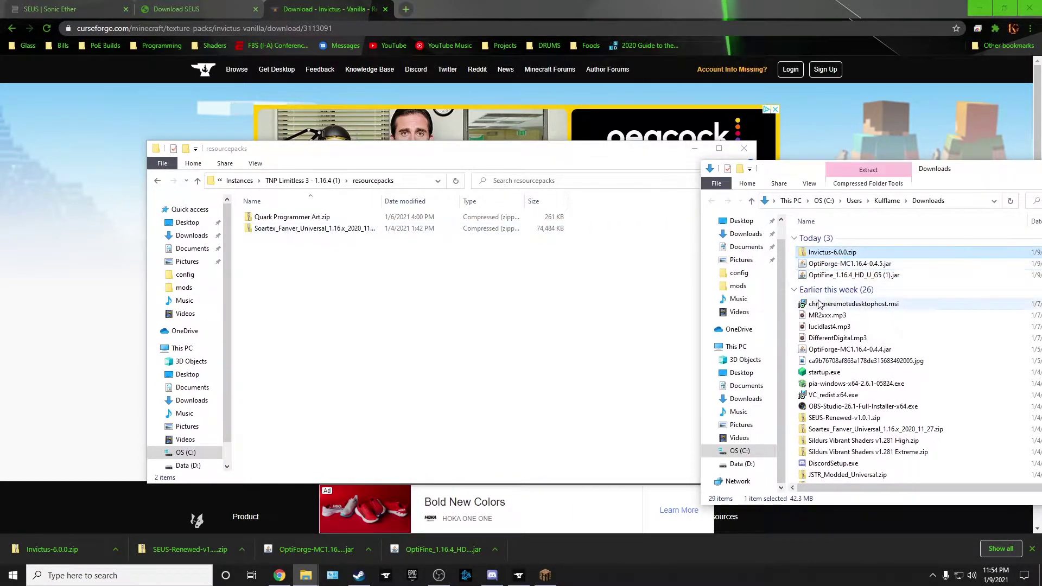
left_click_drag(813, 257, 329, 295)
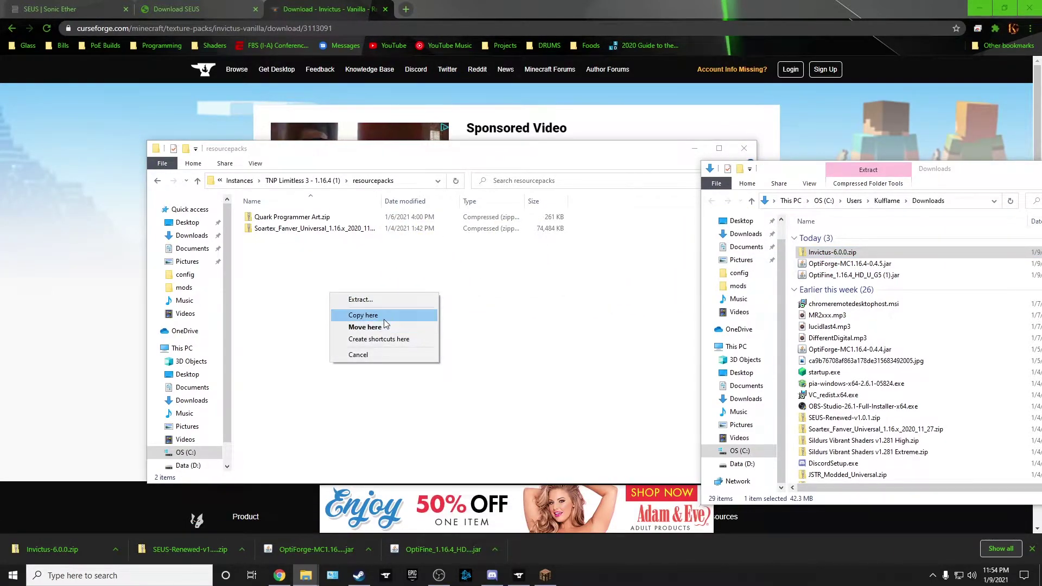
left_click(382, 314)
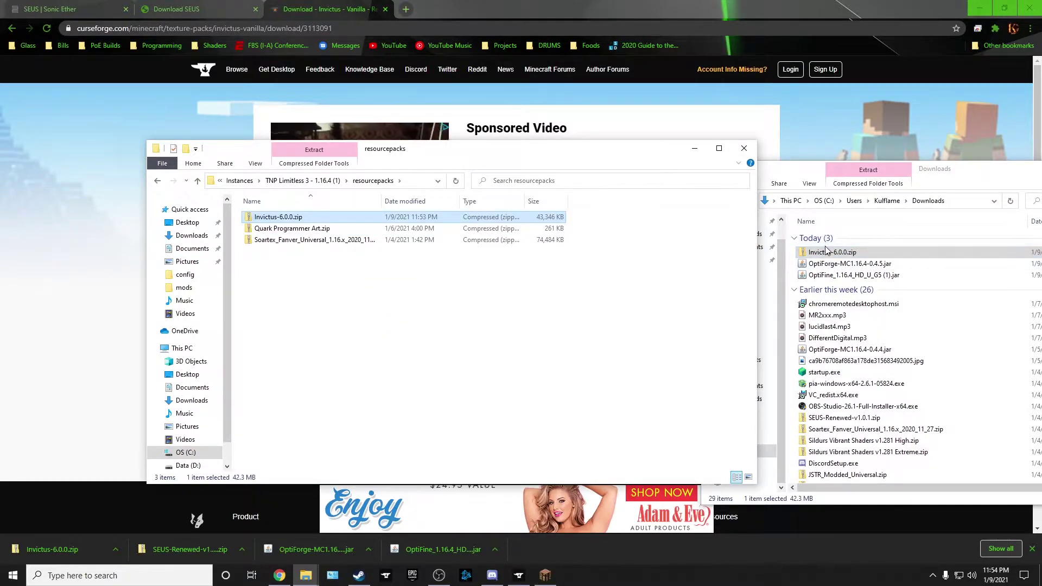
left_click(344, 328)
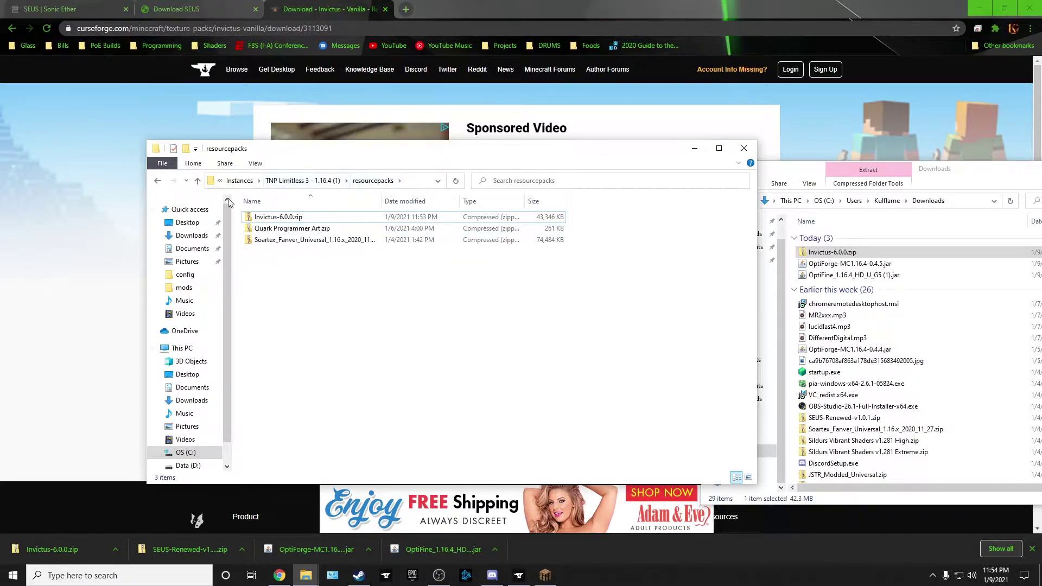
left_click_drag(456, 148, 401, 161)
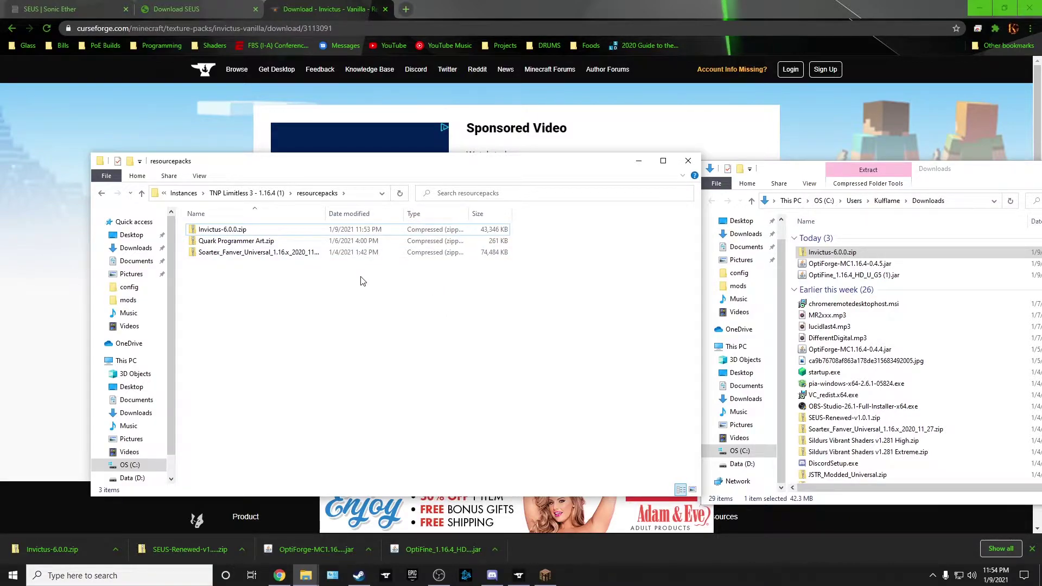
- Open the modpack's mods folder and locate the OptiFine and OptiForge jars that match the ones in Downloads
key("alt+Left")
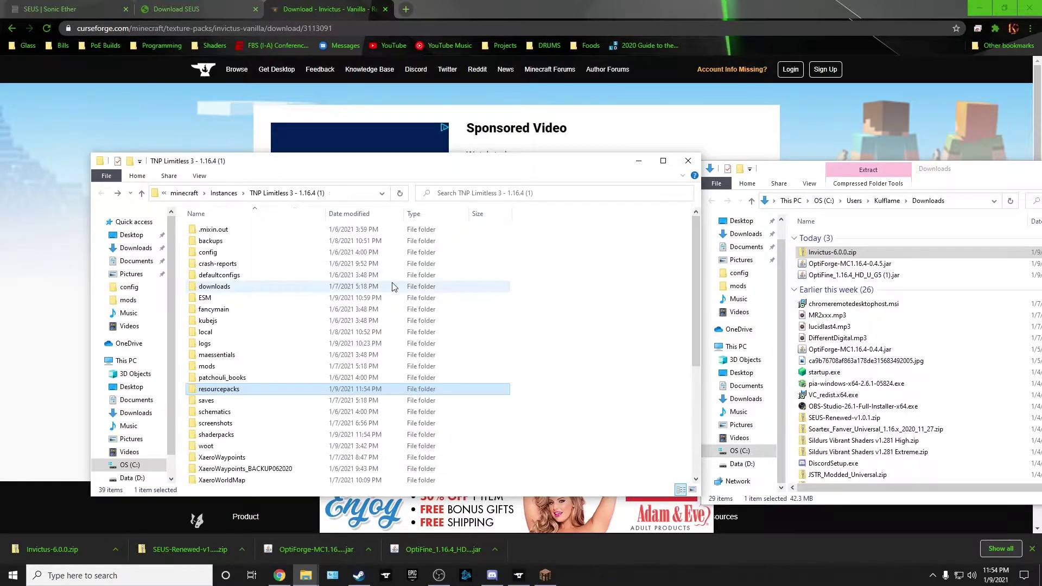
double_click(215, 371)
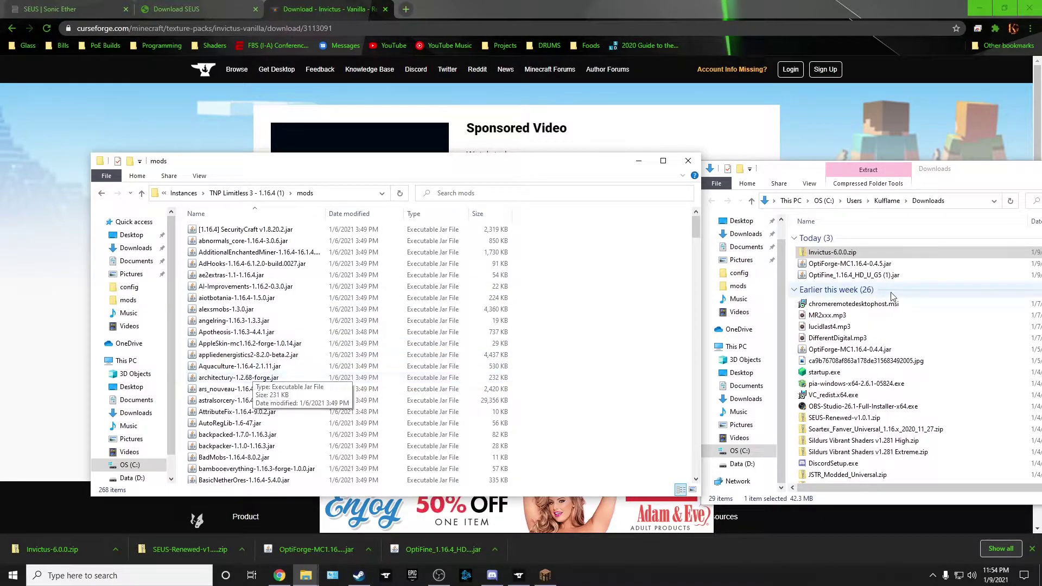
left_click(846, 264)
left_click(847, 275, "shift")
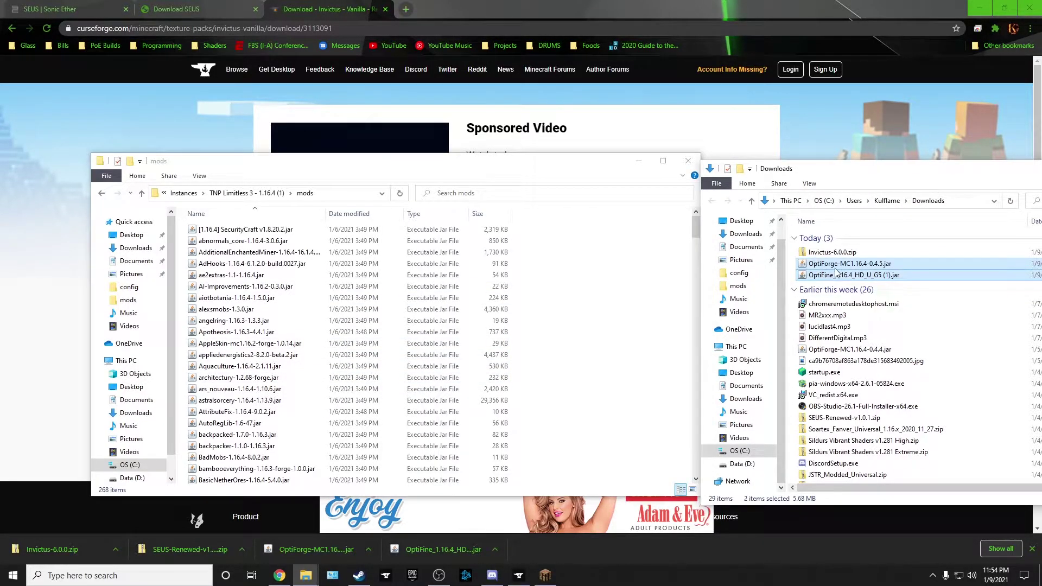
scroll(237, 369, "down", 1)
left_click(238, 374)
type("opti")
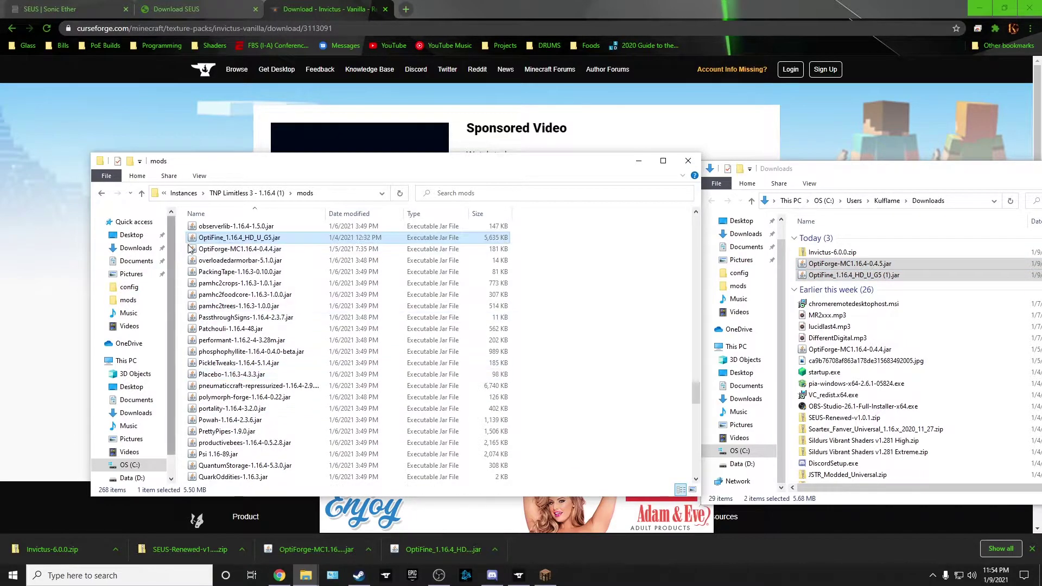
left_click(191, 248, "shift")
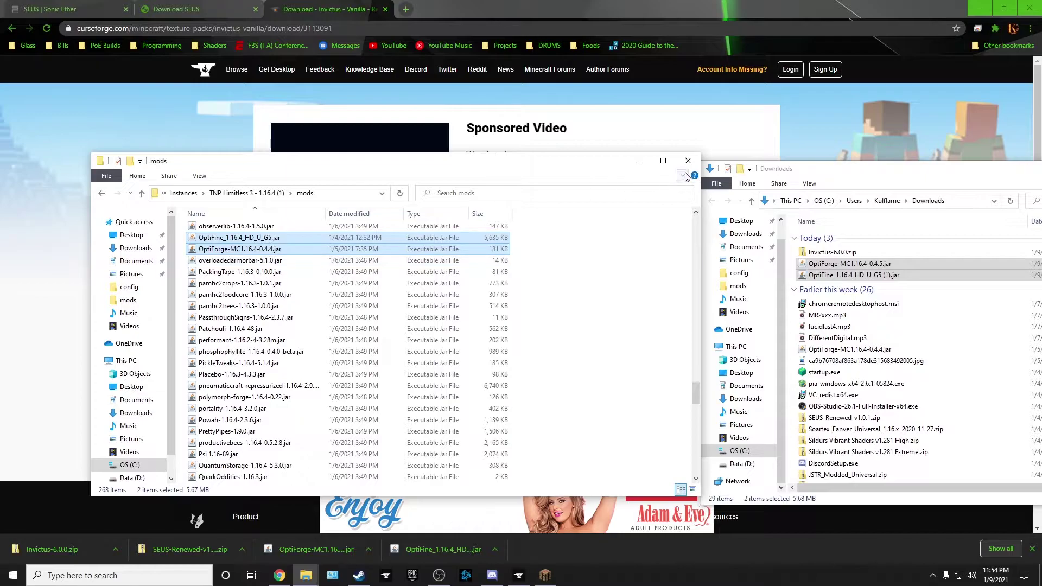
- Close the mods folder window, the Downloads window and the CurseForge app
left_click(688, 161)
left_click_drag(803, 169, 400, 165)
left_click(895, 164)
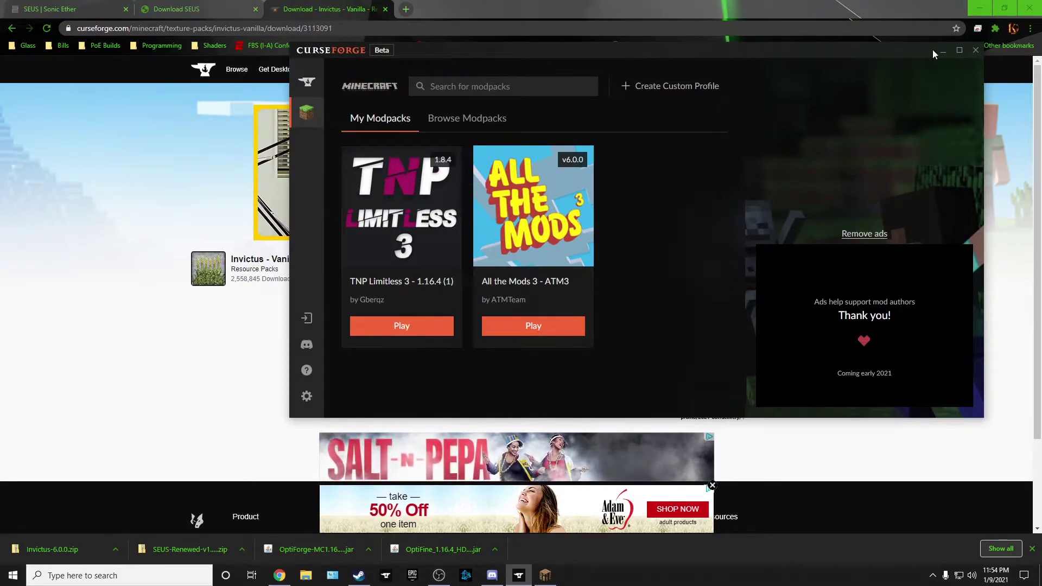
left_click(974, 51)
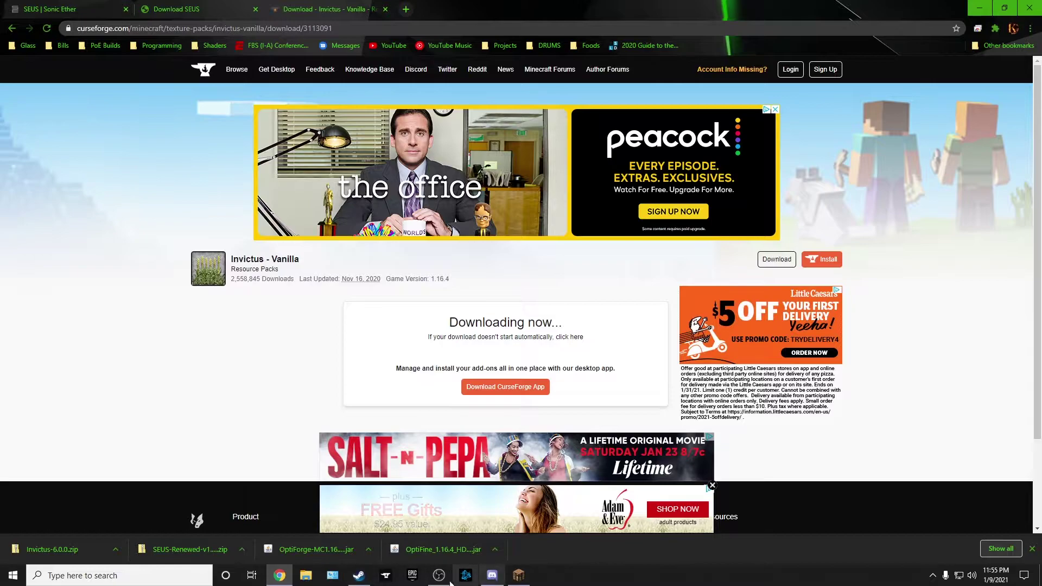
- Switch to the running TNP Limitless 3 game and sleep in the bed to pass the night
left_click(519, 576)
key("Escape")
key("Escape")
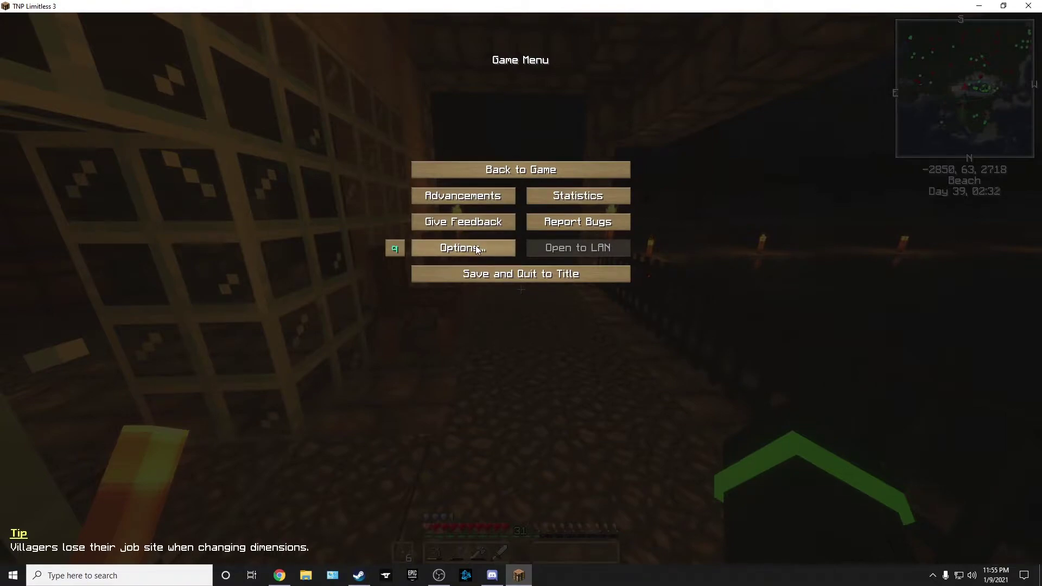
key("Escape")
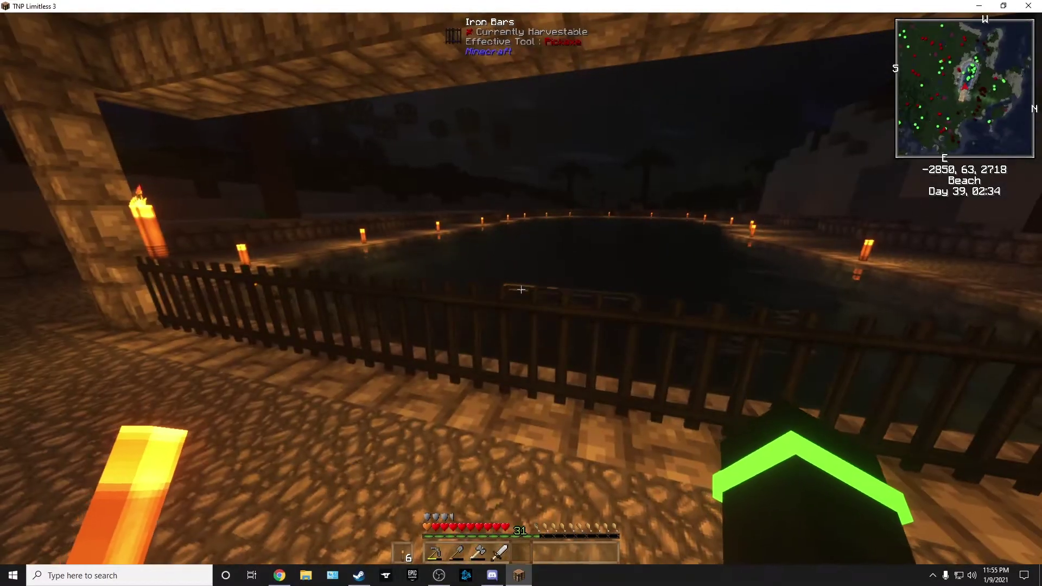
key("w")
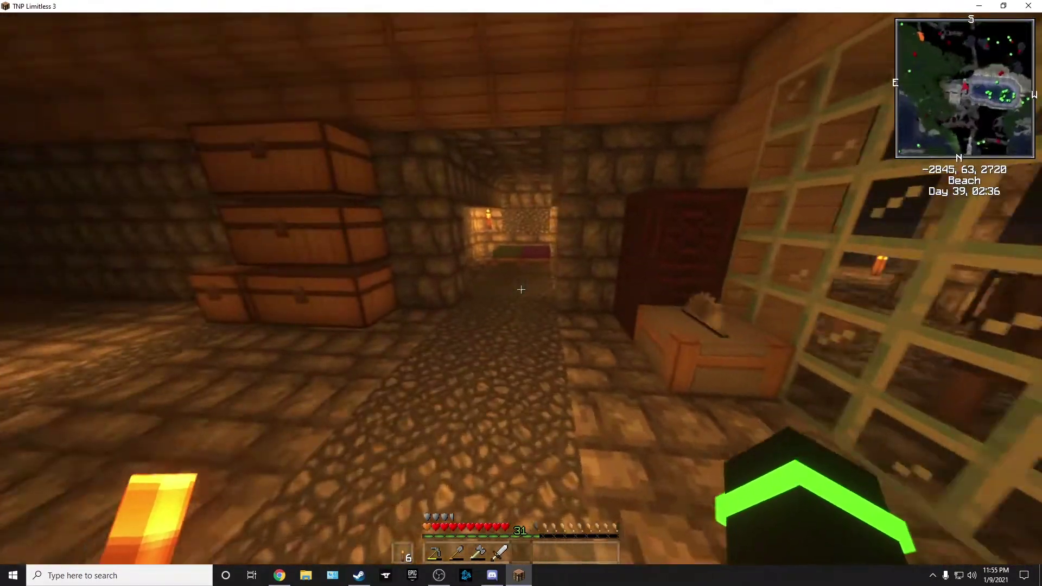
right_click(512, 285)
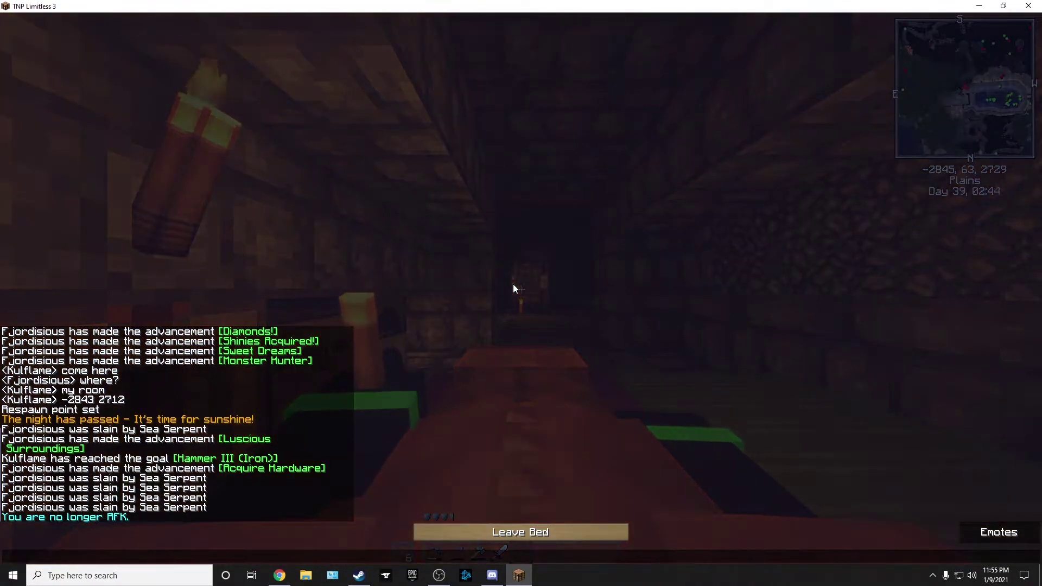
- Walk out through the glass door to the waterside fence, view the game's video settings, and return to the game
key("w")
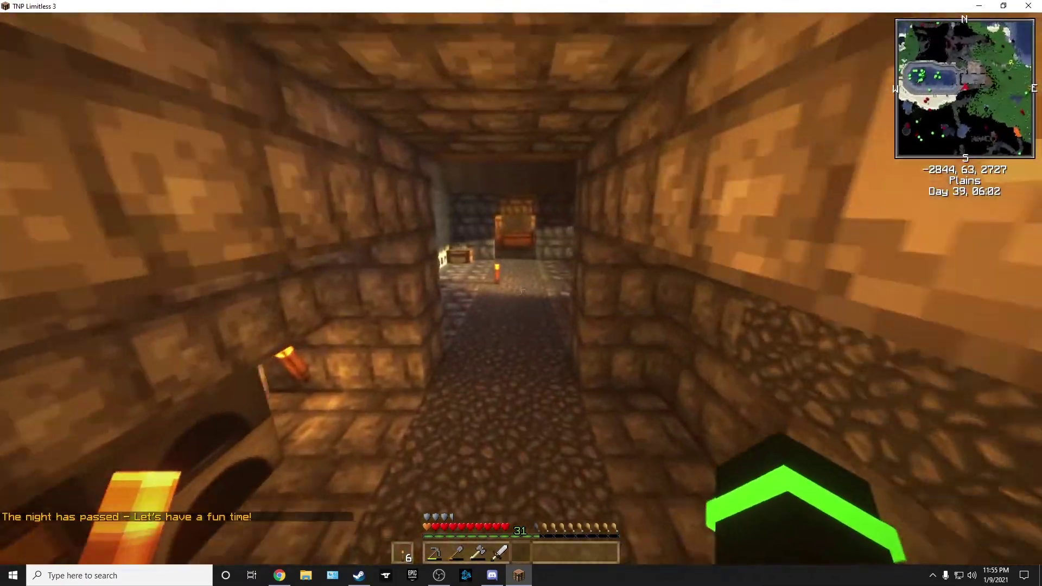
key("w")
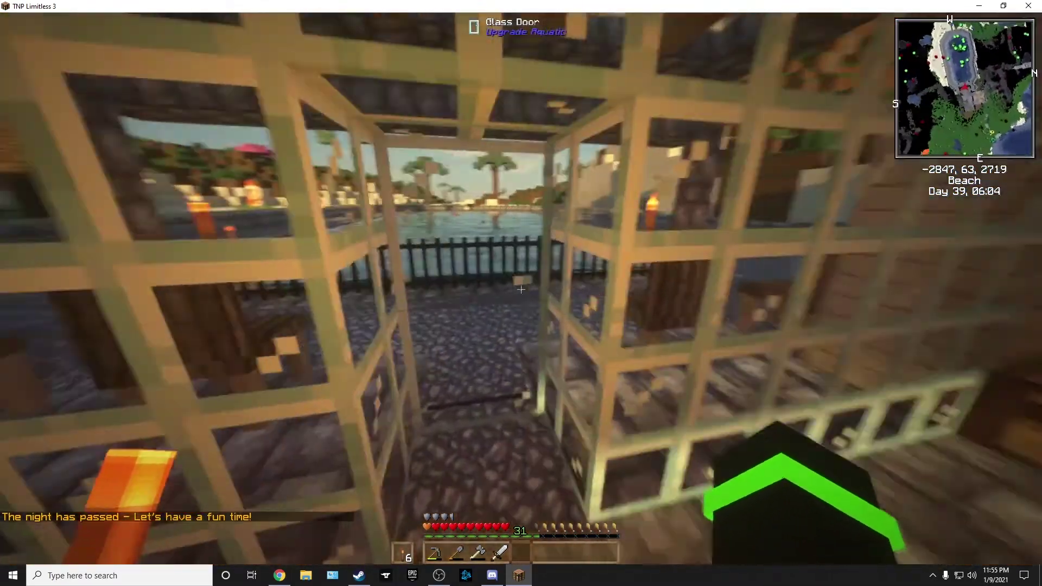
key("w")
key("Escape")
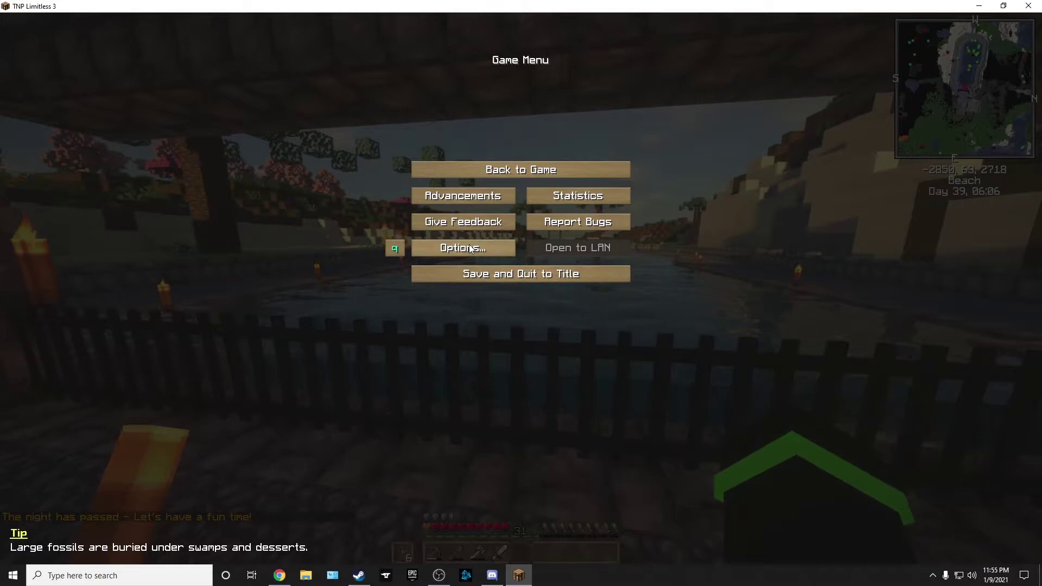
left_click(470, 248)
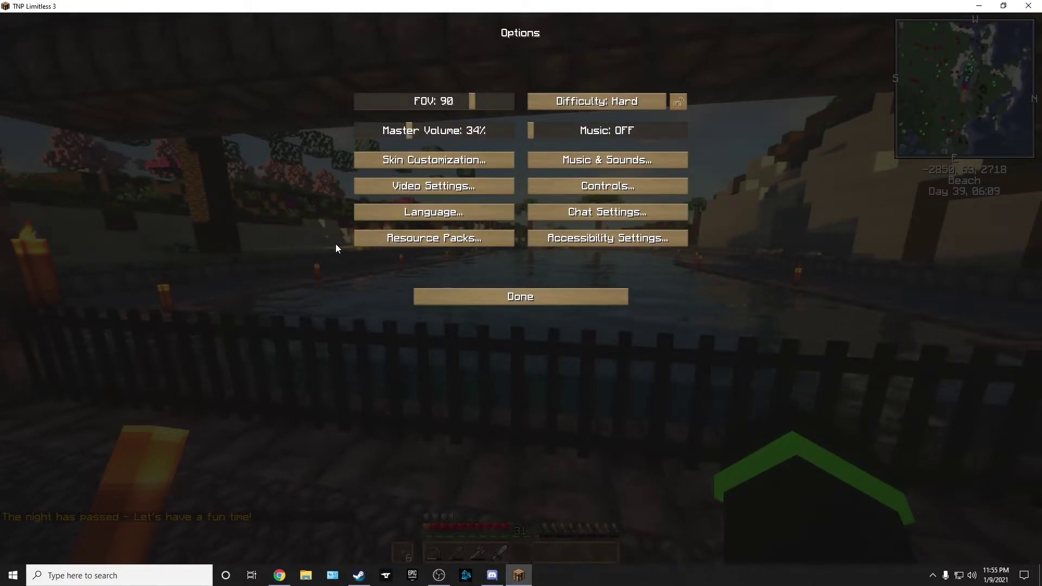
left_click(428, 185)
key("Escape")
key("Escape")
key("Escape")
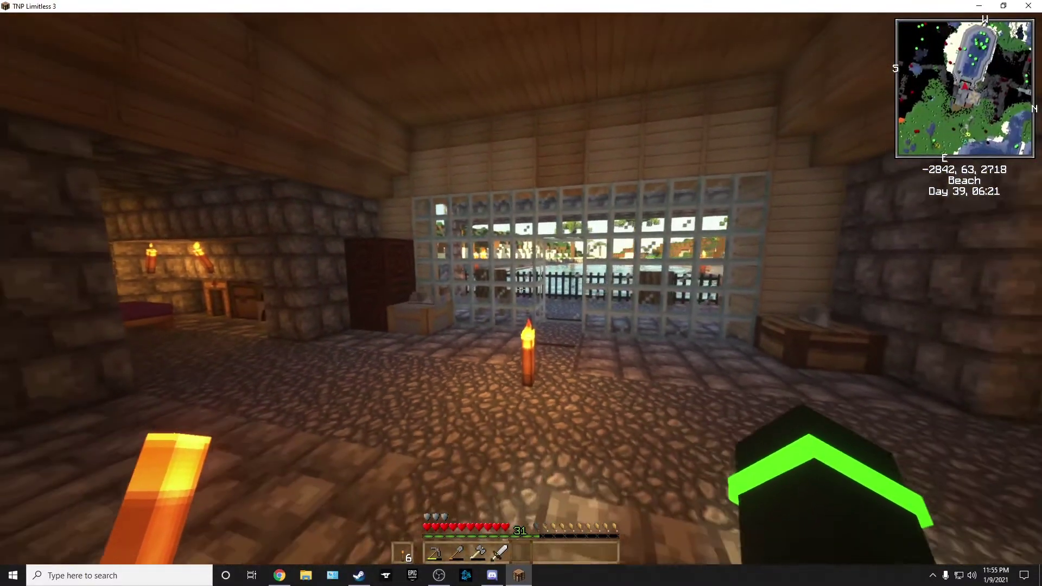
- Review the OptiFine video settings, including Dynamic Lights, and return to the game
key("e")
key("e")
key("Escape")
left_click(471, 248)
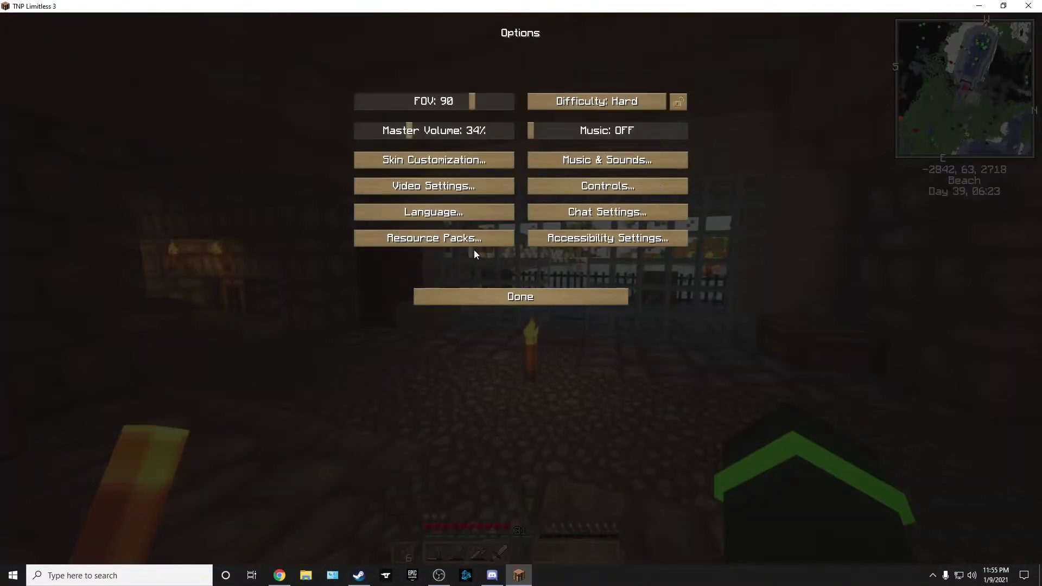
left_click(440, 189)
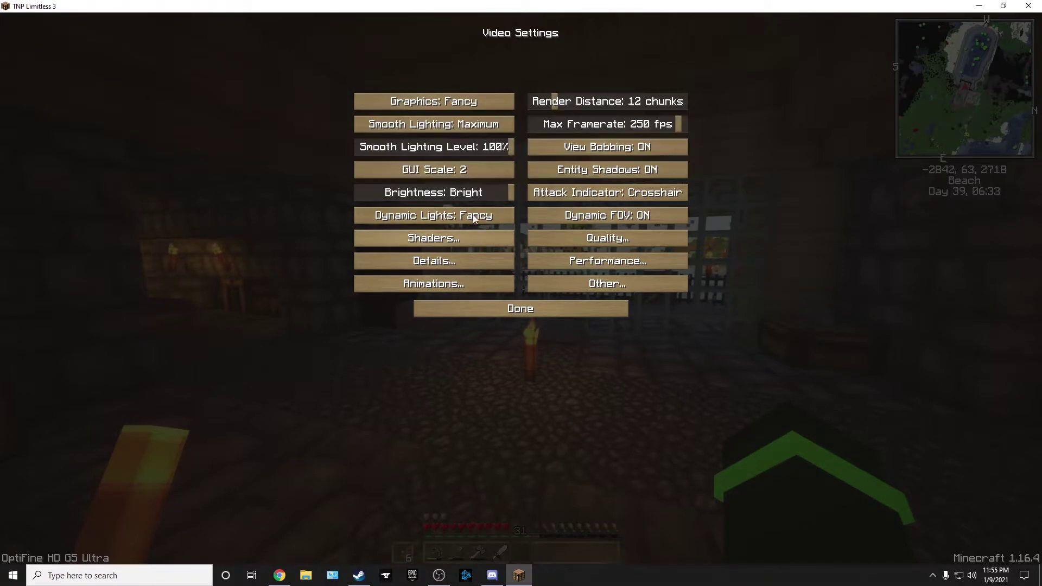
key("Escape")
- Move the torches from the off-hand slot to the fifth hotbar slot in the inventory
key("e")
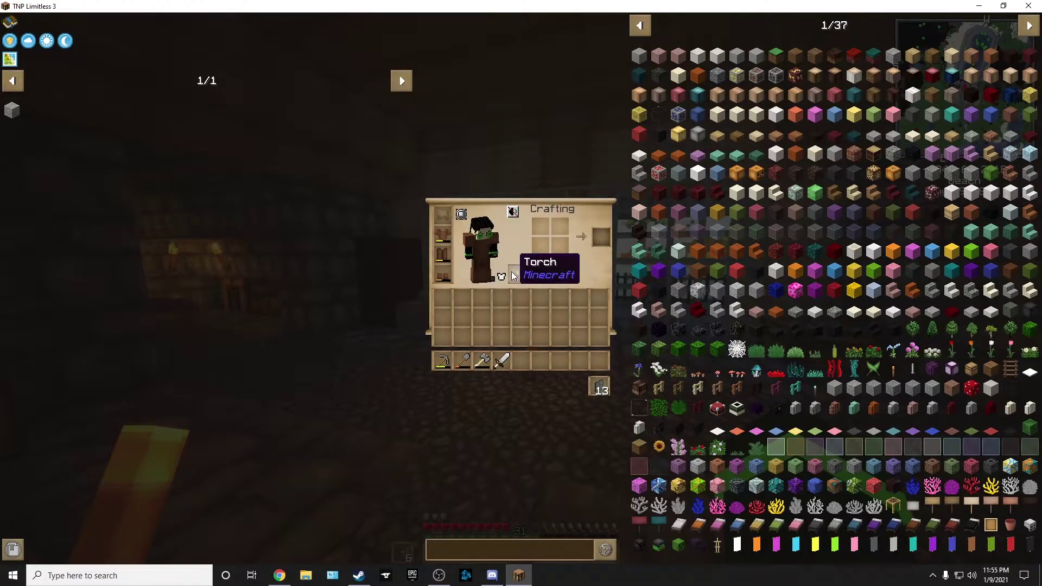
left_click(513, 276)
left_click(524, 361)
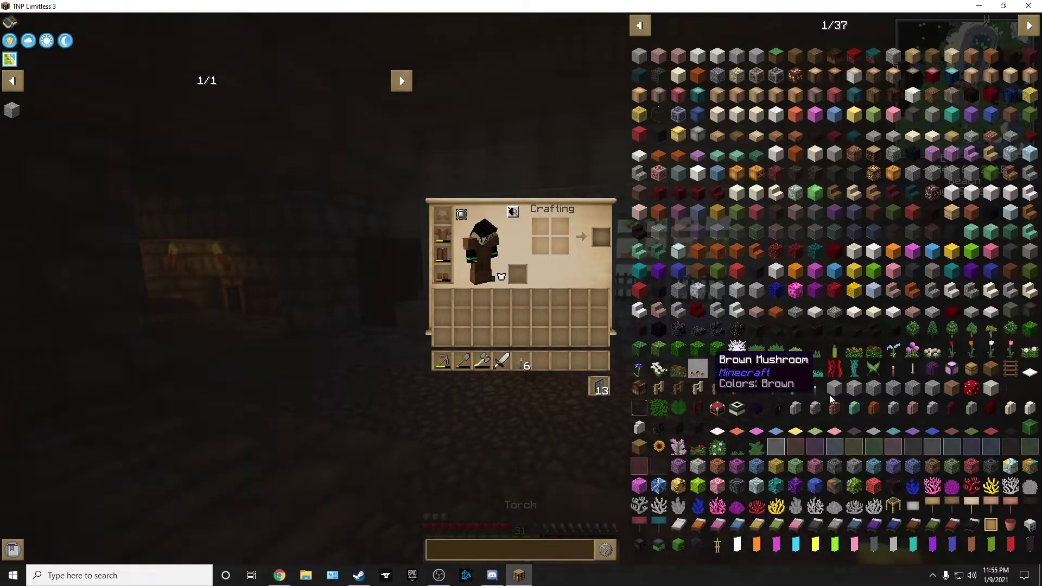
key("e")
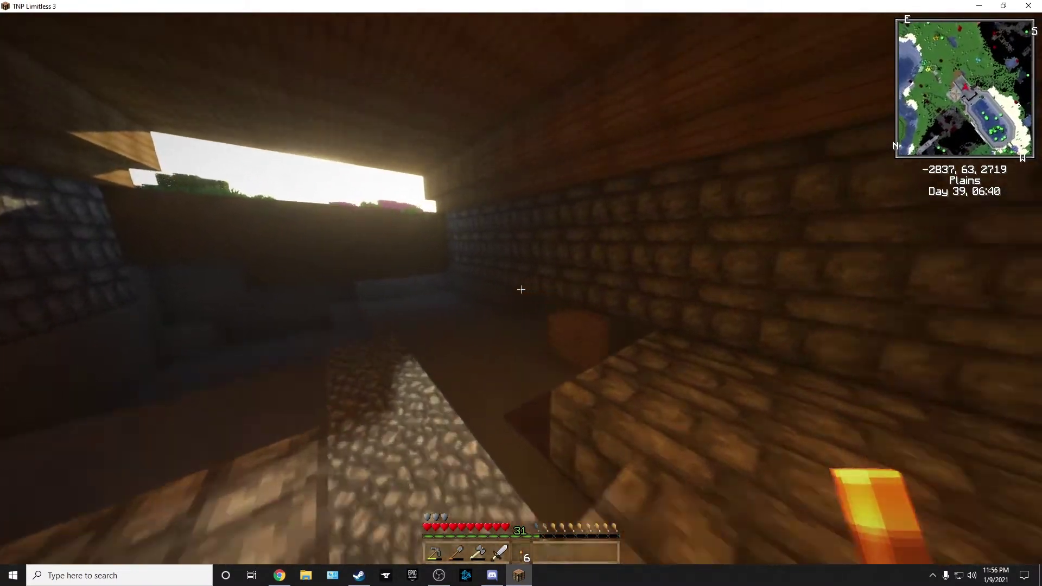
- Examine the list of installed shader packs and the shader options in the video settings, and return to the game
key("Escape")
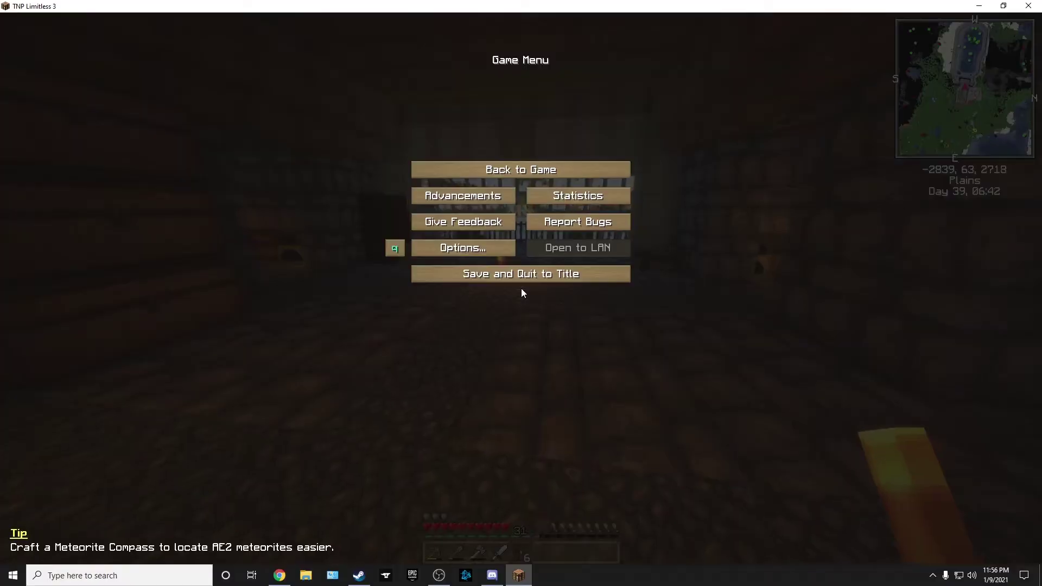
left_click(461, 251)
left_click(424, 187)
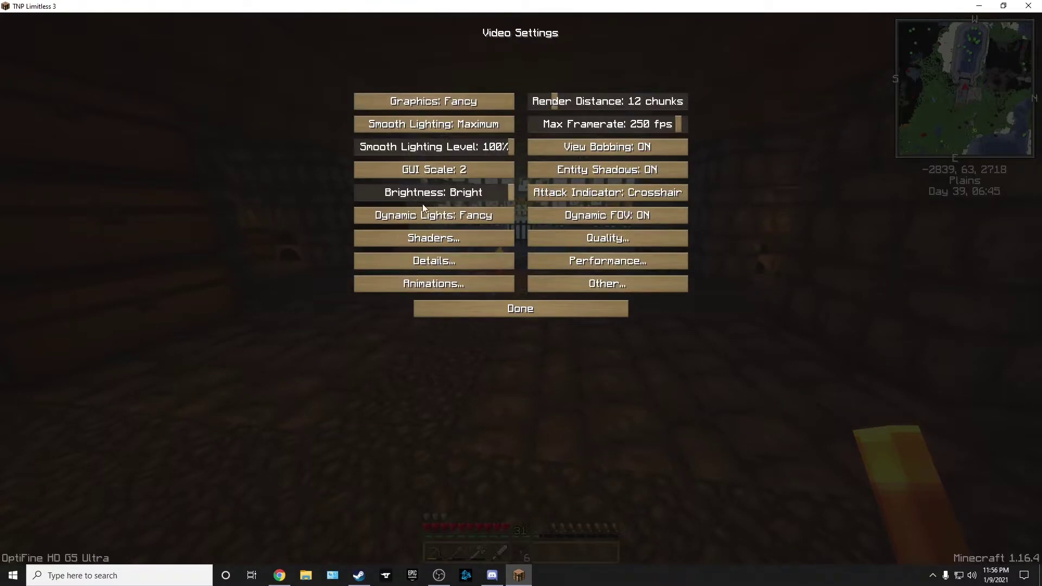
left_click(439, 240)
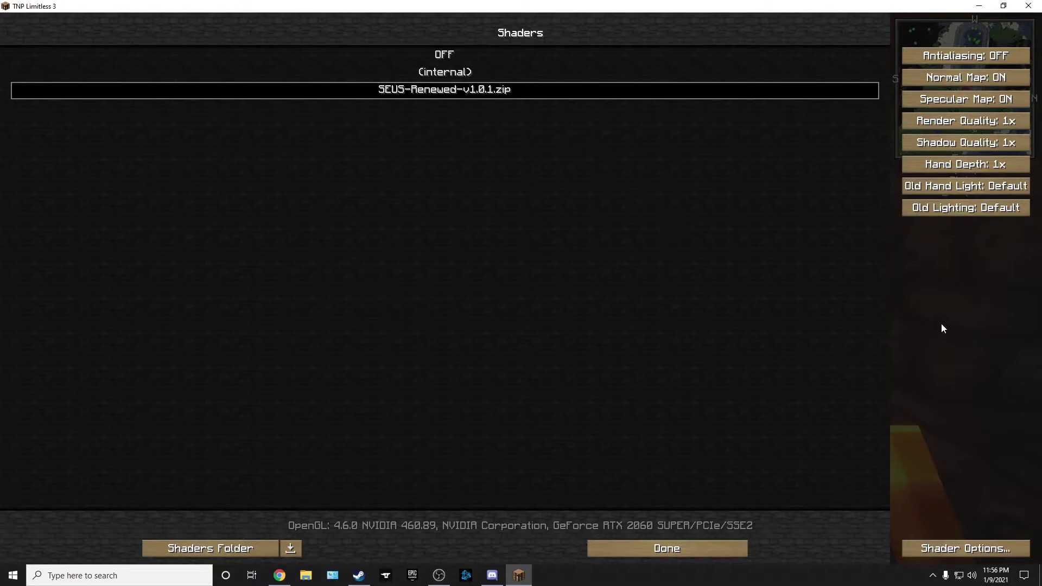
key("Escape")
key("w")
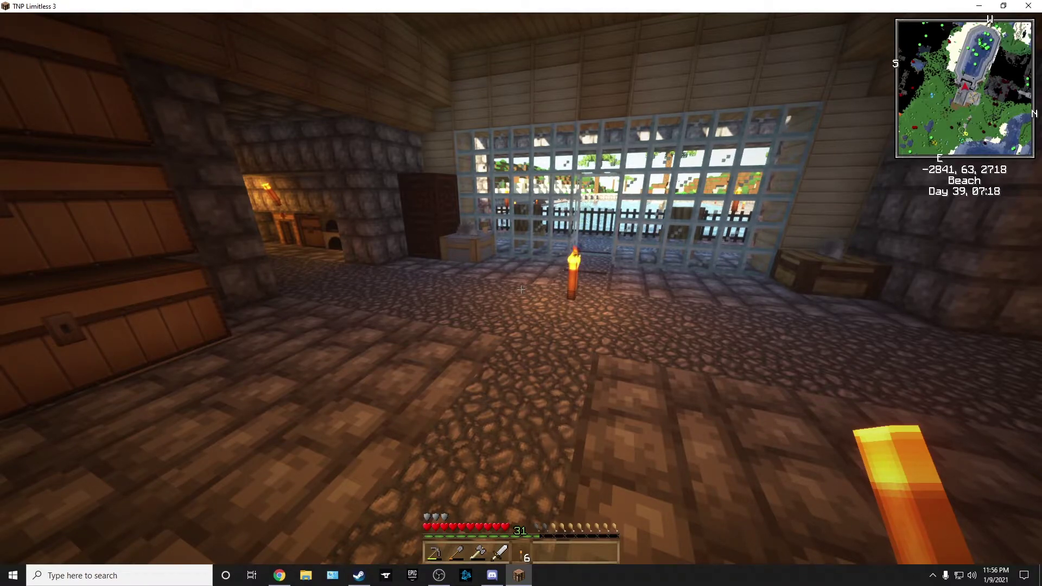
- Reopen the Shaders screen from the game's video settings
key("Escape")
left_click(463, 249)
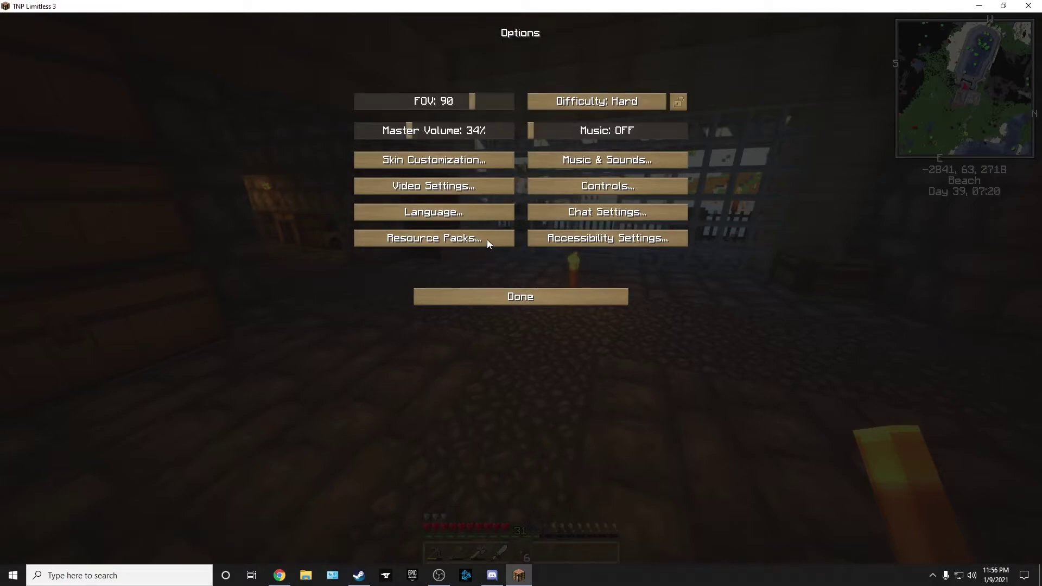
left_click(451, 185)
left_click(431, 242)
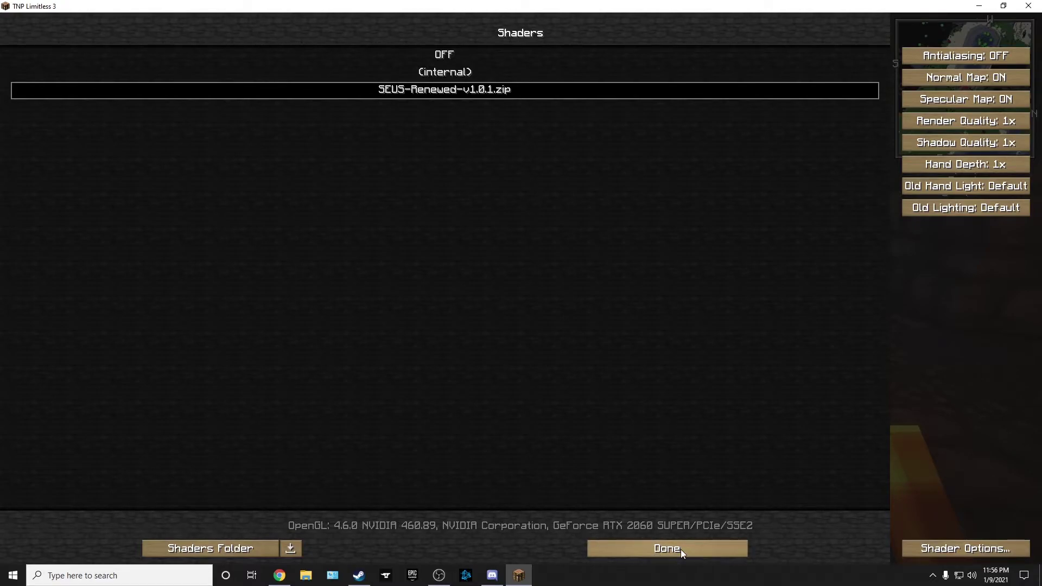
- Replace the Soartex Fanver resource pack with Invictus-6.0.0.zip in the game's selected resource packs and apply the change
left_click(667, 549)
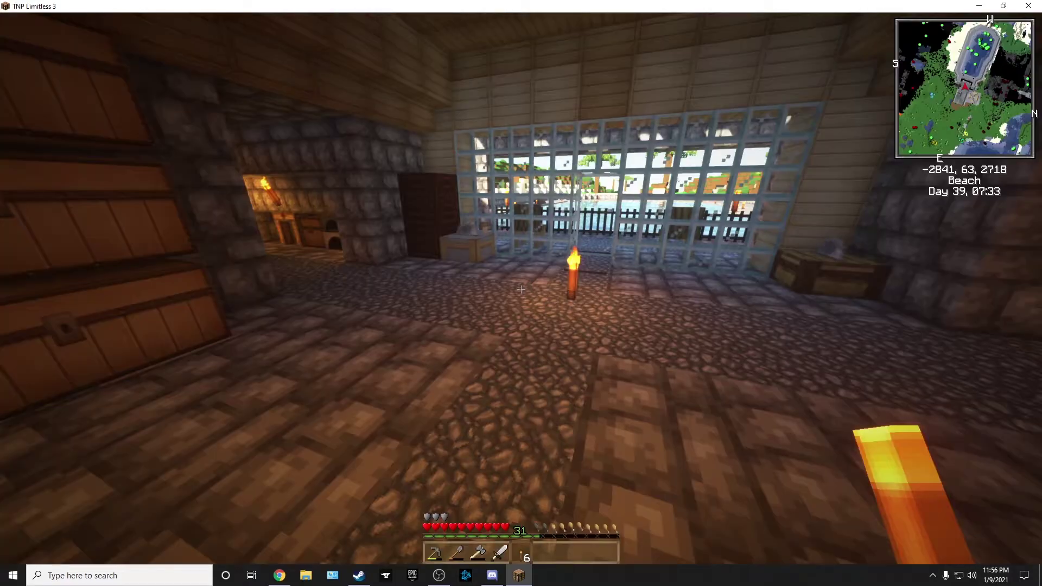
key("Escape")
left_click(472, 247)
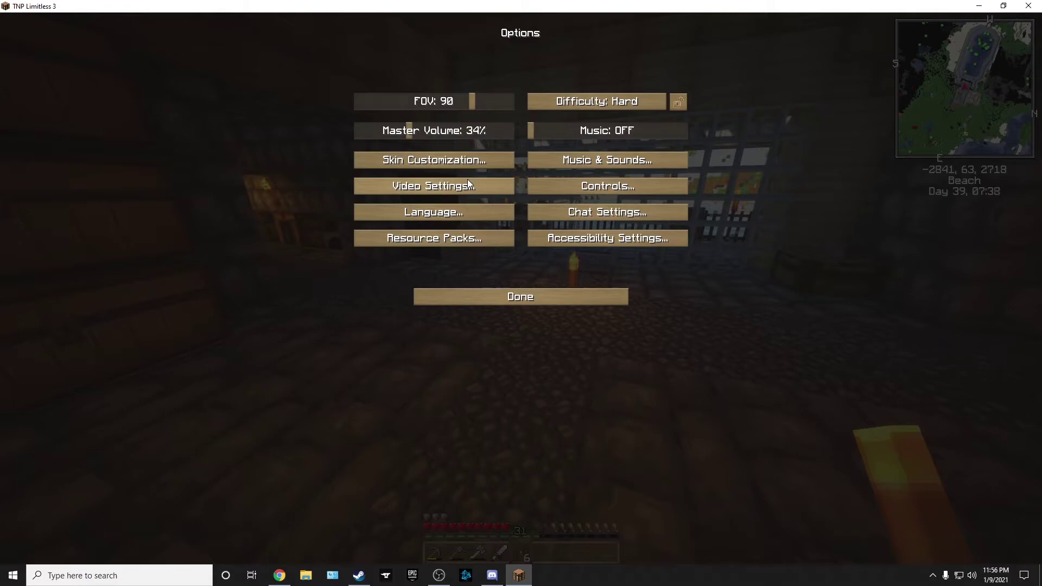
left_click(432, 240)
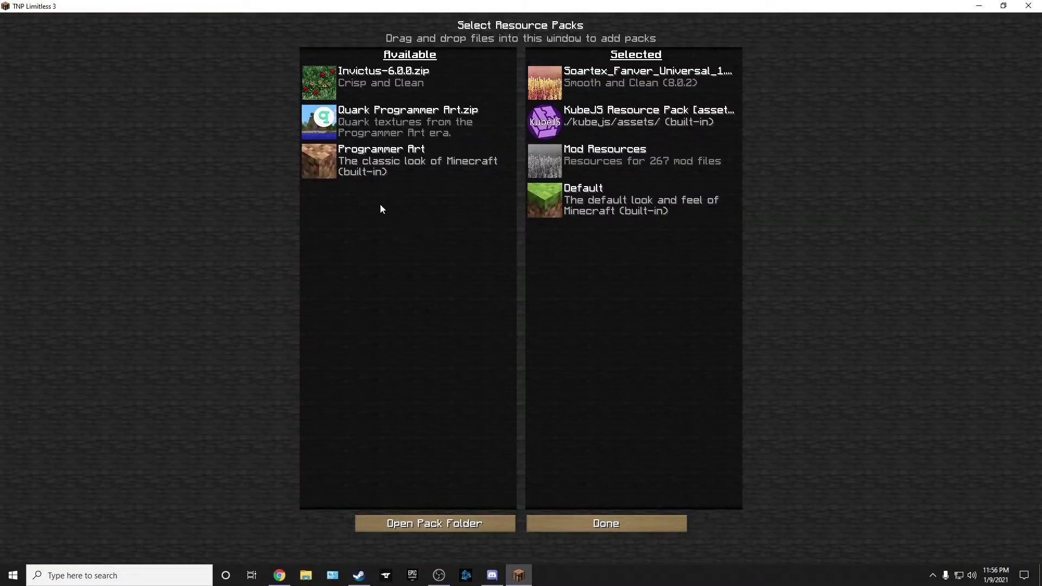
left_click(547, 86)
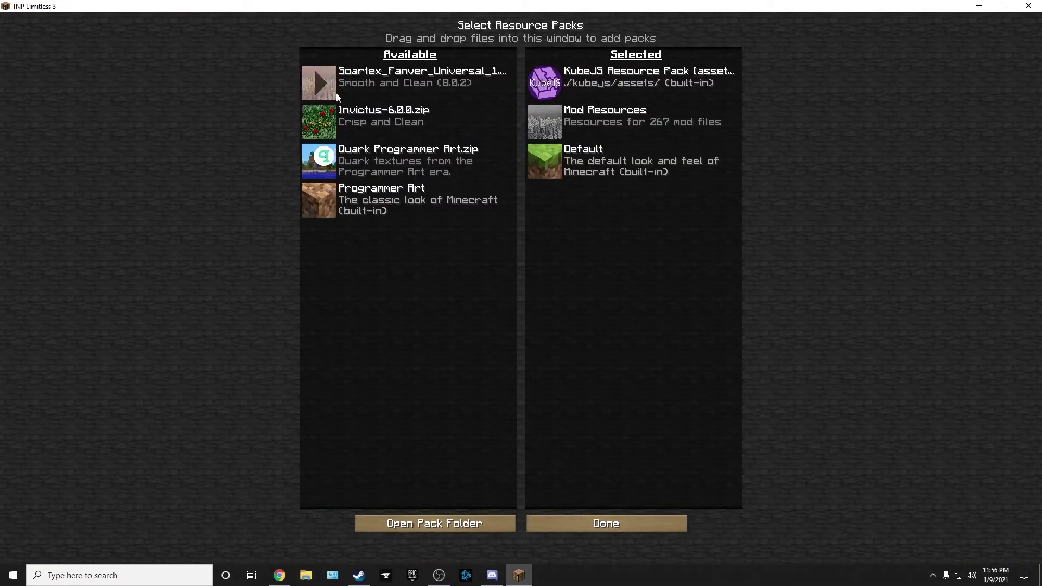
left_click(321, 124)
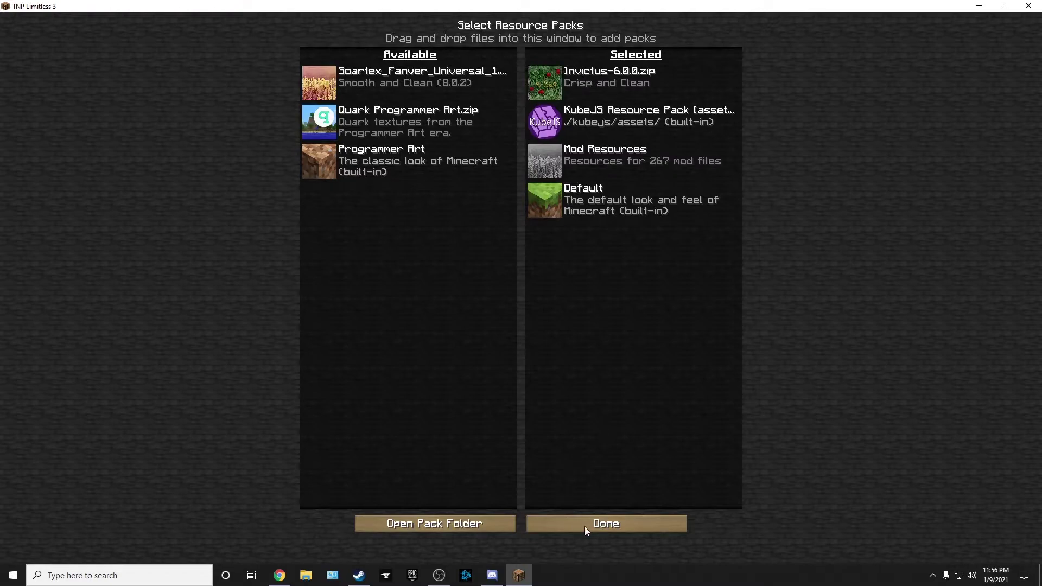
key("Escape")
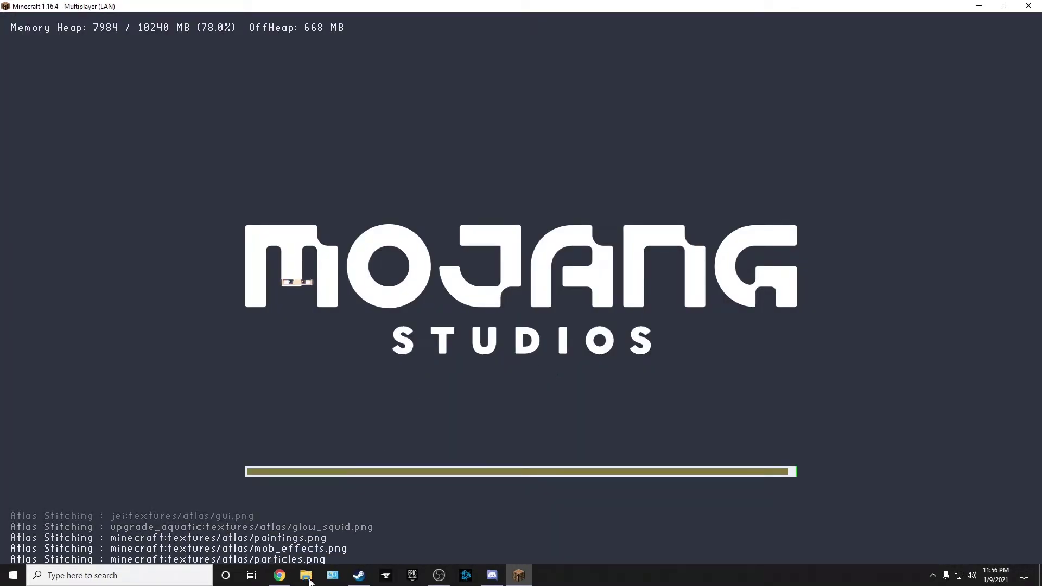
- Switch to CurseForge and open the folder of the TNP Limitless 3 - 1.16.4 (1) modpack
left_click(387, 577)
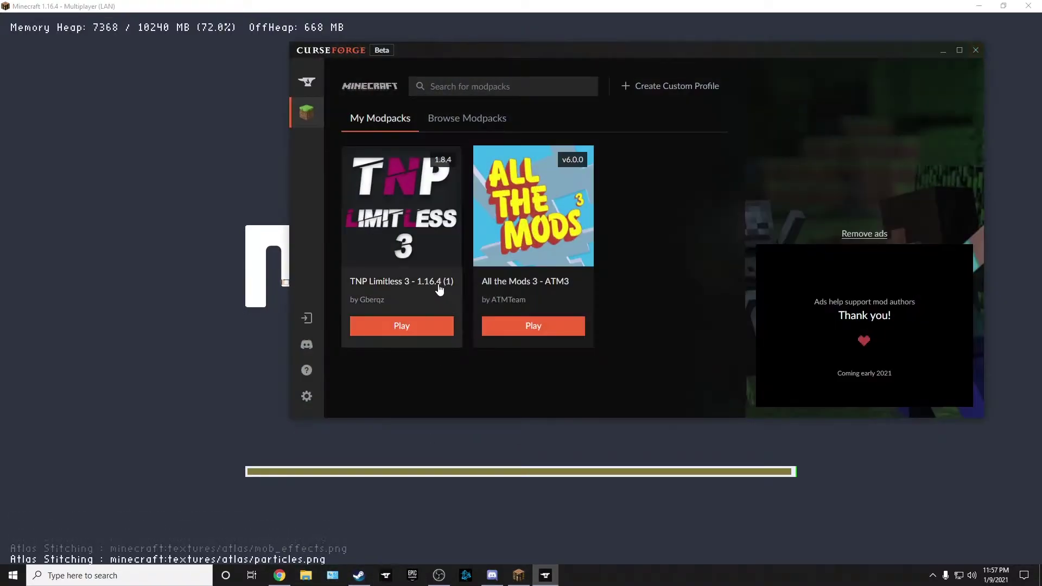
right_click(402, 232)
left_click(452, 310)
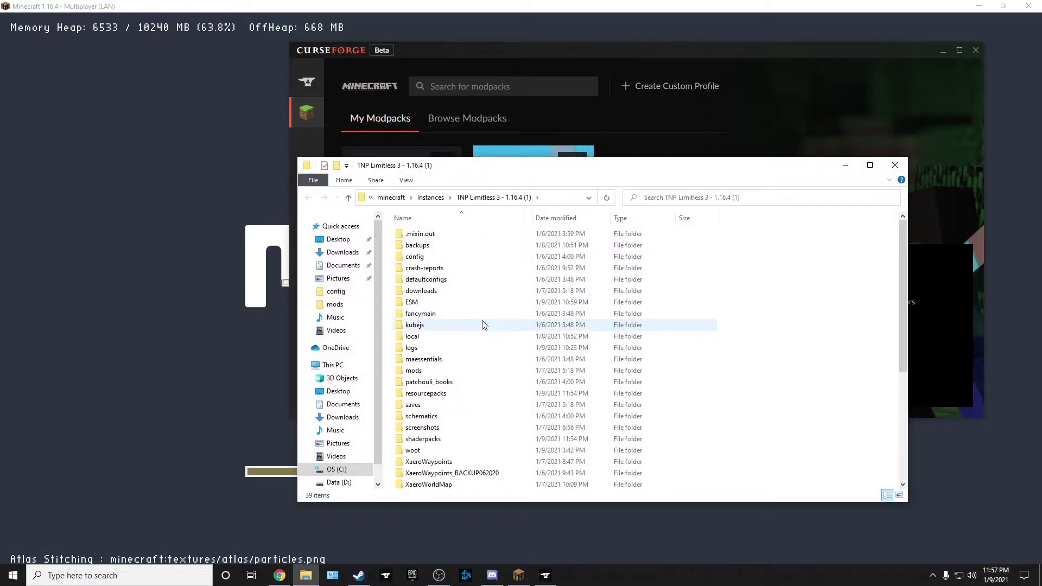
mouse_move(484, 325)
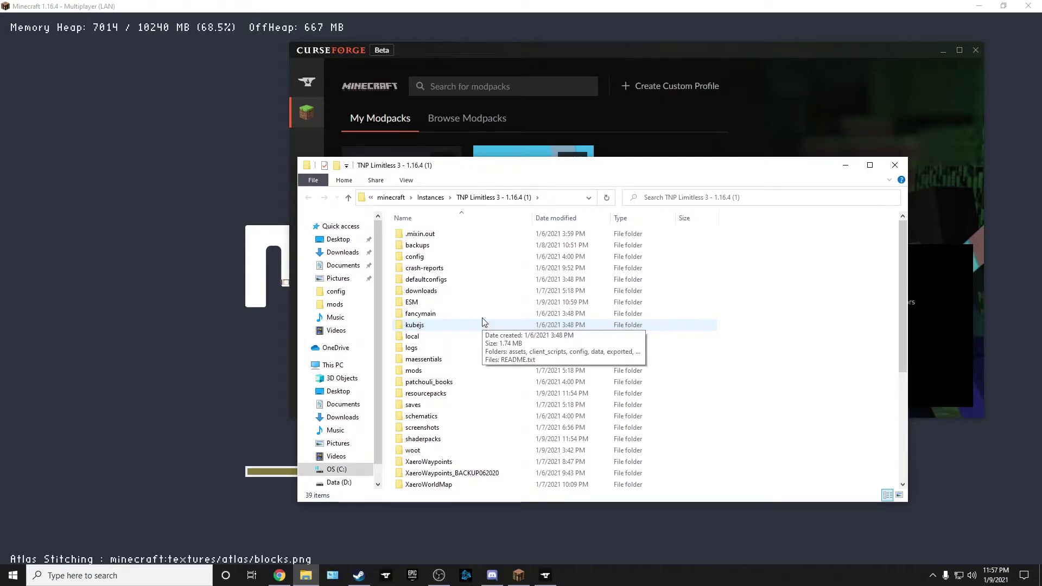
- Open astralsorcery-client.toml from the modpack's config folder in Notepad
double_click(418, 259)
scroll(439, 308, "down", 8)
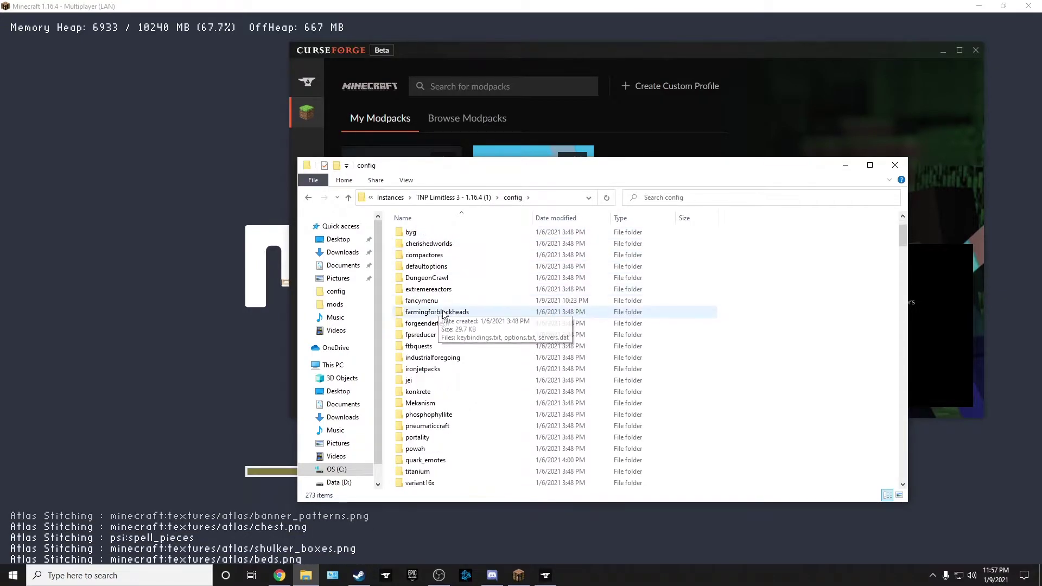
scroll(510, 421, "down", 2)
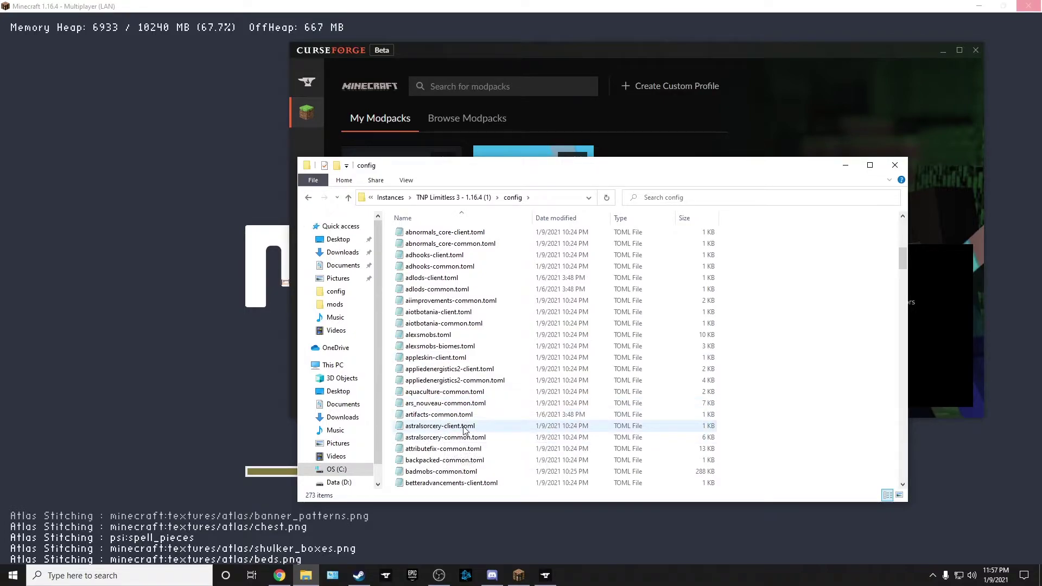
left_click(465, 430)
scroll(451, 397, "down", 2)
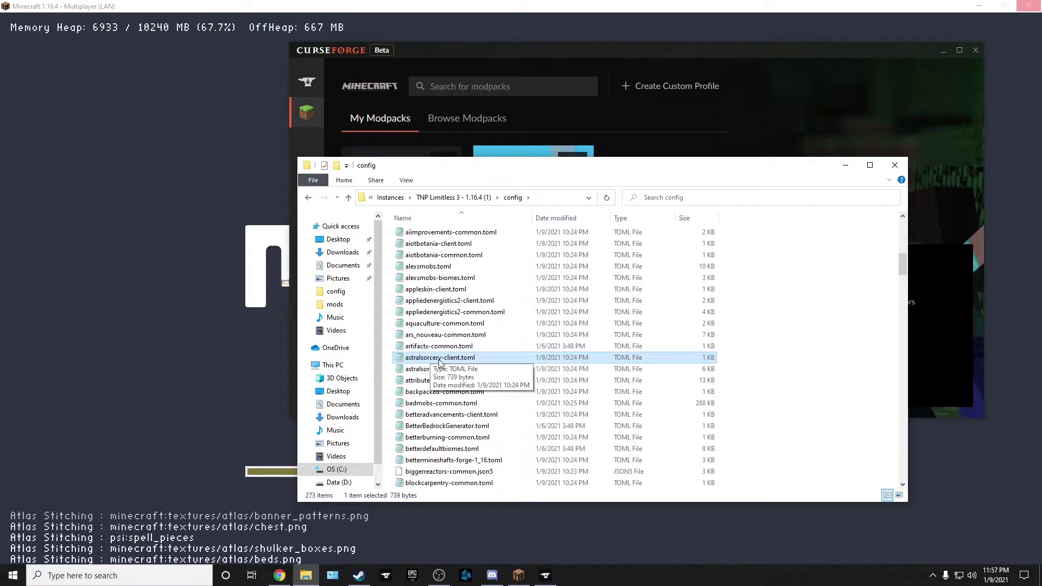
double_click(440, 358)
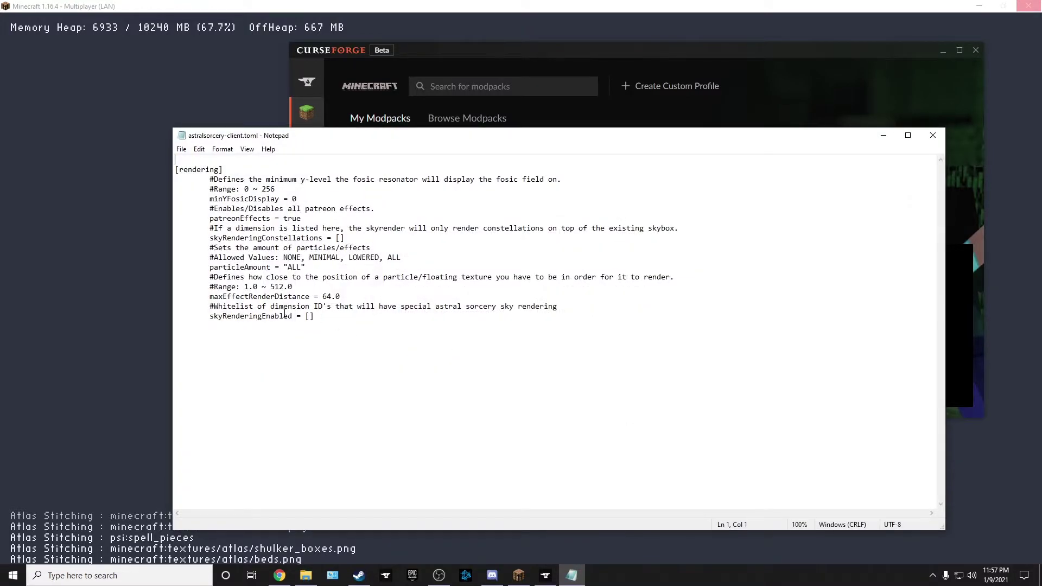
- Enter "true" between the skyRenderingEnabled brackets and add the comment line #"true" below it
left_click_drag(348, 315, 209, 316)
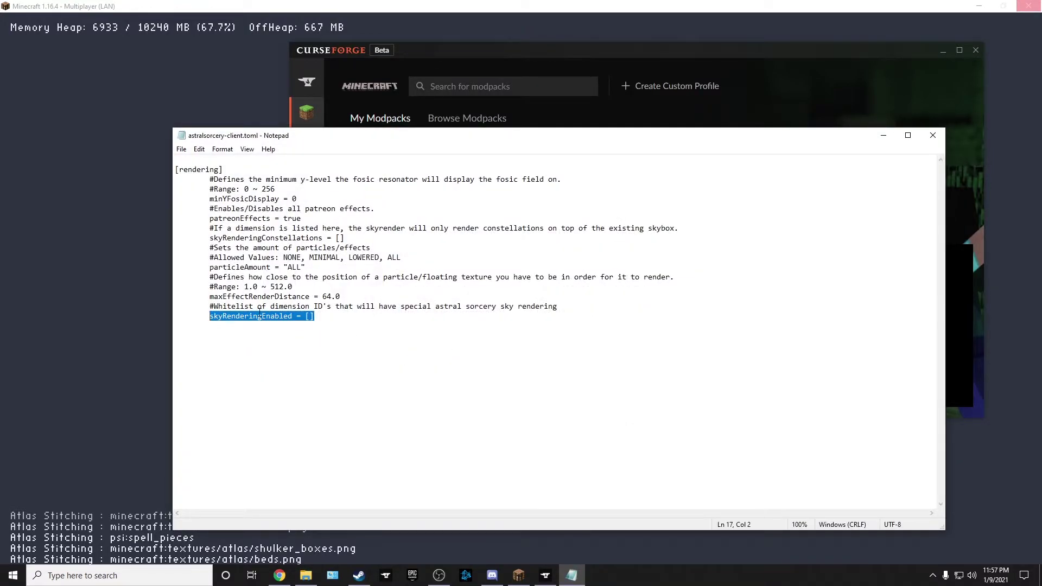
left_click(308, 316)
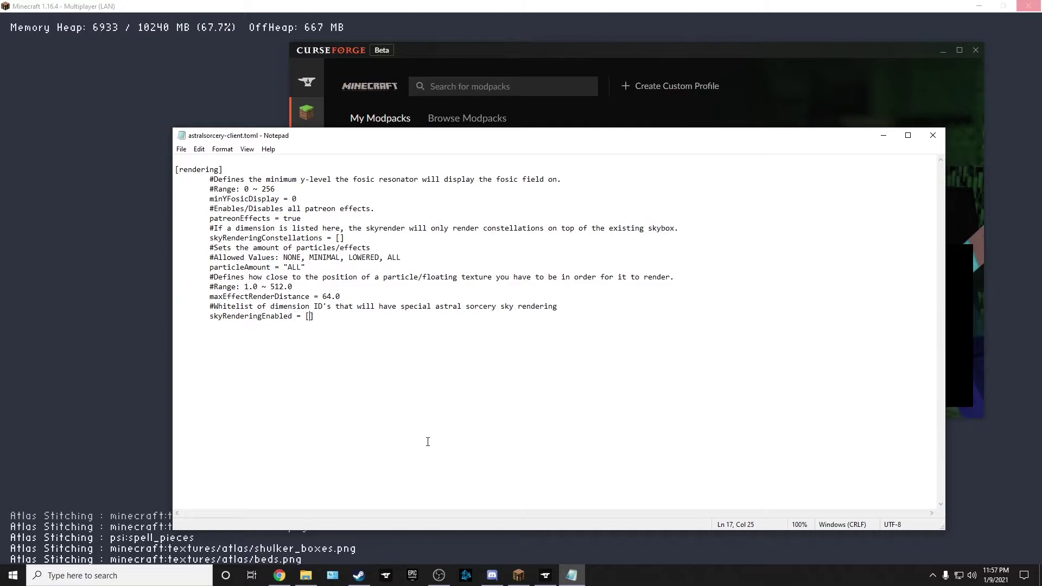
type("\"true\"")
left_click(311, 316, "shift")
key("ctrl+c")
left_click(428, 316)
type("#")
key("ctrl+v")
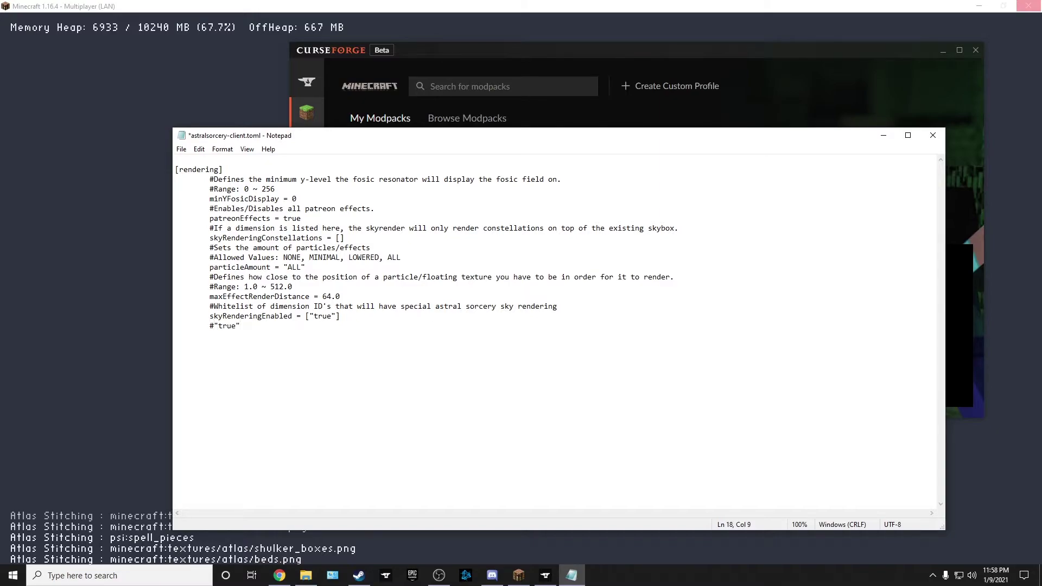
- Remove "true" from the skyRenderingEnabled brackets and delete the #"true" comment line
left_click(336, 315)
key("BackSpace")
key("BackSpace")
key("BackSpace")
key("BackSpace")
key("BackSpace")
key("BackSpace")
left_click_drag(240, 327, 139, 329)
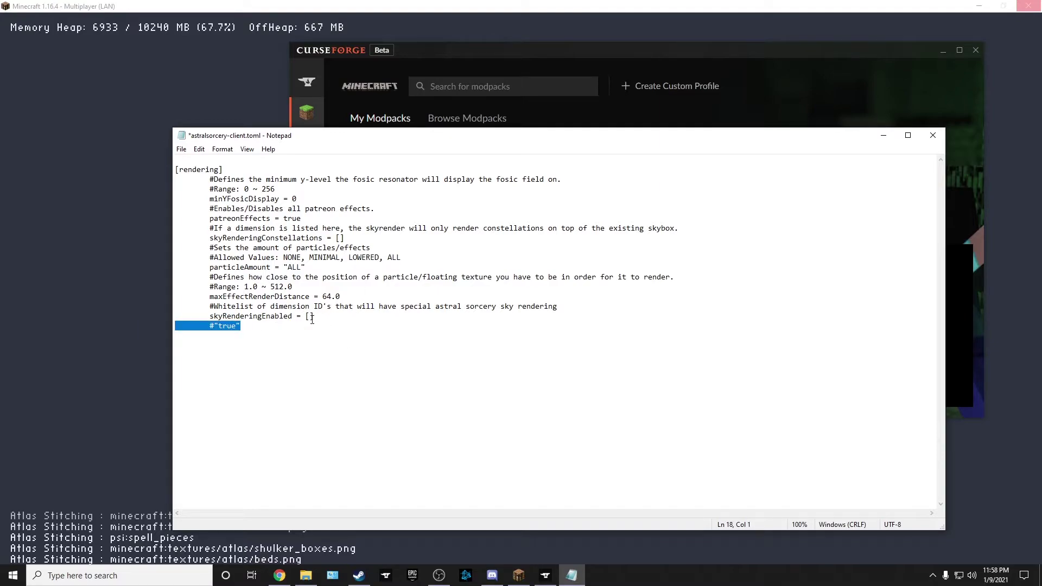
left_click_drag(335, 318, 175, 327)
left_click(242, 327)
key("BackSpace")
key("BackSpace")
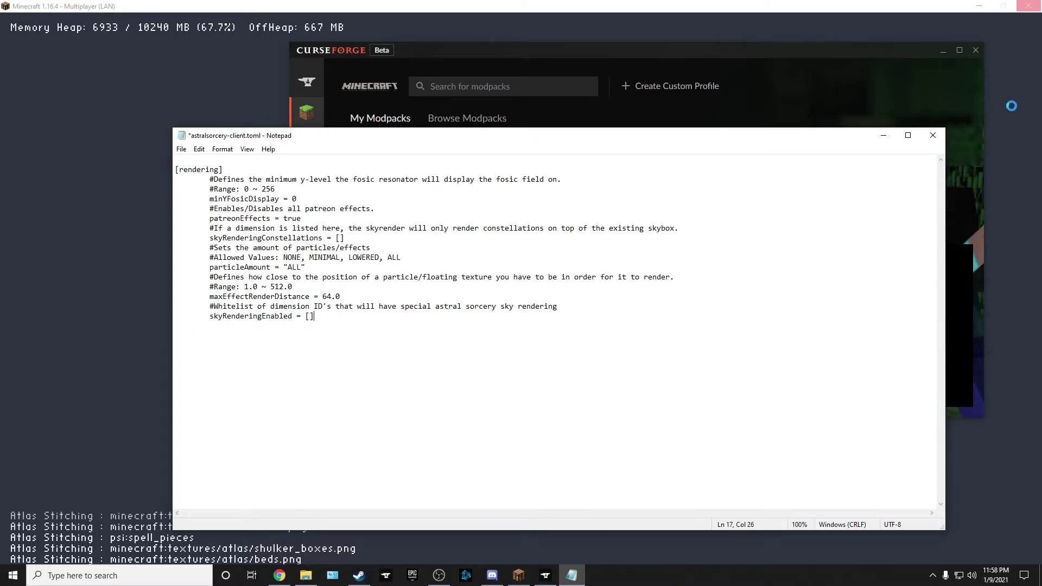
- Close astralsorcery-client.toml without saving, close the config folder and switch back to Minecraft
left_click(181, 149)
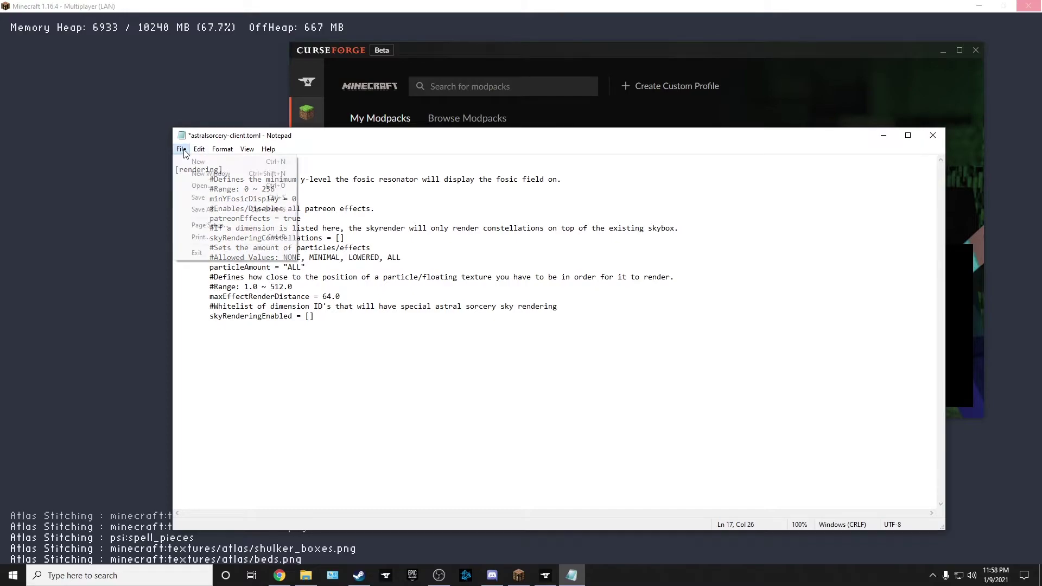
left_click(830, 209)
left_click(932, 135)
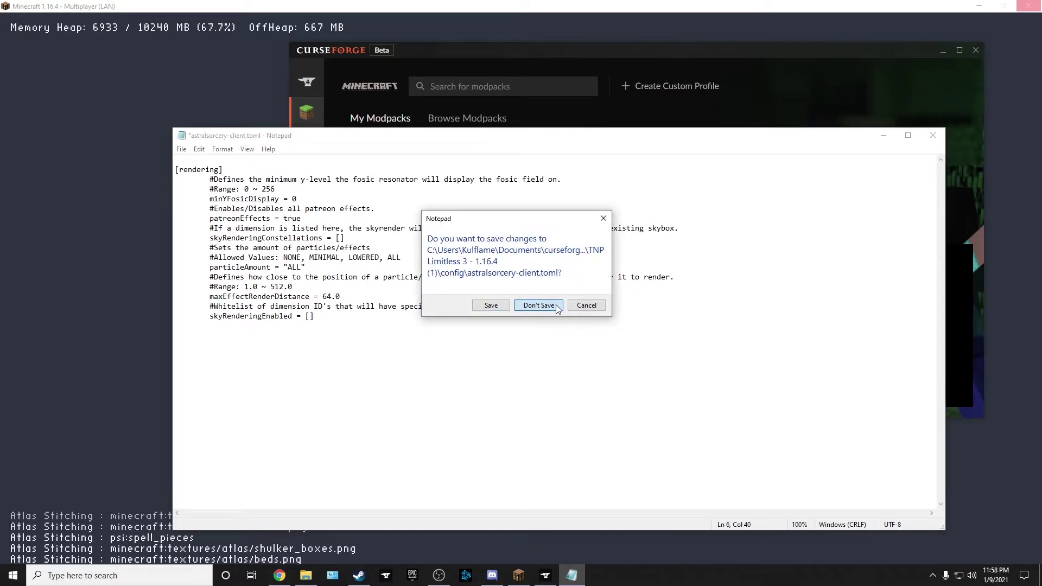
left_click(558, 307)
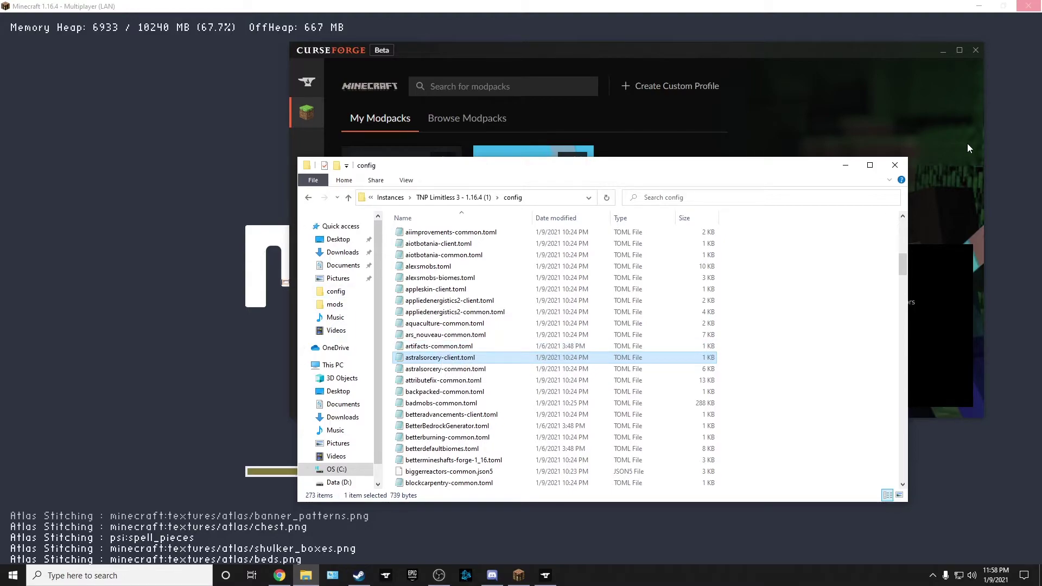
left_click(903, 166)
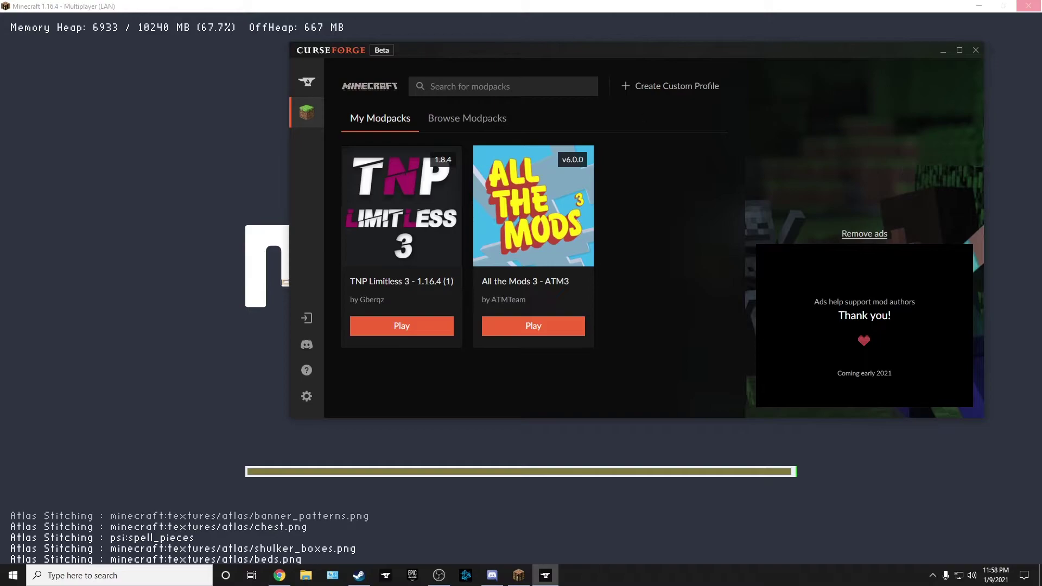
left_click(219, 11)
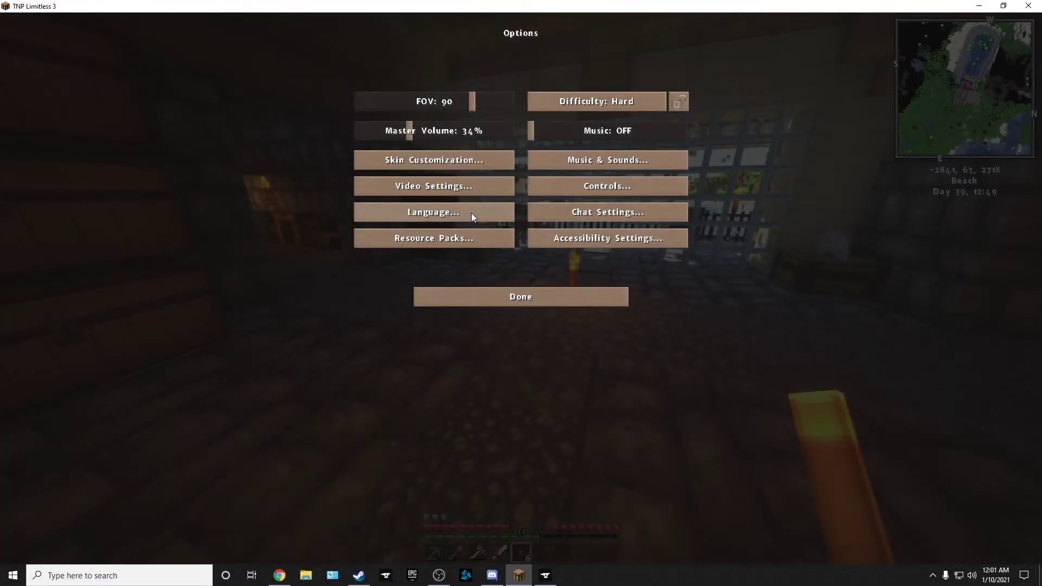
- Return to the game and examine the new textures and lighting on the floor, walls and chests around the room
left_click(490, 298)
left_click(522, 169)
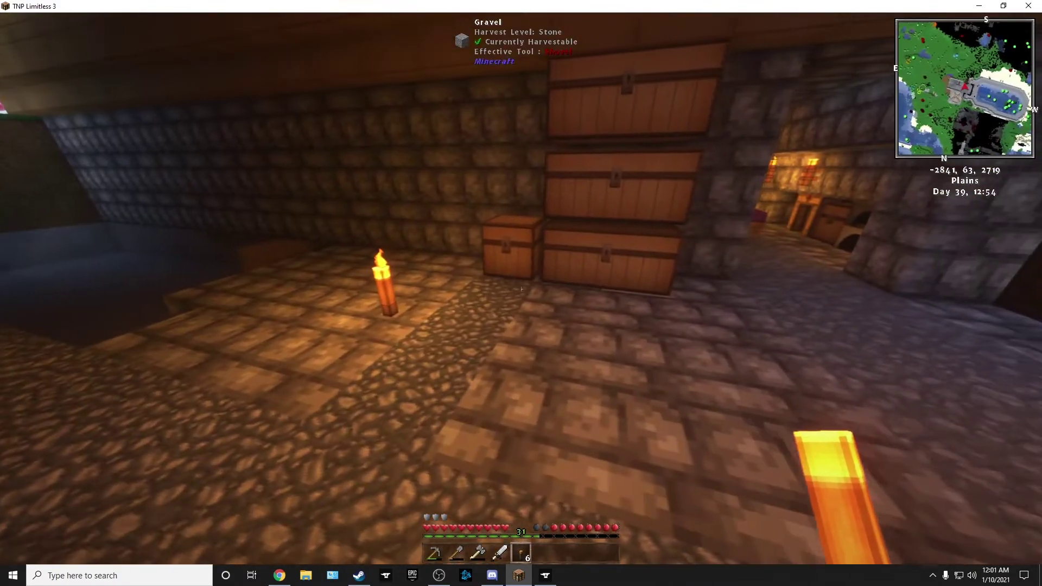
key("w")
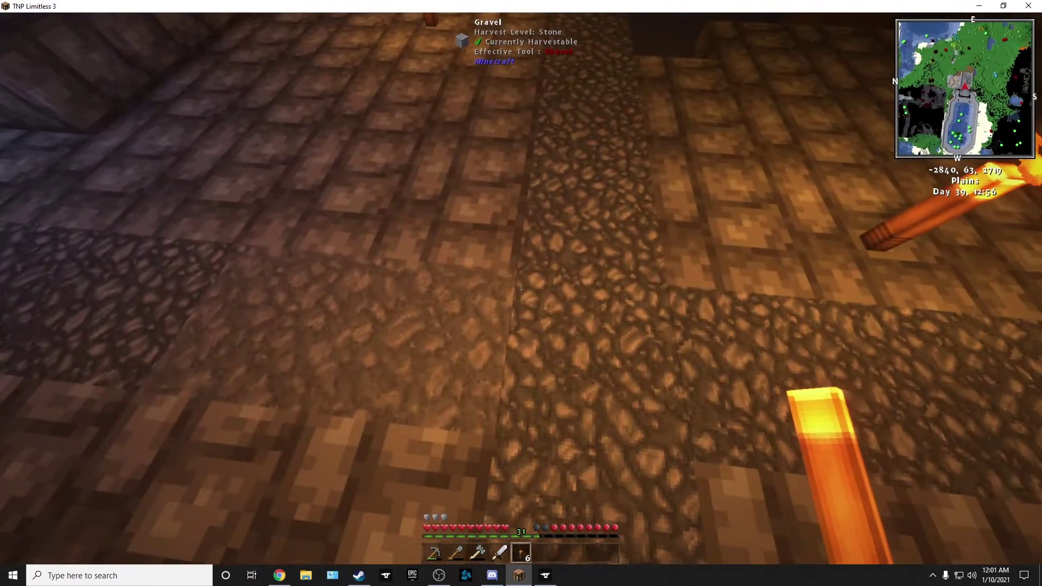
key("w")
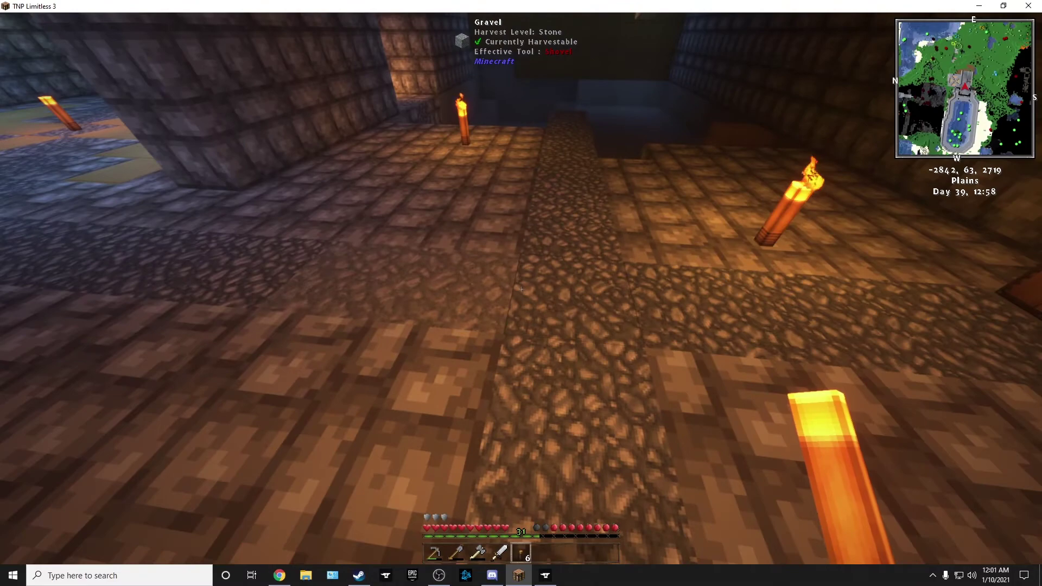
key("w")
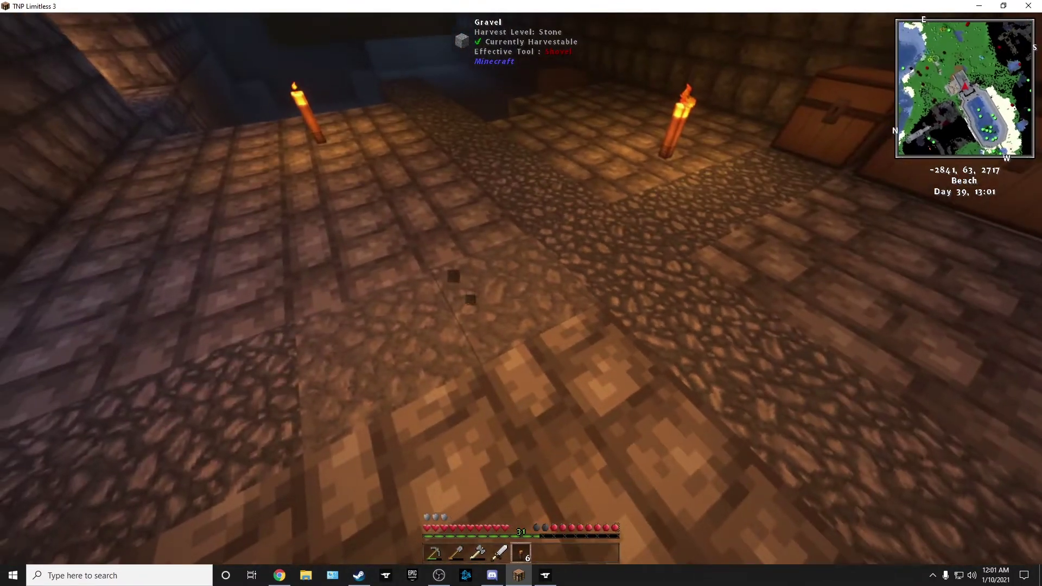
left_click(521, 289)
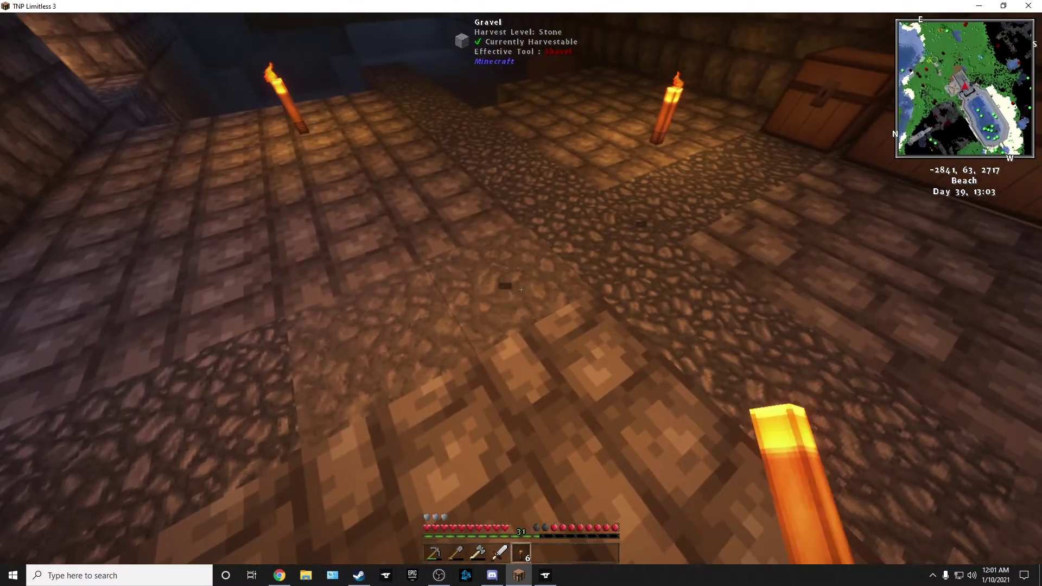
key("Escape")
left_click(479, 251)
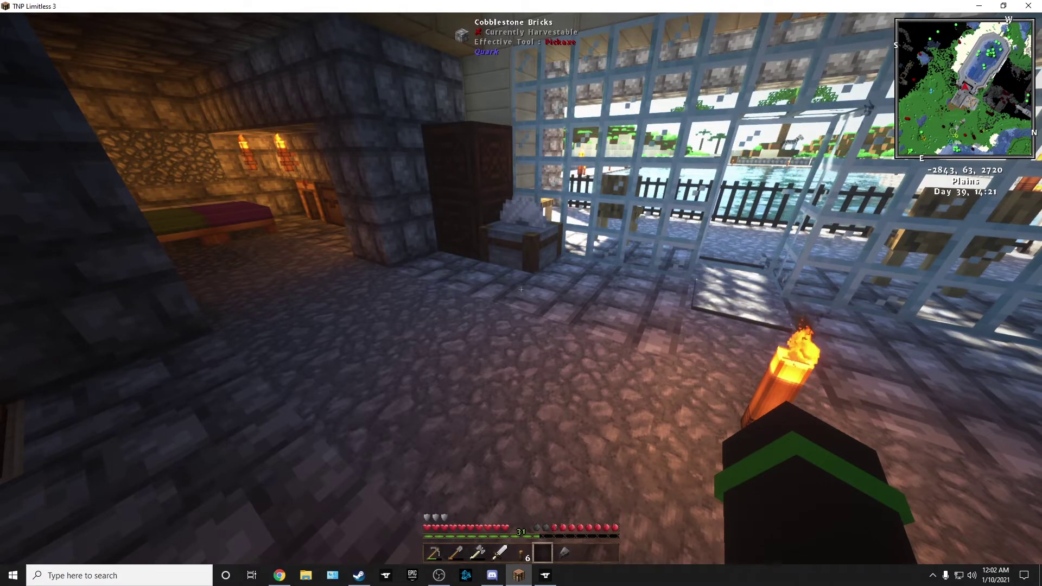
- Switch to CurseForge and set the default memory allocated to profiles in its Minecraft settings to 9984 MB
key("e")
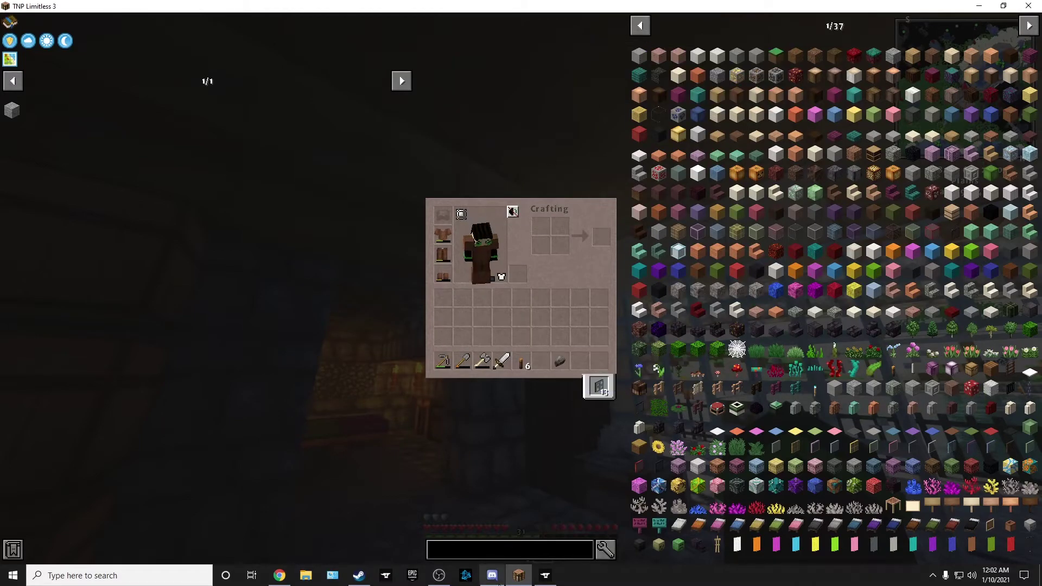
left_click(546, 575)
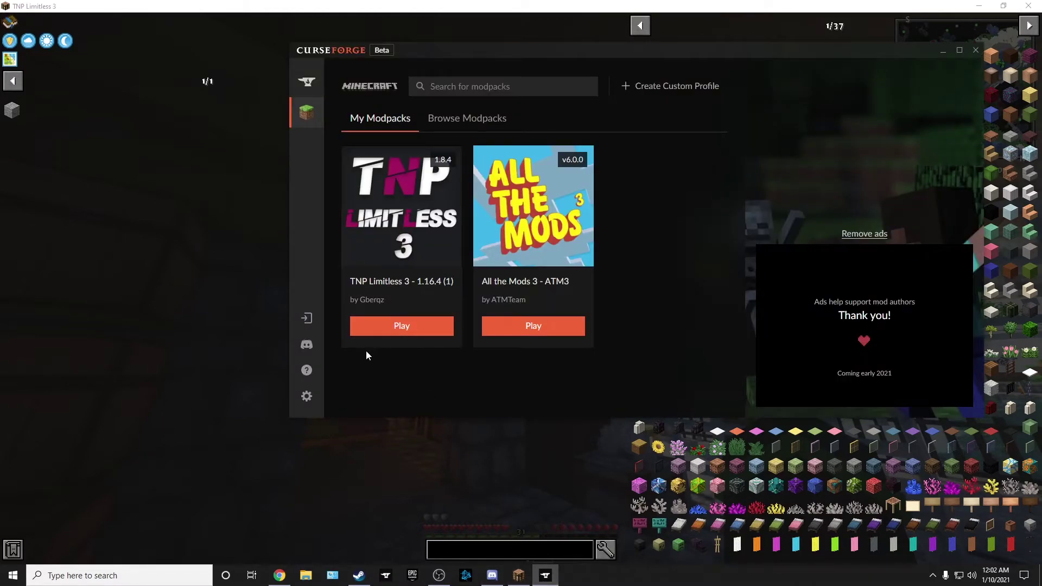
left_click(308, 404)
left_click(345, 272)
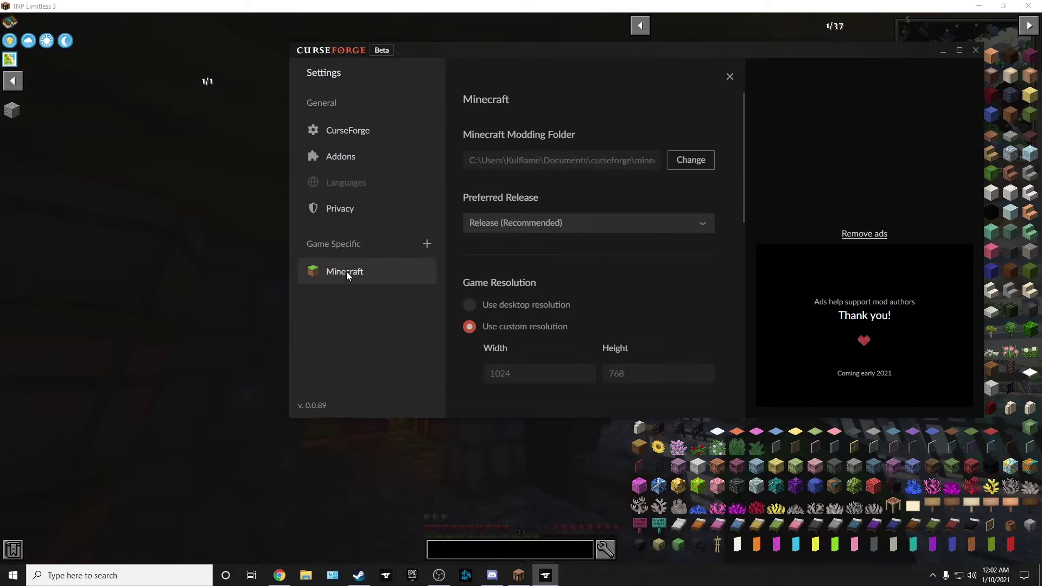
scroll(597, 277, "down", 10)
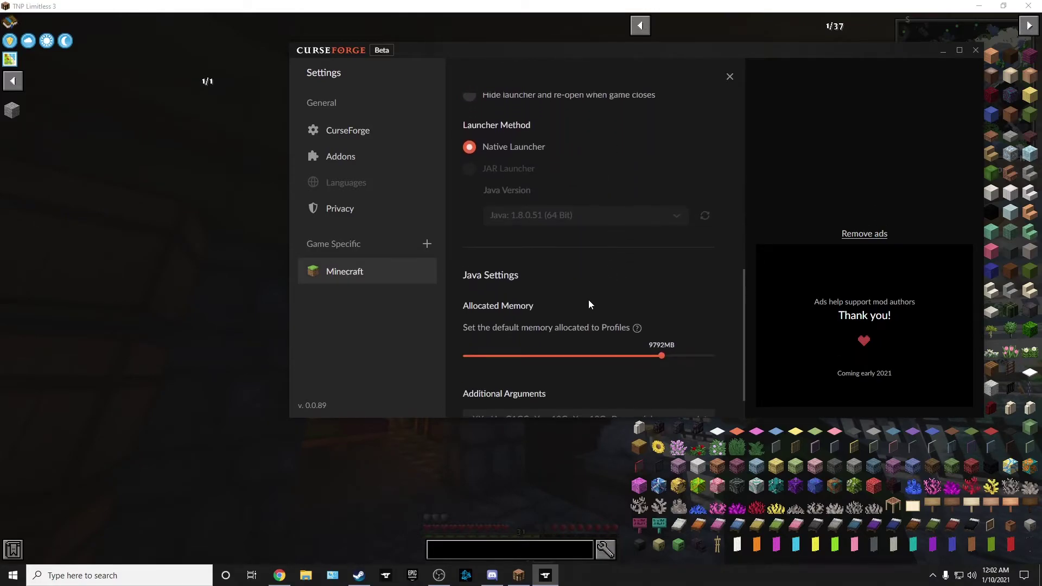
scroll(560, 252, "down", 1)
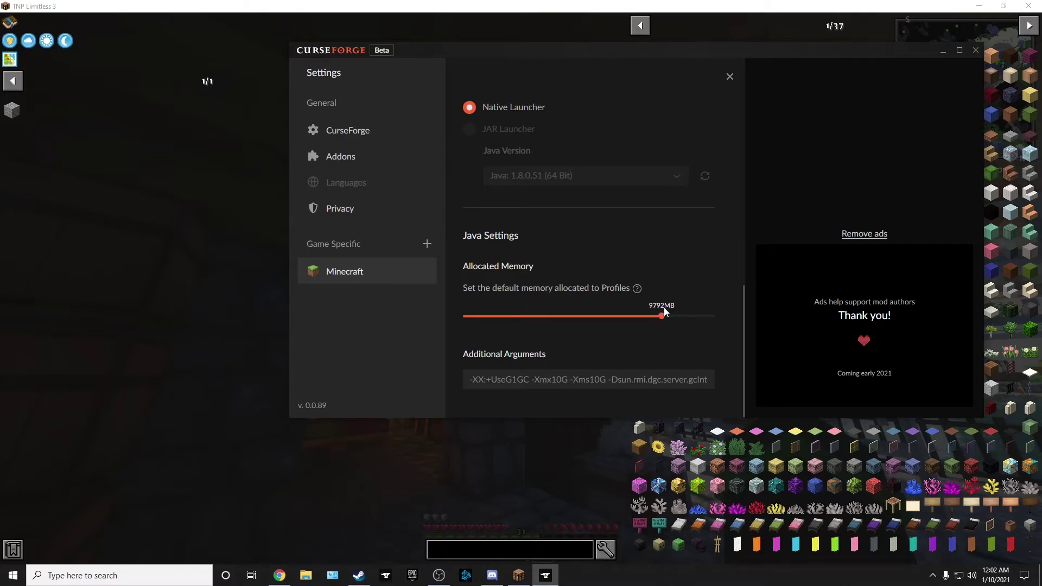
left_click_drag(662, 318, 667, 322)
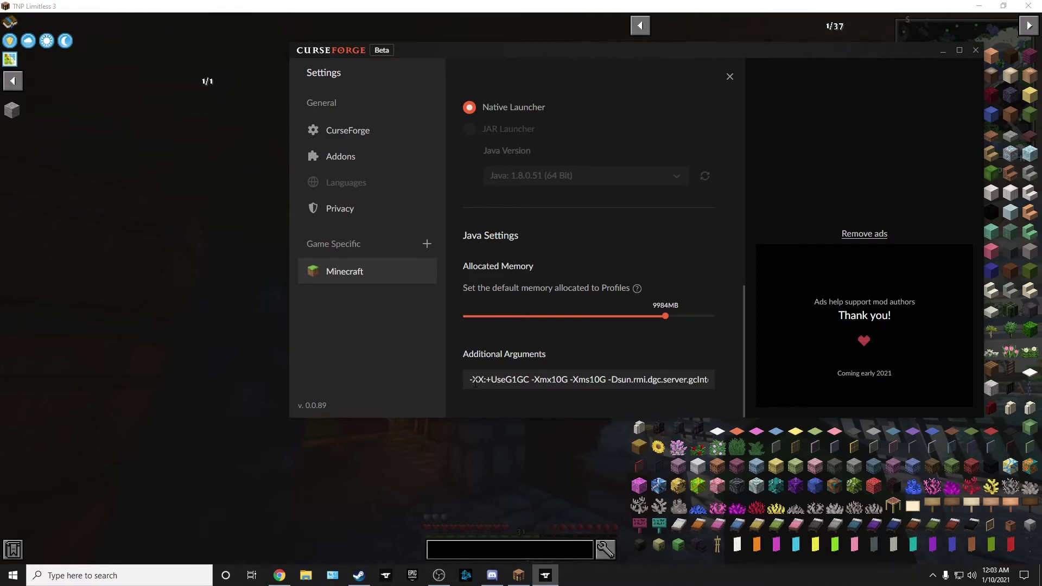
- Review the full line of additional Java arguments in the Minecraft settings, close the CurseForge window and return to the game
left_click_drag(470, 380, 771, 384)
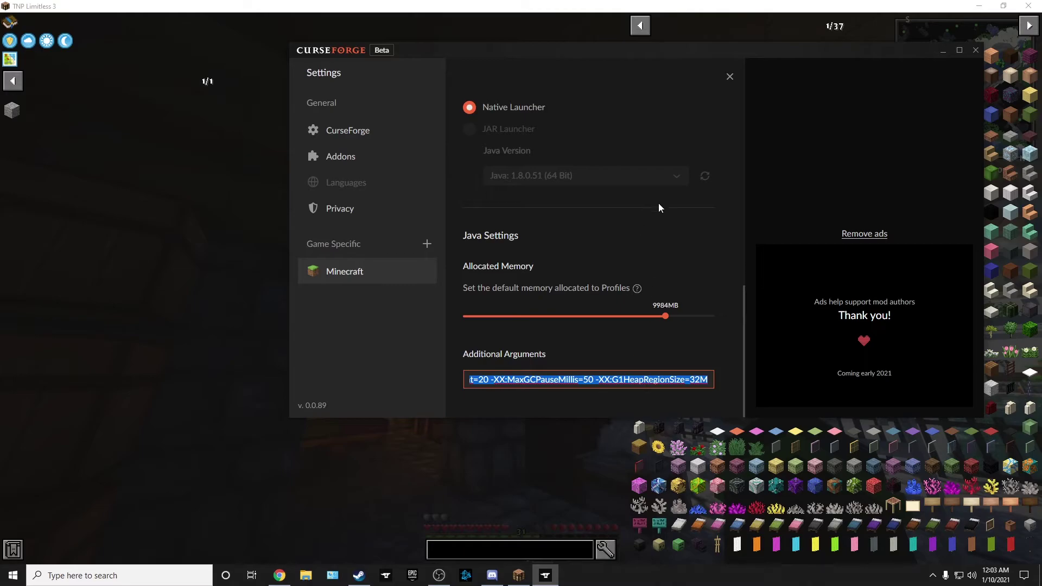
left_click(699, 191)
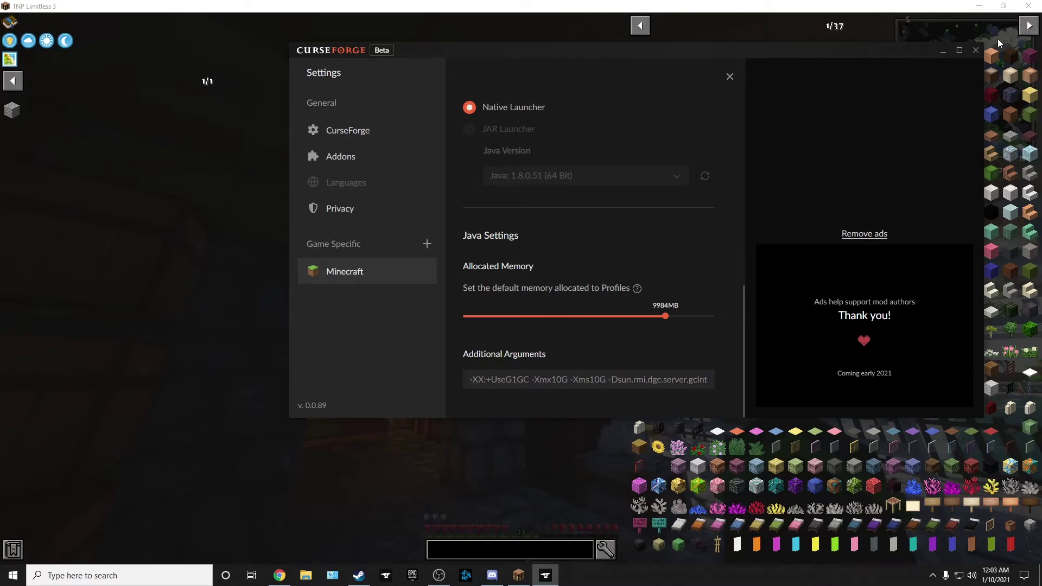
left_click(974, 53)
key("e")
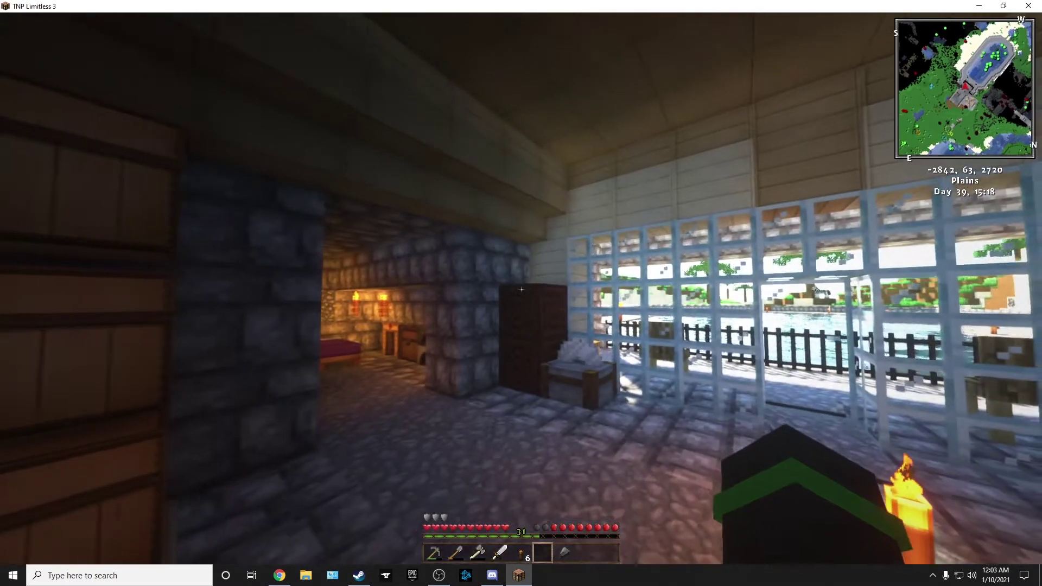
- Reopen the CurseForge Minecraft settings and highlight the 10 in the -Xmx10G additional argument
key("e")
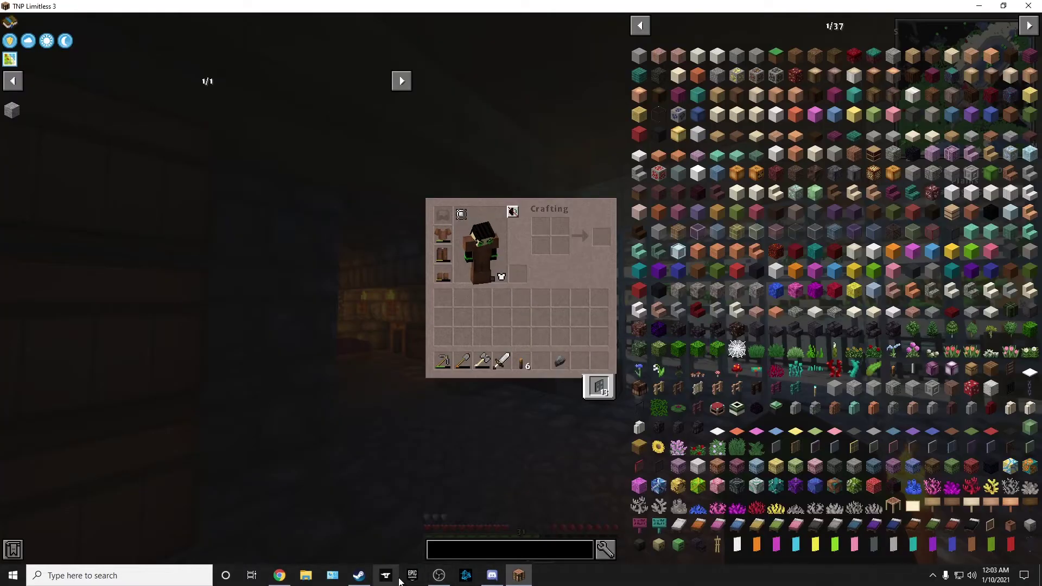
left_click(398, 578)
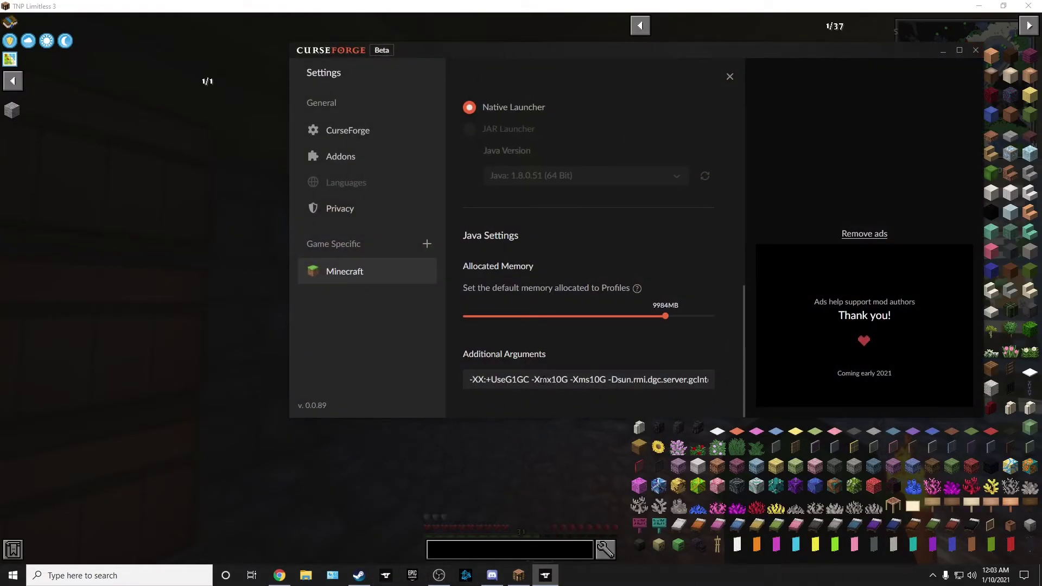
left_click(558, 380)
left_click(558, 379)
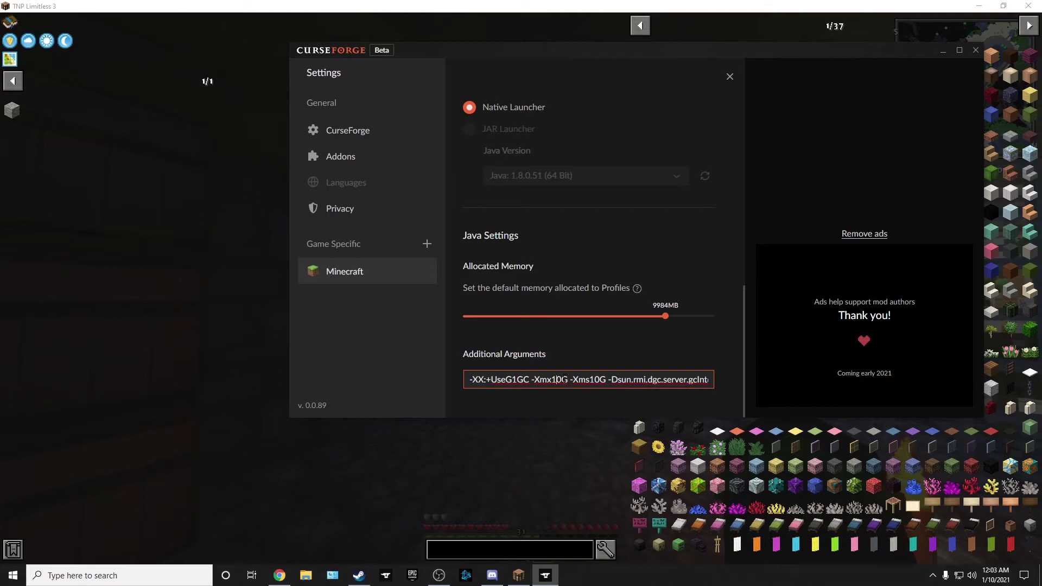
mouse_move(560, 379)
left_mouse_down()
mouse_move(597, 379)
mouse_move(562, 379)
left_mouse_up()
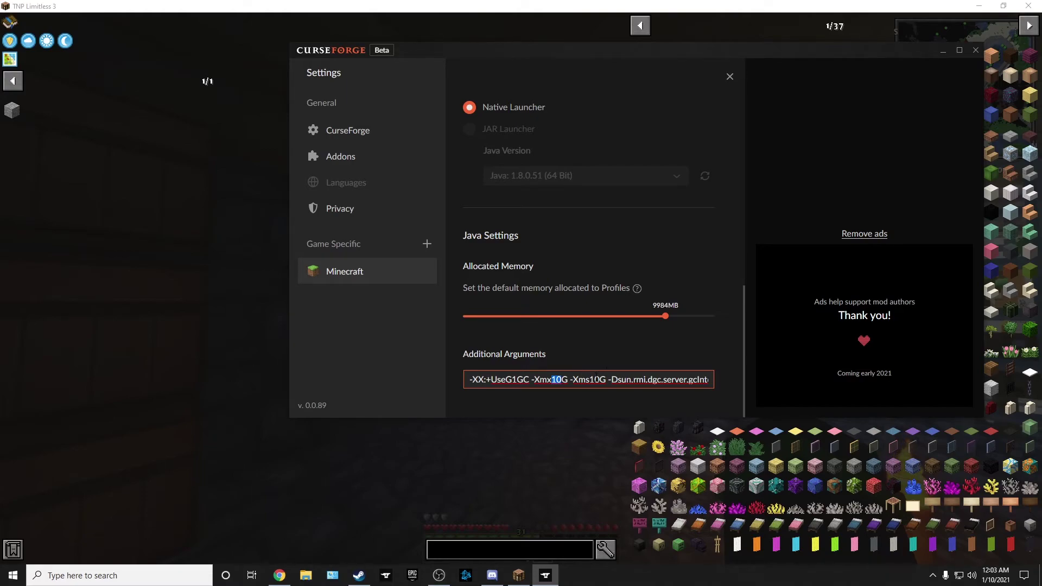
- Close CurseForge, return to the game world and display the debug overlay to check memory usage
left_click(976, 50)
key("Escape")
key("F3")
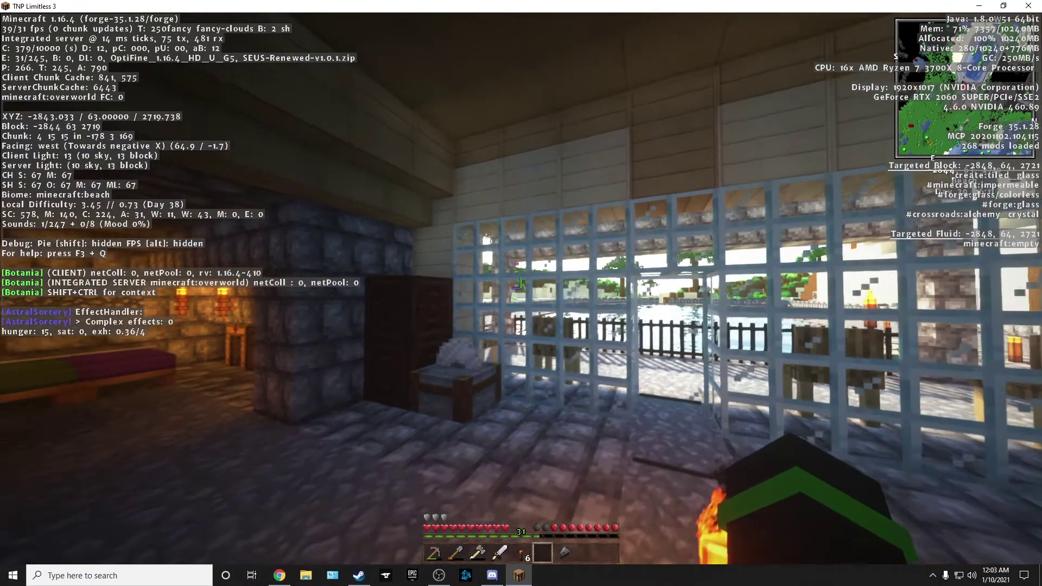
- Take the gravel stack from the large chest and place one block in the hole in the floor
key("w")
key("w")
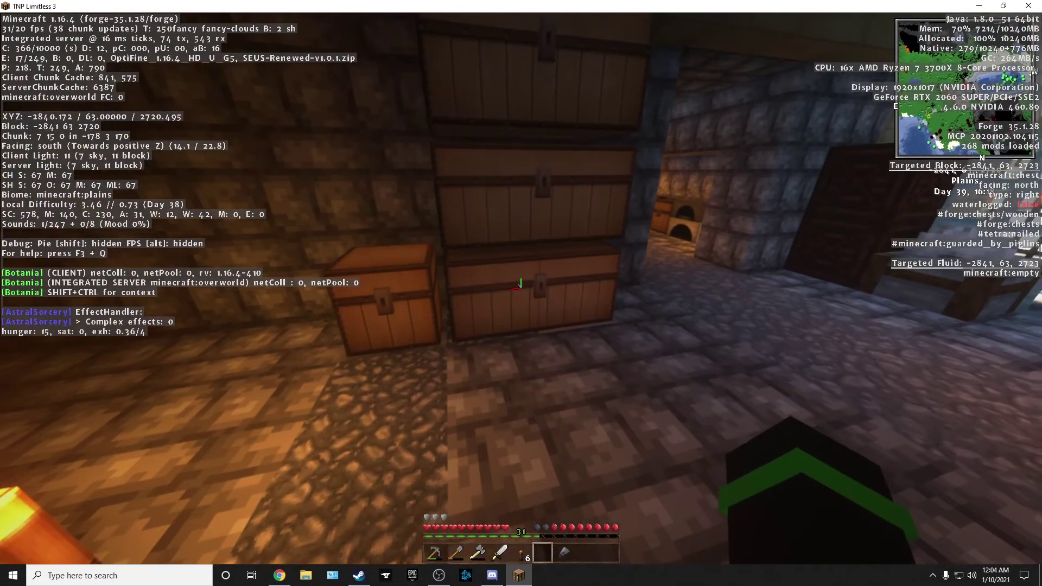
right_click(521, 286)
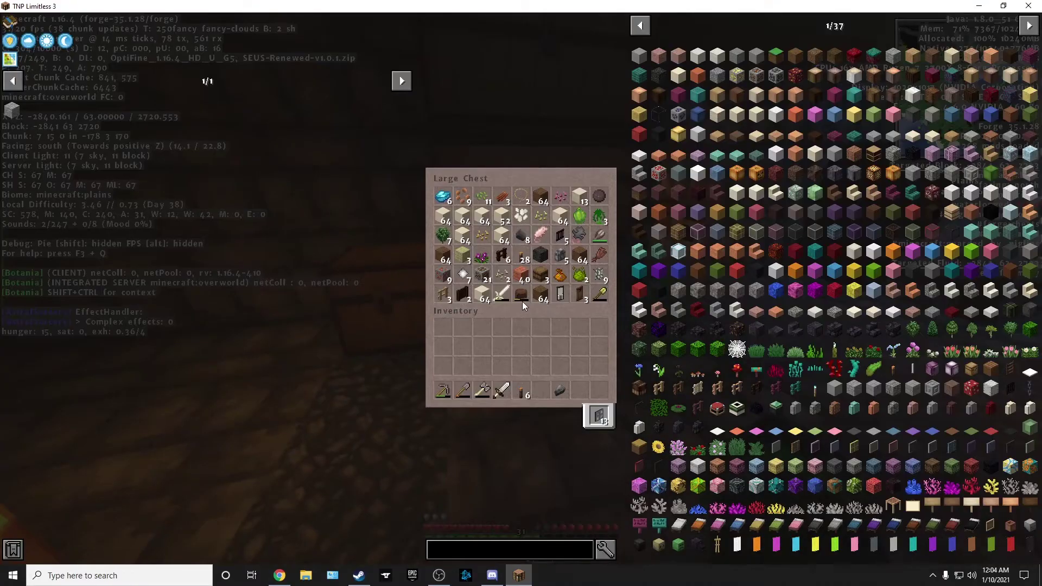
key("Escape")
right_click(521, 288)
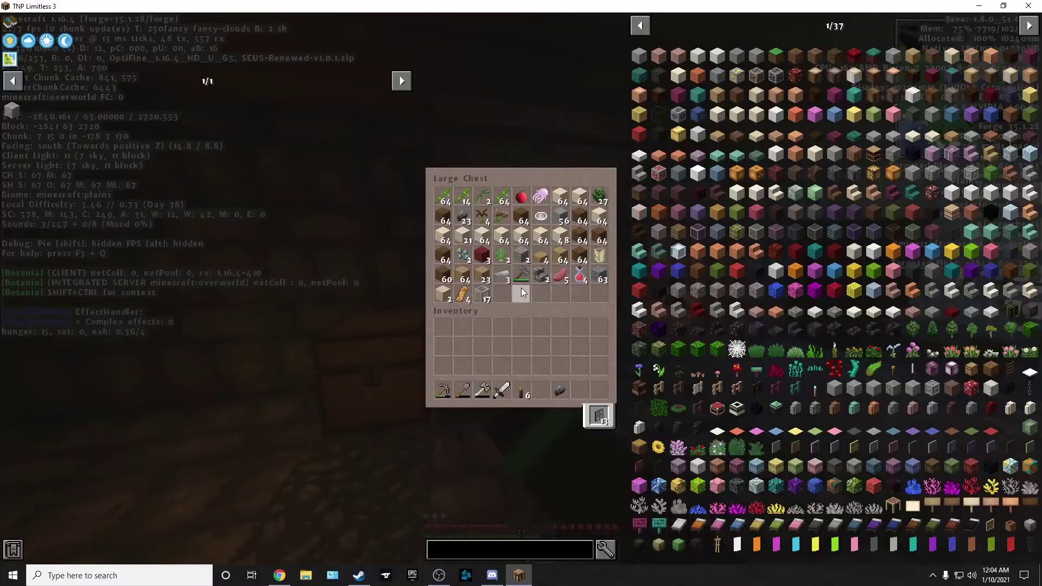
left_click(600, 274, "shift")
key("Escape")
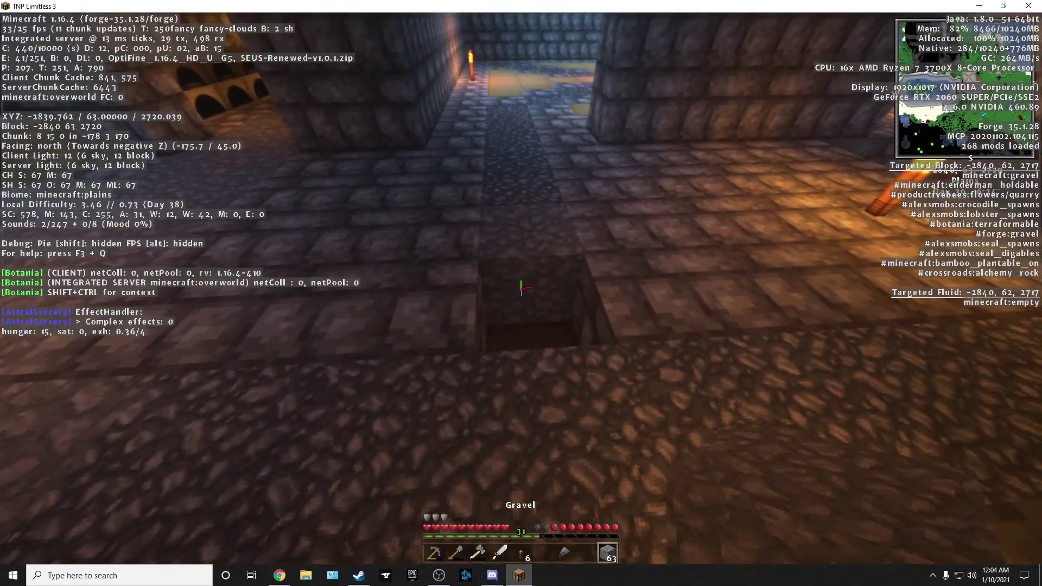
right_click(521, 287)
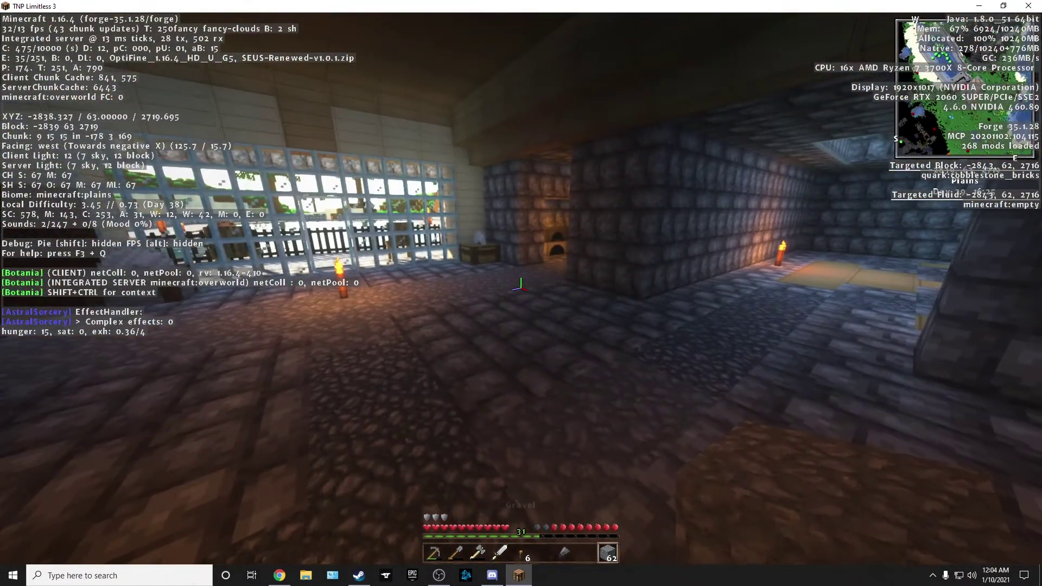
- Walk across the room with the stone pickaxe equipped and hide the debug overlay
key("w")
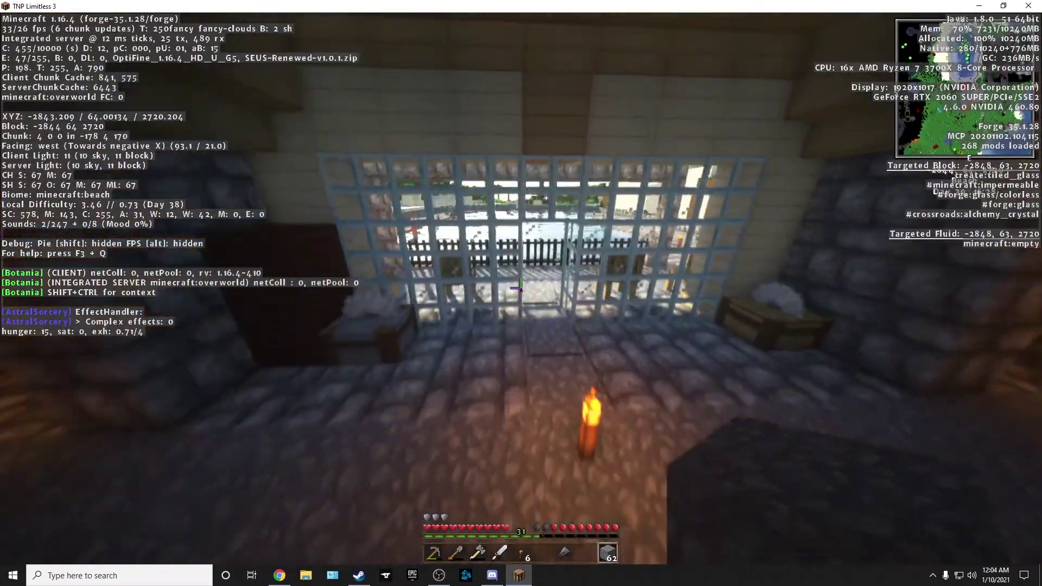
key("w")
key("1")
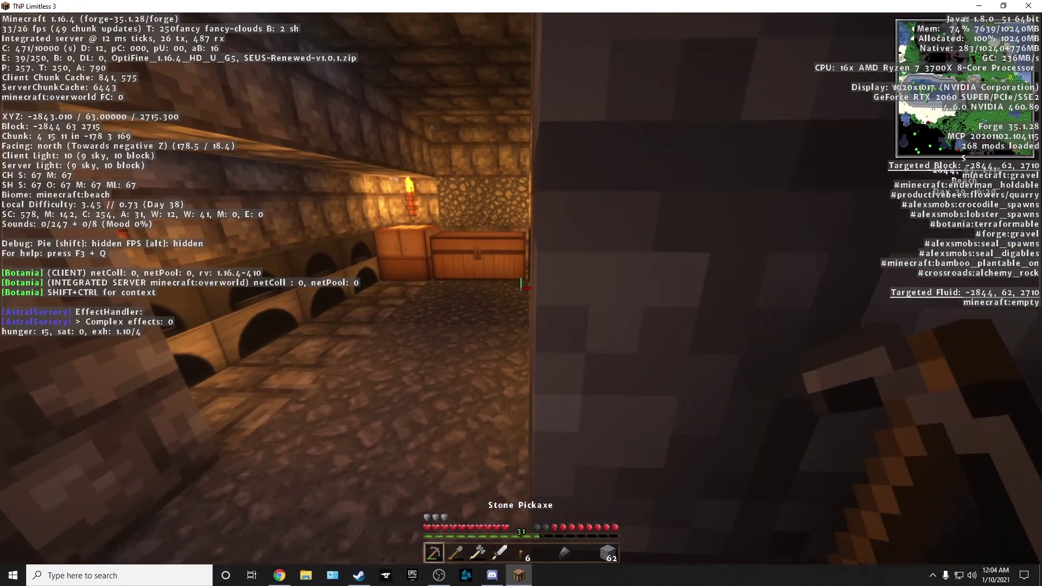
key("F3")
- Walk between the room and the waterfront terrace to examine the shader lighting, shadows, glass and water reflections
key("w")
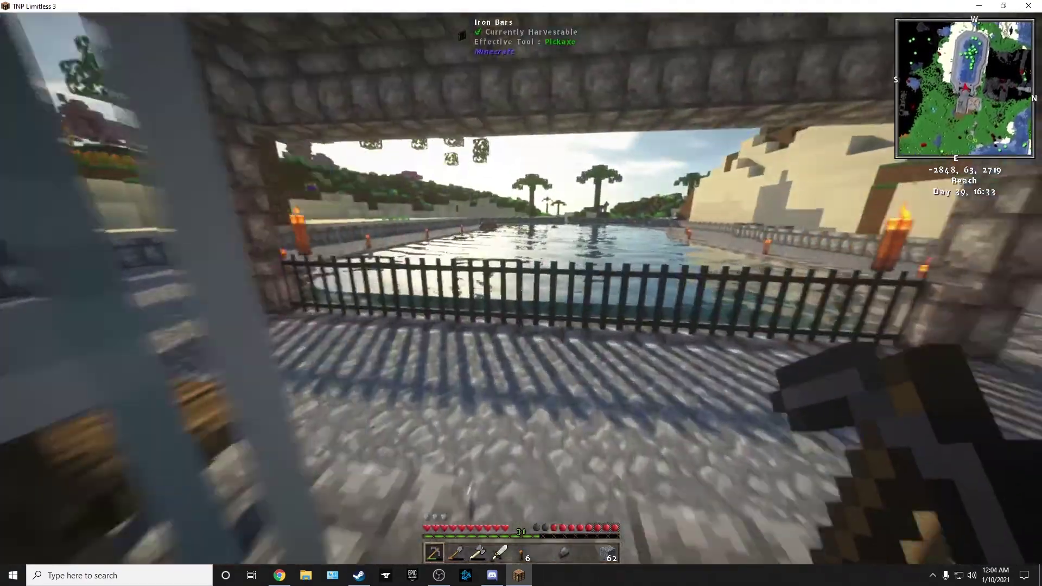
key("w")
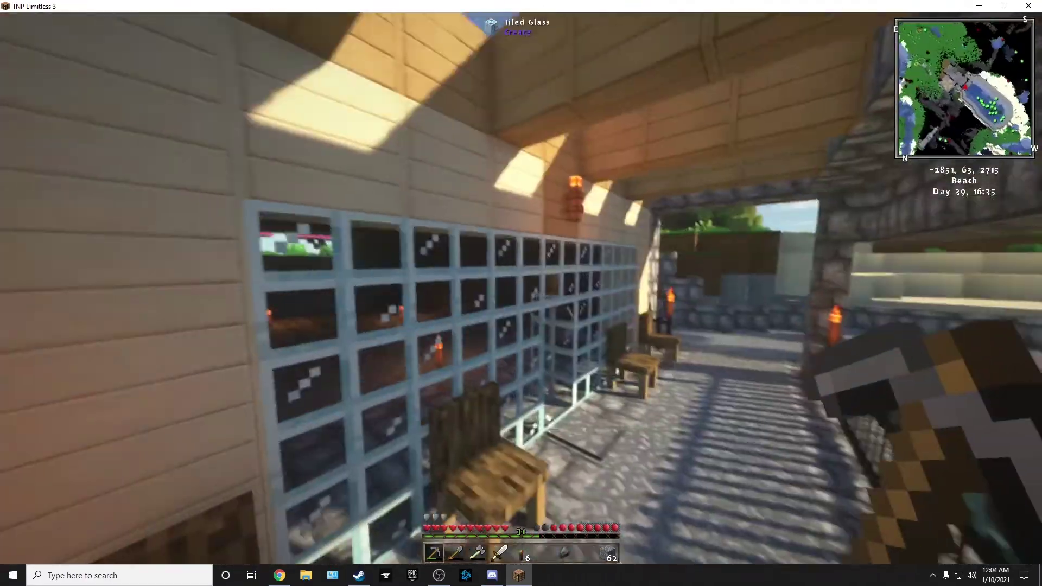
key("w")
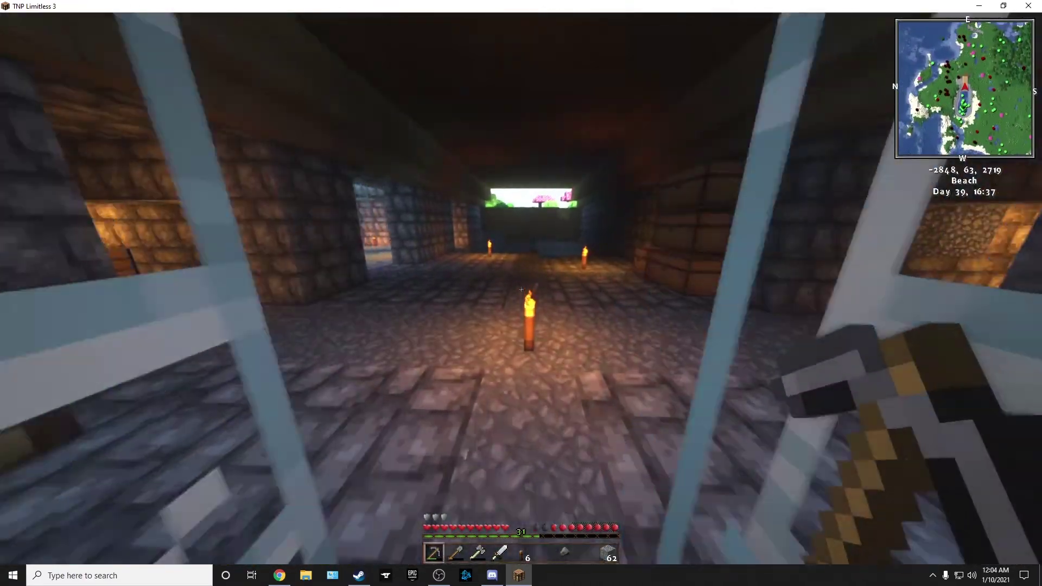
key("w")
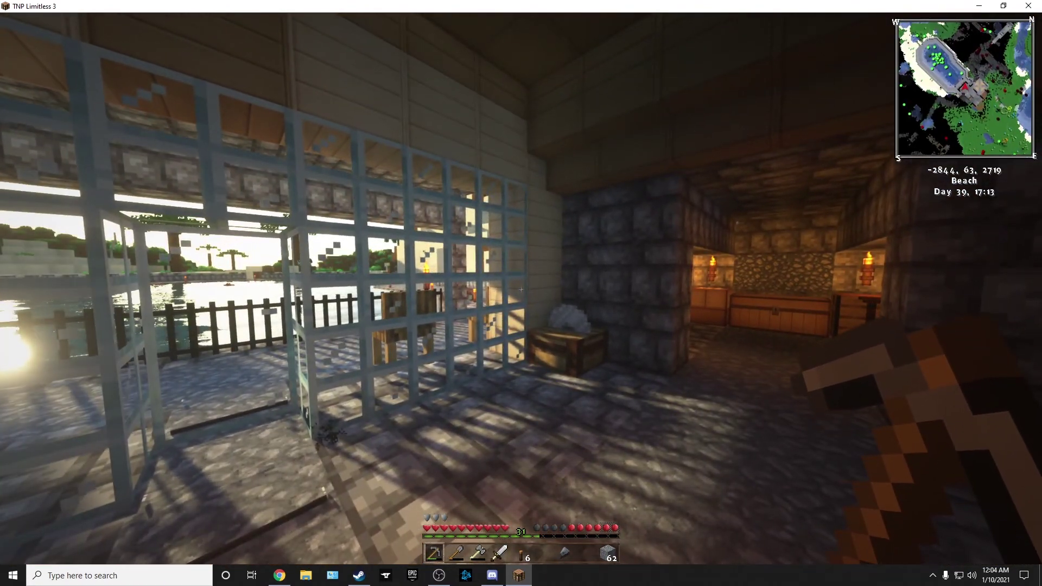
key("a")
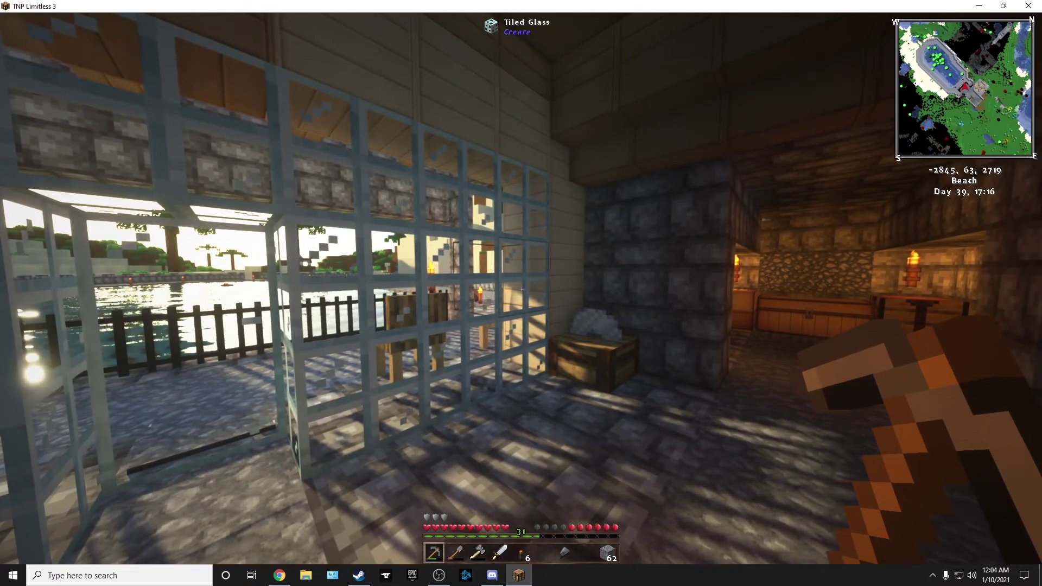
key("w")
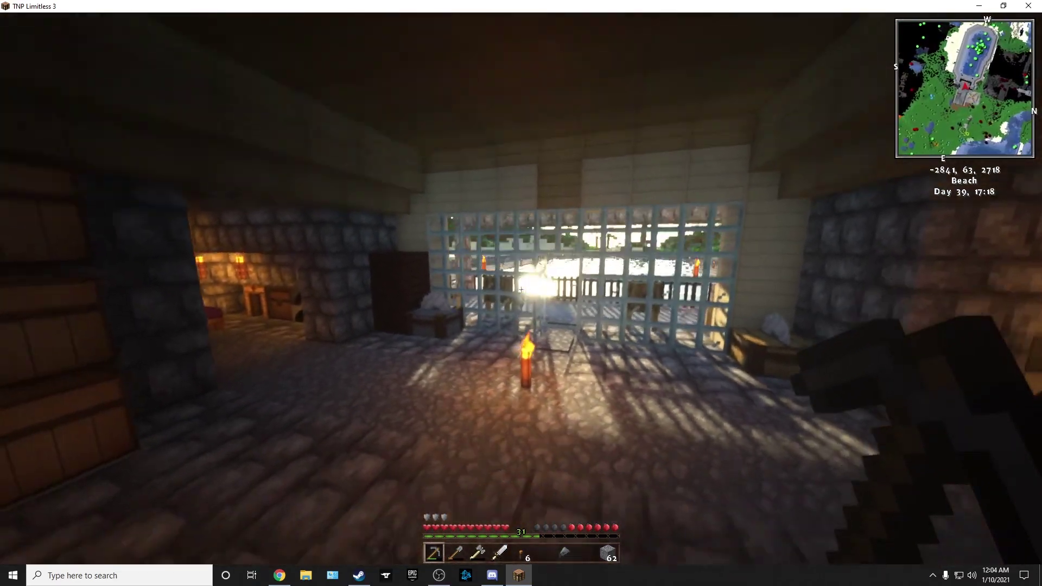
key("w")
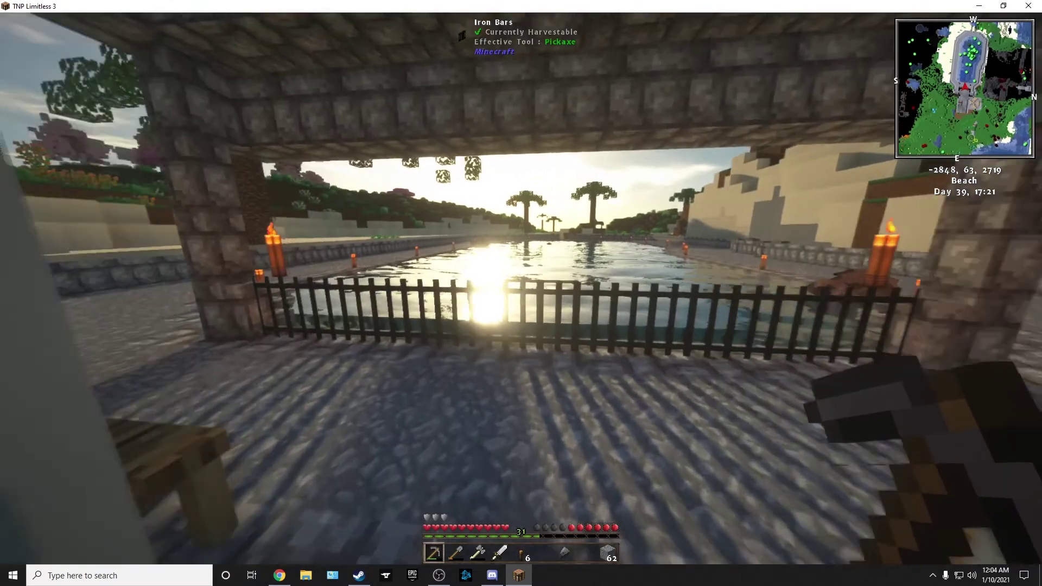